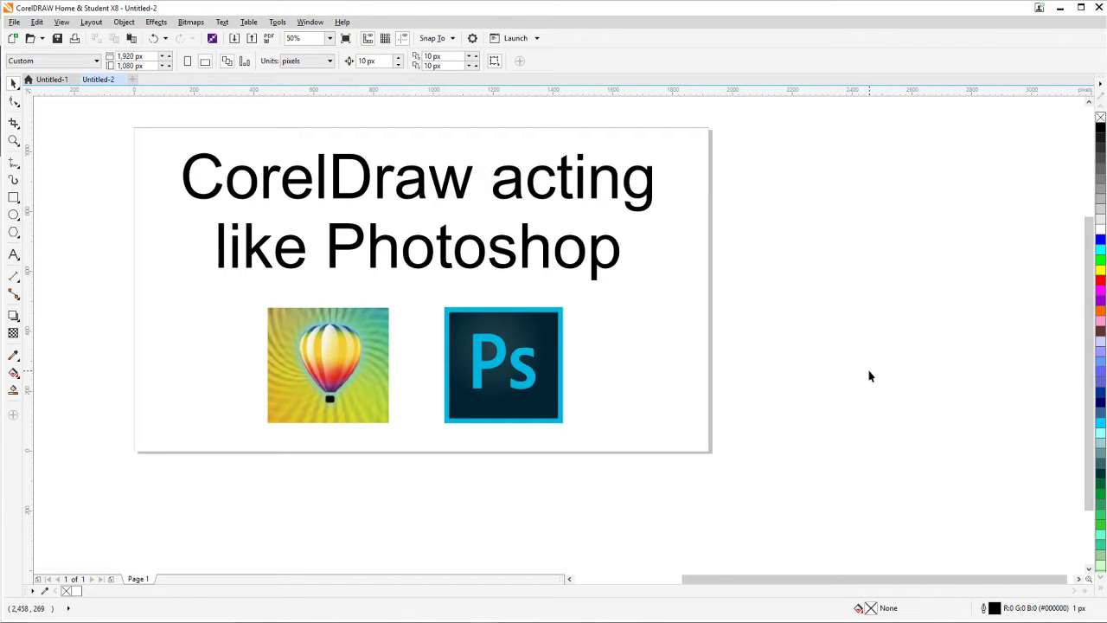
scroll(862, 376, up, 1)
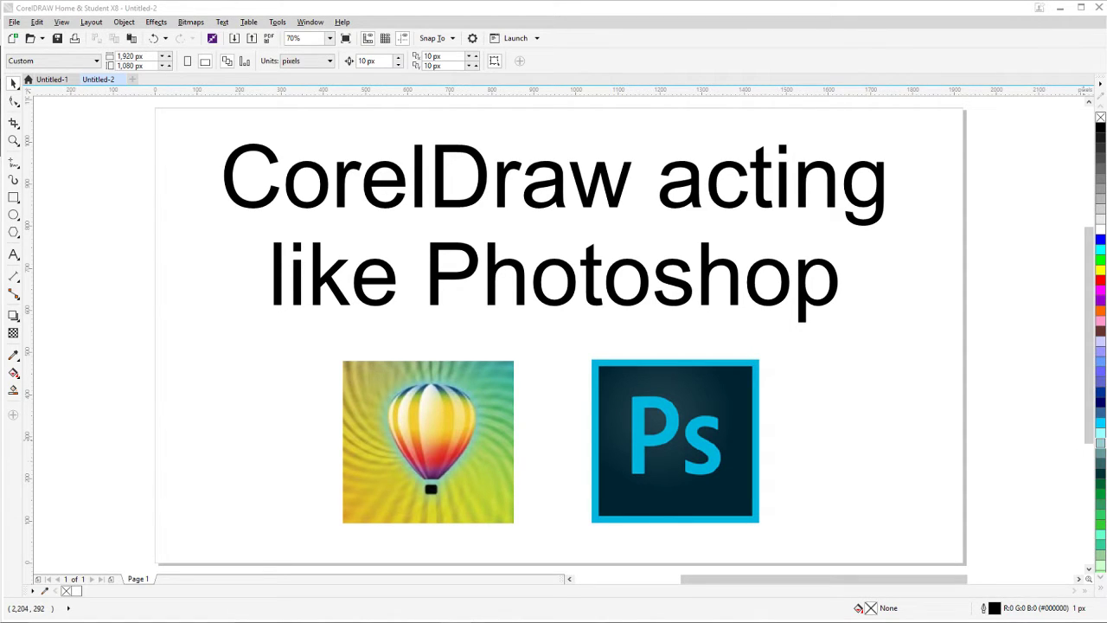
click(992, 460)
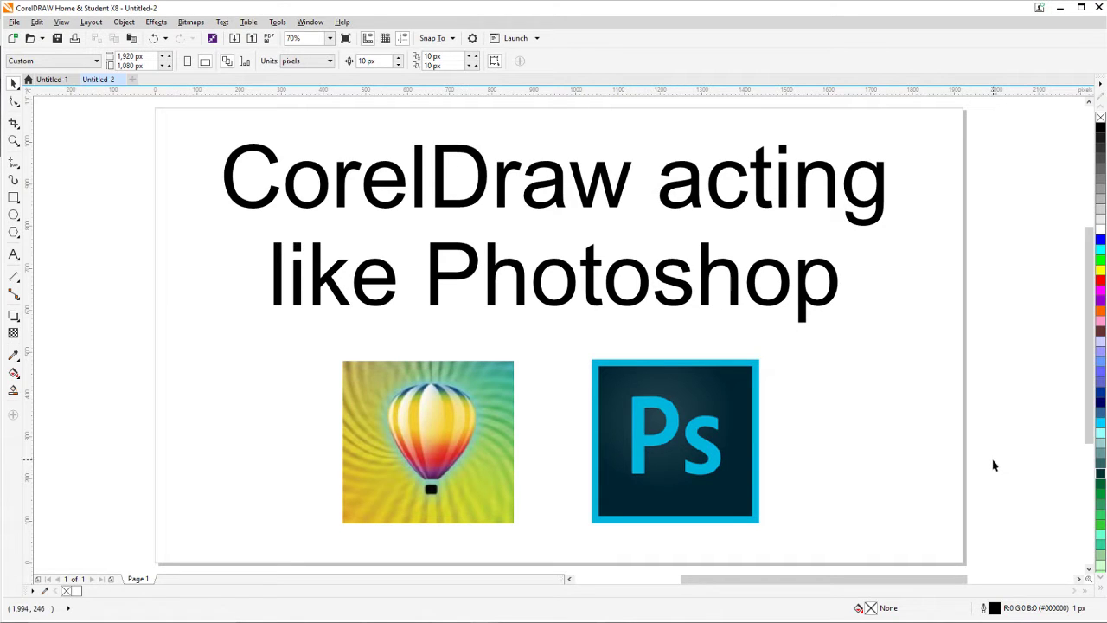
scroll(993, 467, down, 2)
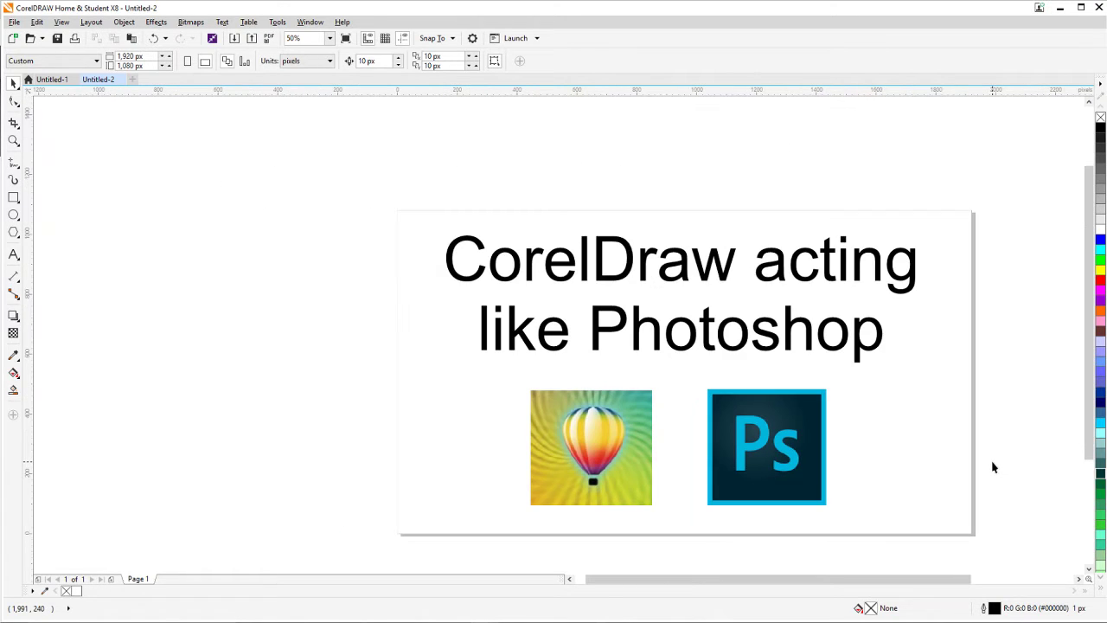
scroll(988, 471, up, 2)
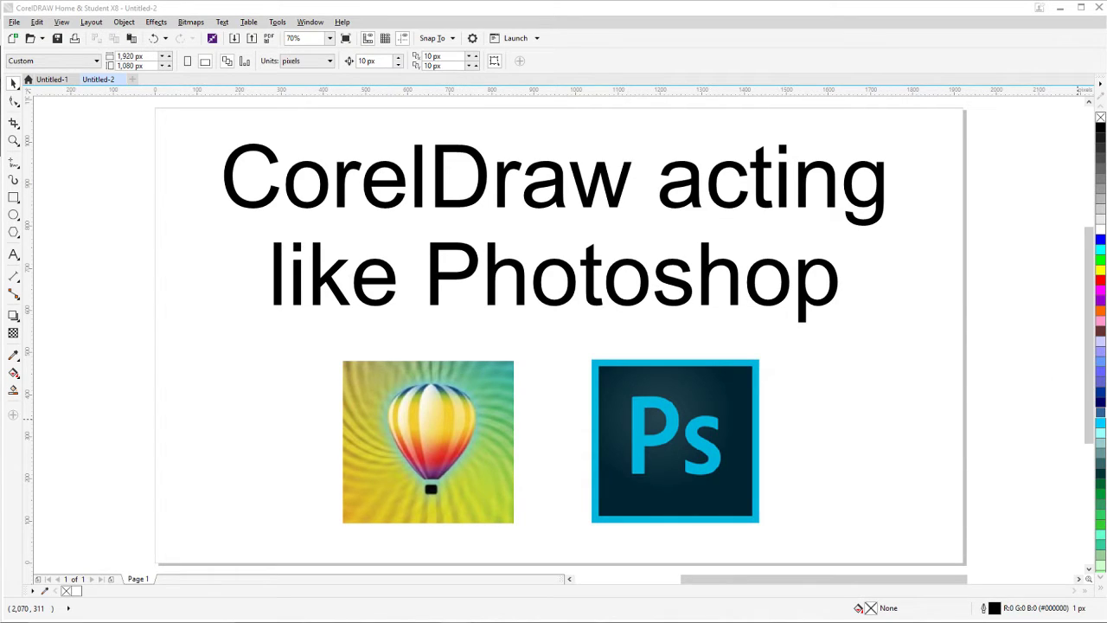
click(993, 379)
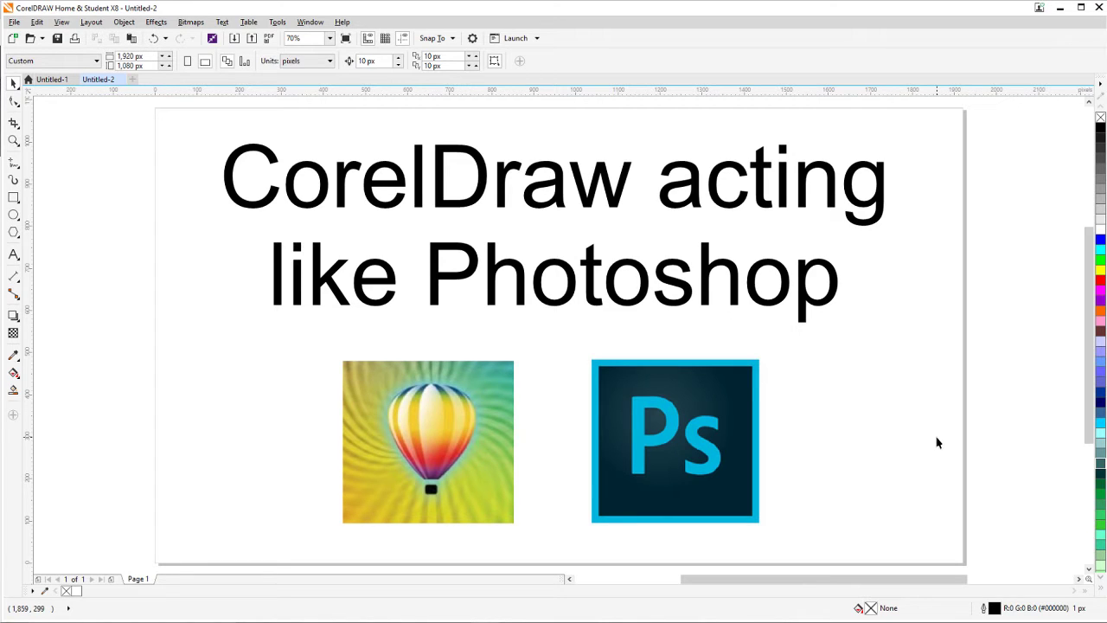
Delete the white page-sized rectangle behind the title text and the two logos.
click(845, 415)
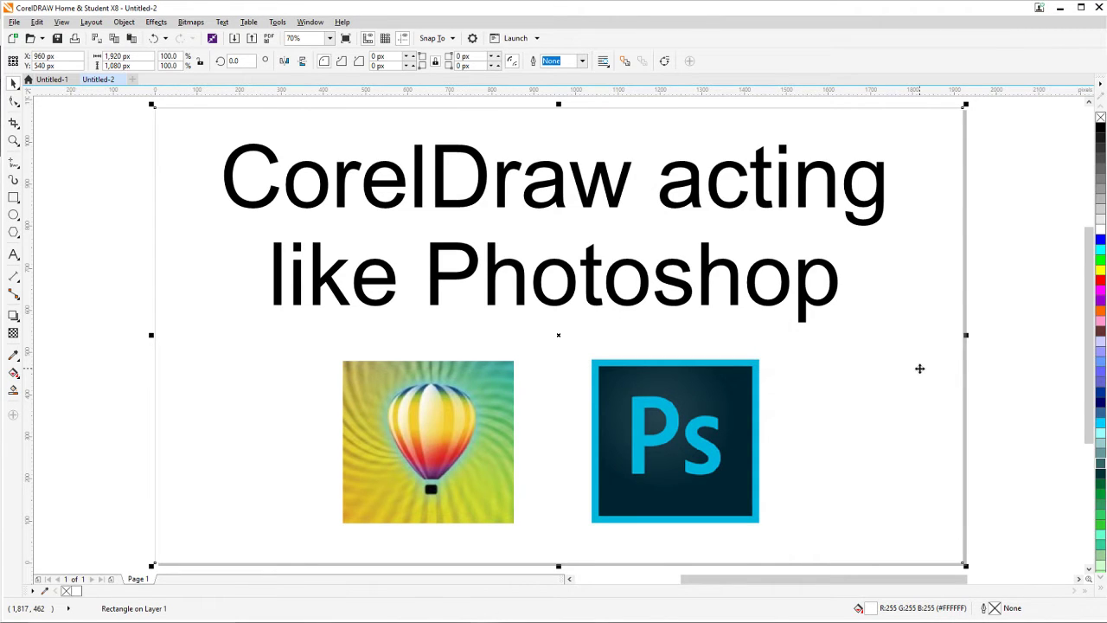
key(Delete)
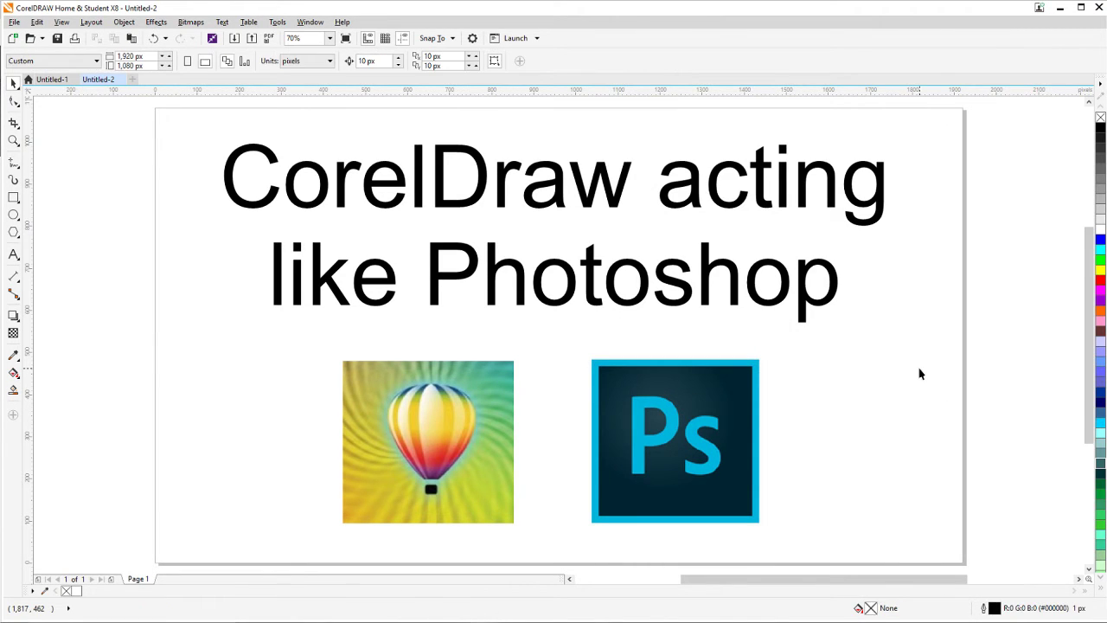
click(746, 401)
click(858, 402)
In the Untitled-1 document, scale the landscape photo down to about 66.4% and recentre it on the page.
click(52, 80)
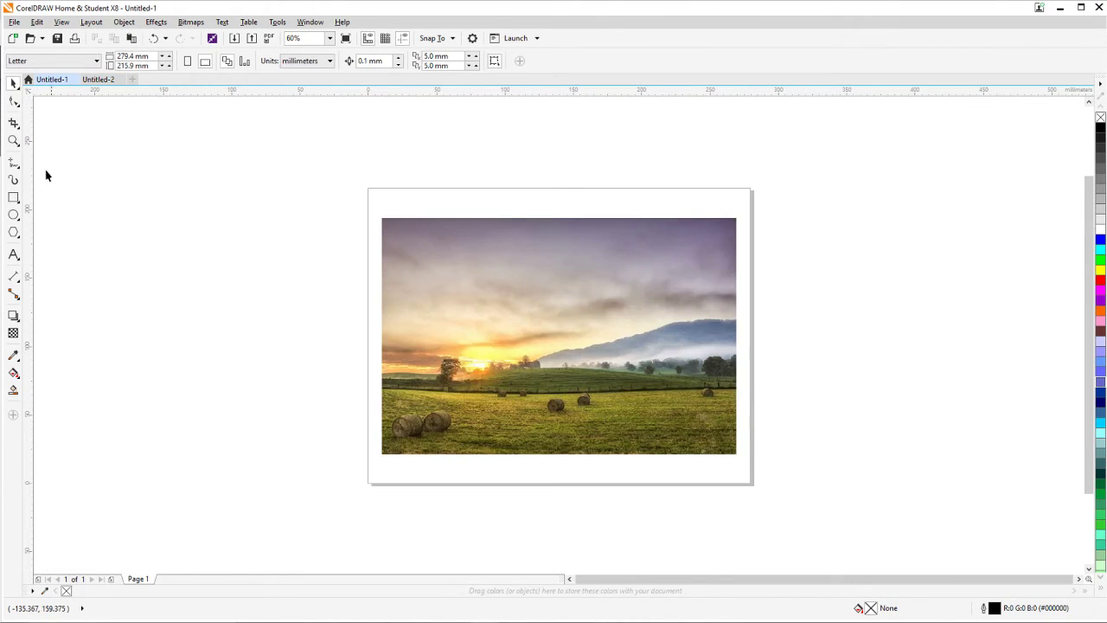
click(13, 140)
drag(306, 166, 802, 512)
click(13, 83)
click(593, 265)
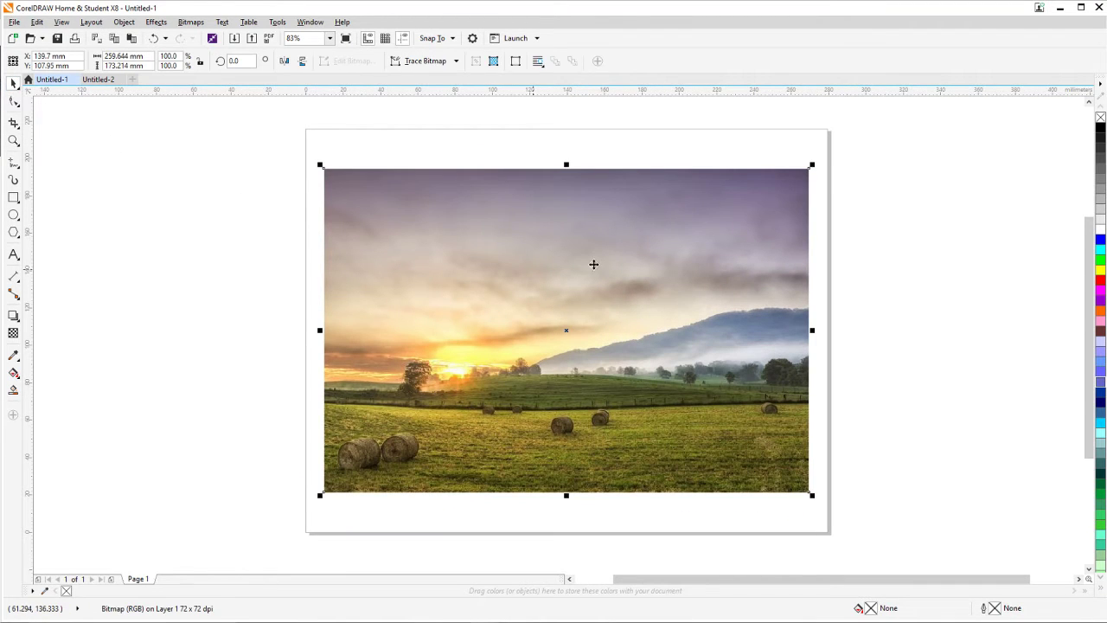
drag(811, 167, 648, 277)
drag(589, 353, 678, 299)
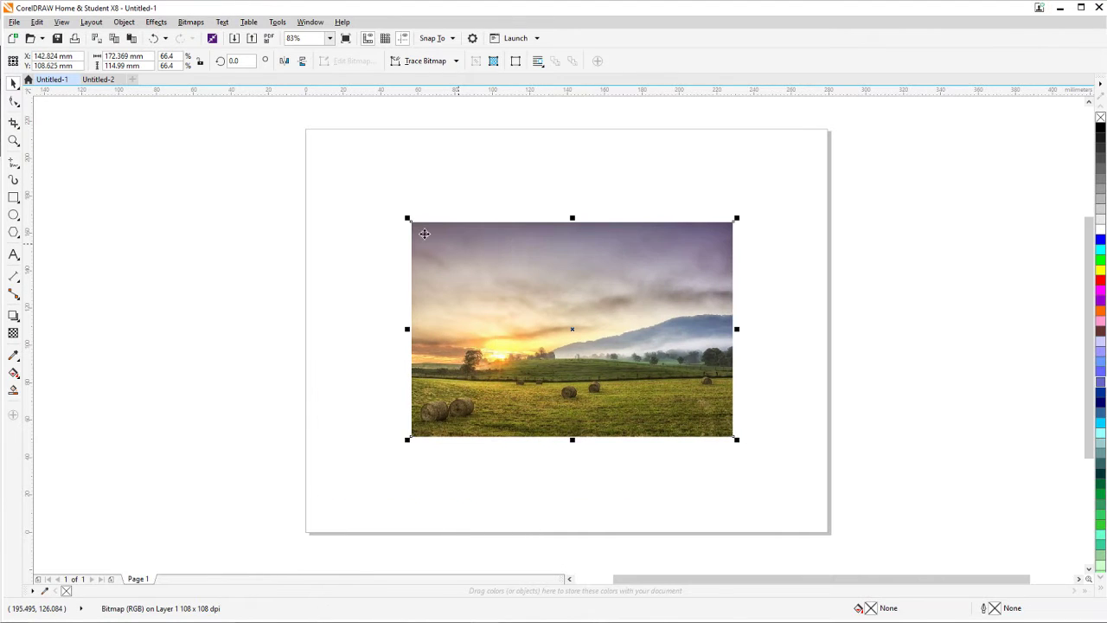
click(60, 118)
Examine the landscape photo up close, especially the hay bales in the grassy foreground.
click(12, 140)
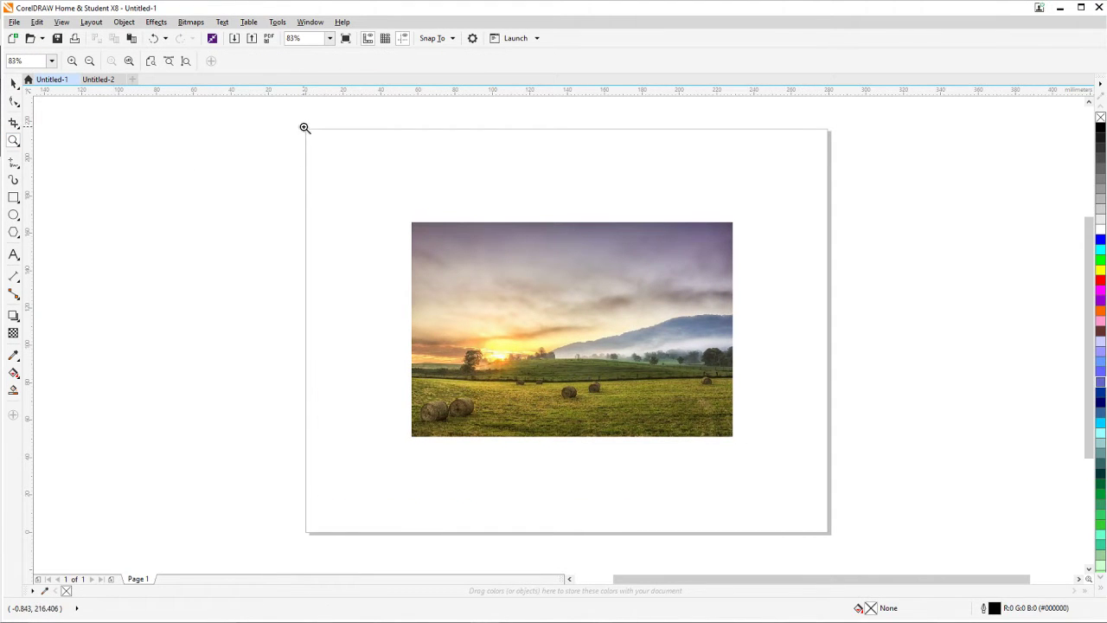
drag(304, 130, 834, 526)
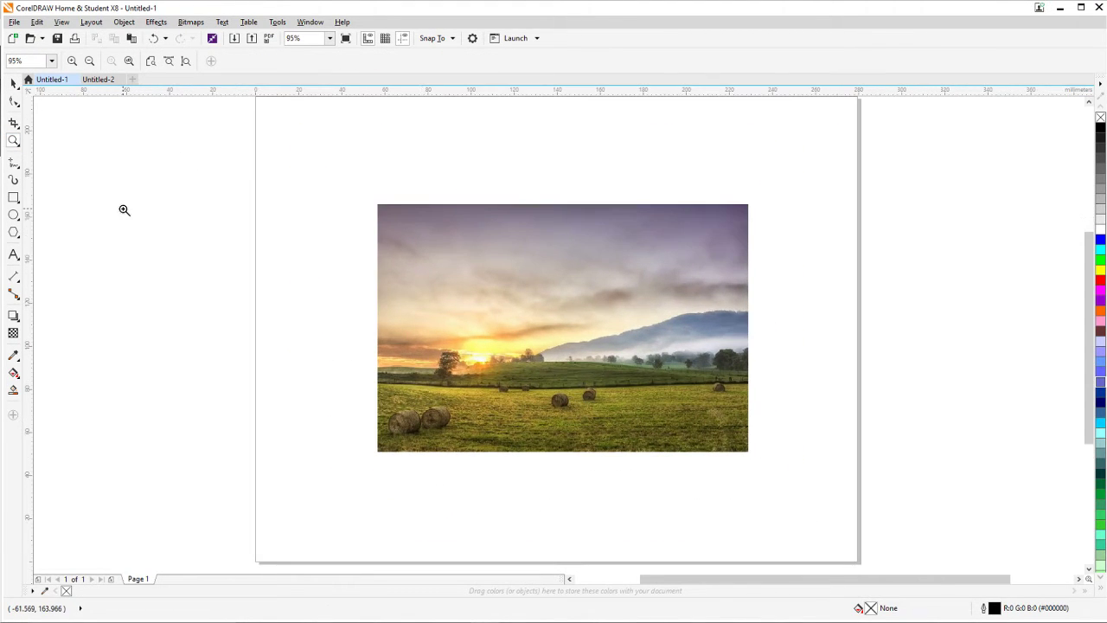
click(13, 83)
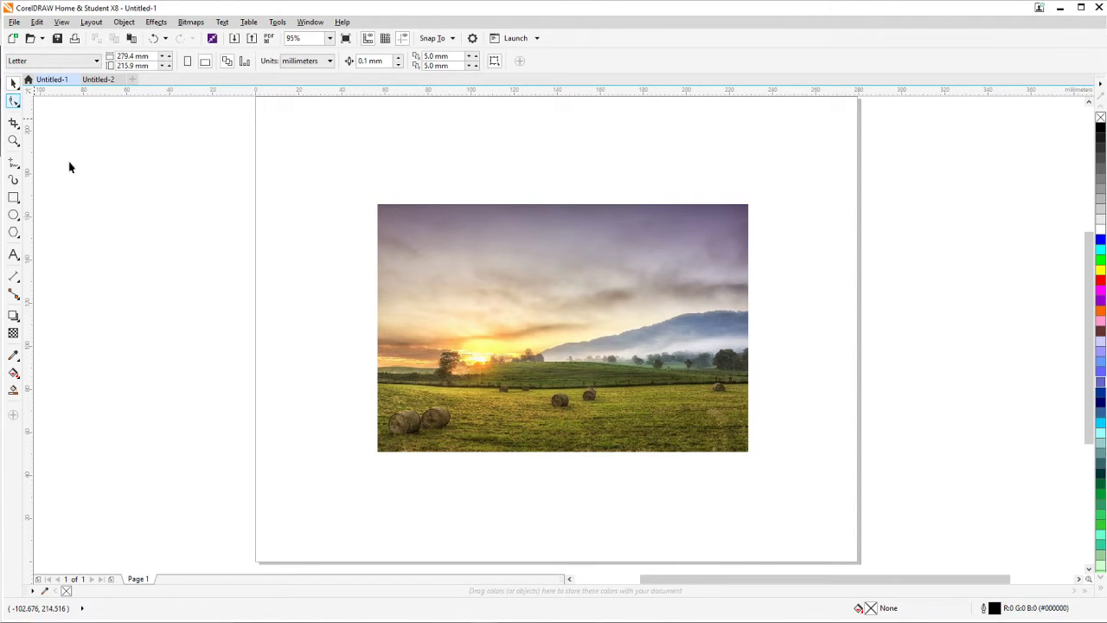
click(398, 362)
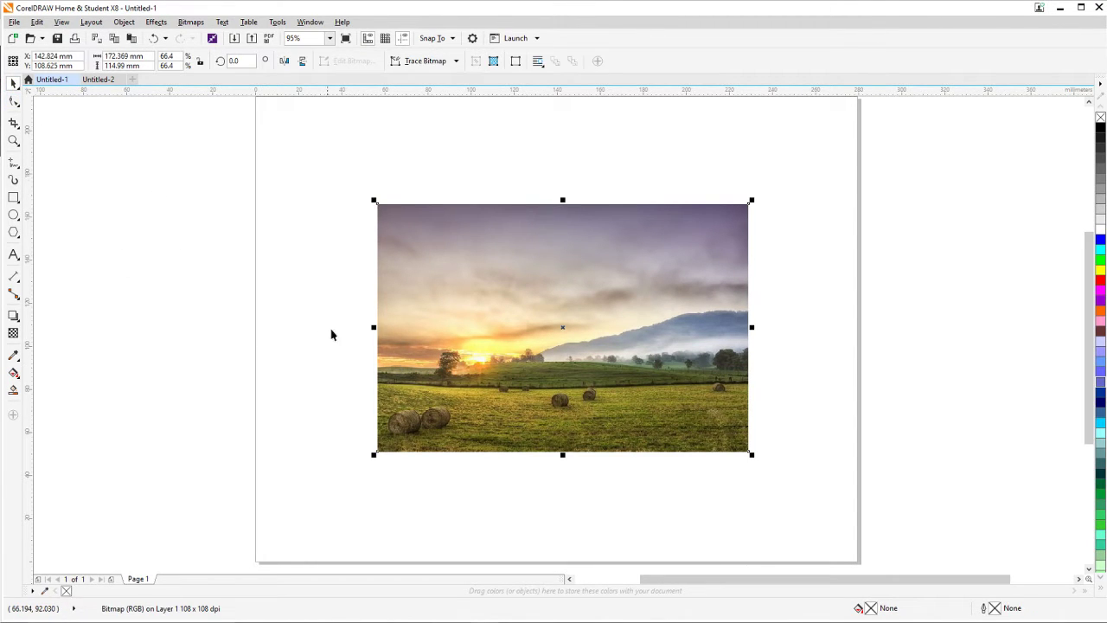
key(Escape)
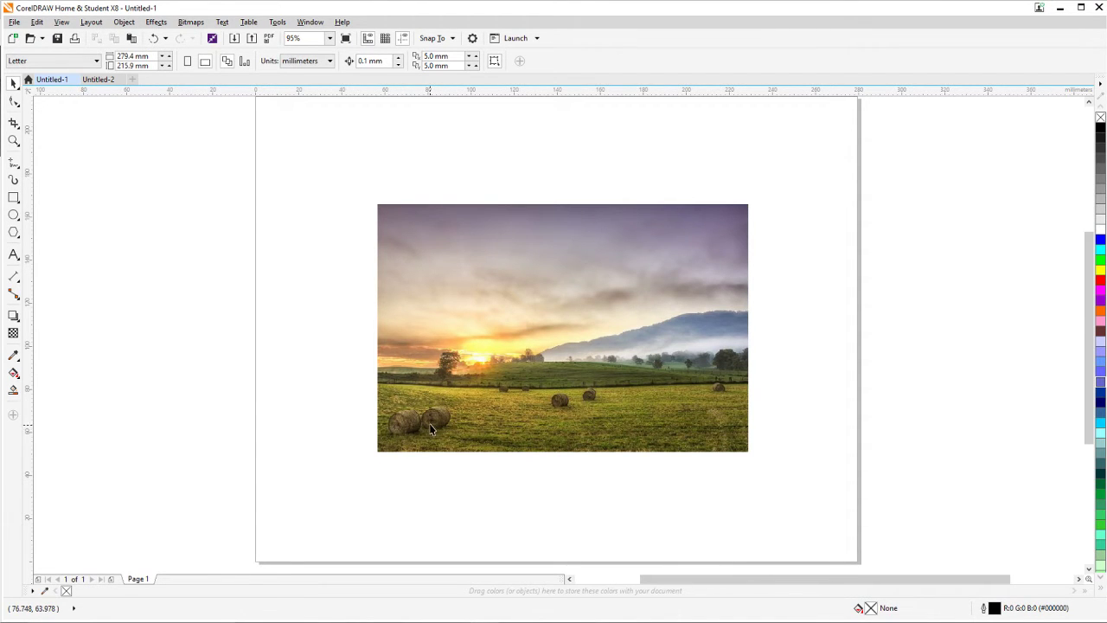
scroll(431, 448, up, 5)
scroll(403, 373, down, 2)
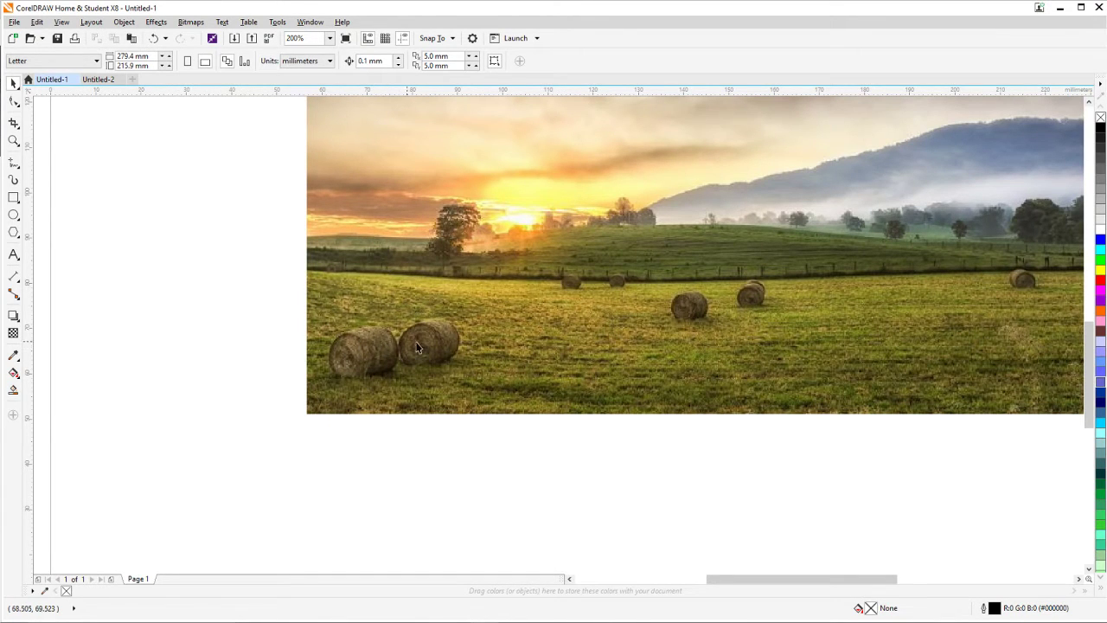
scroll(416, 348, down, 2)
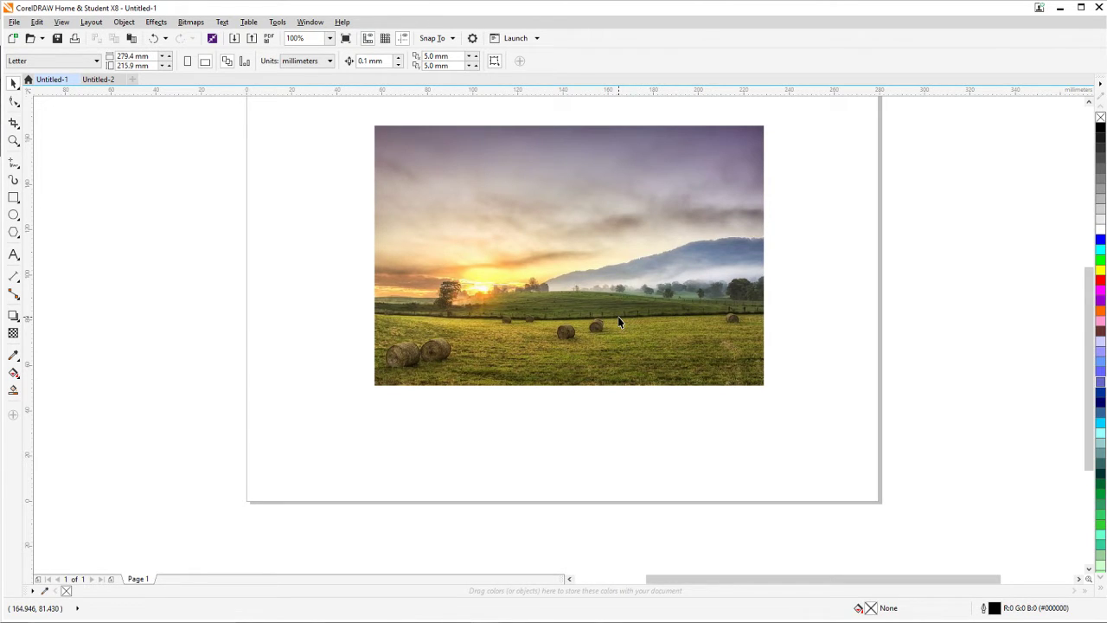
key(h)
drag(794, 260, 719, 325)
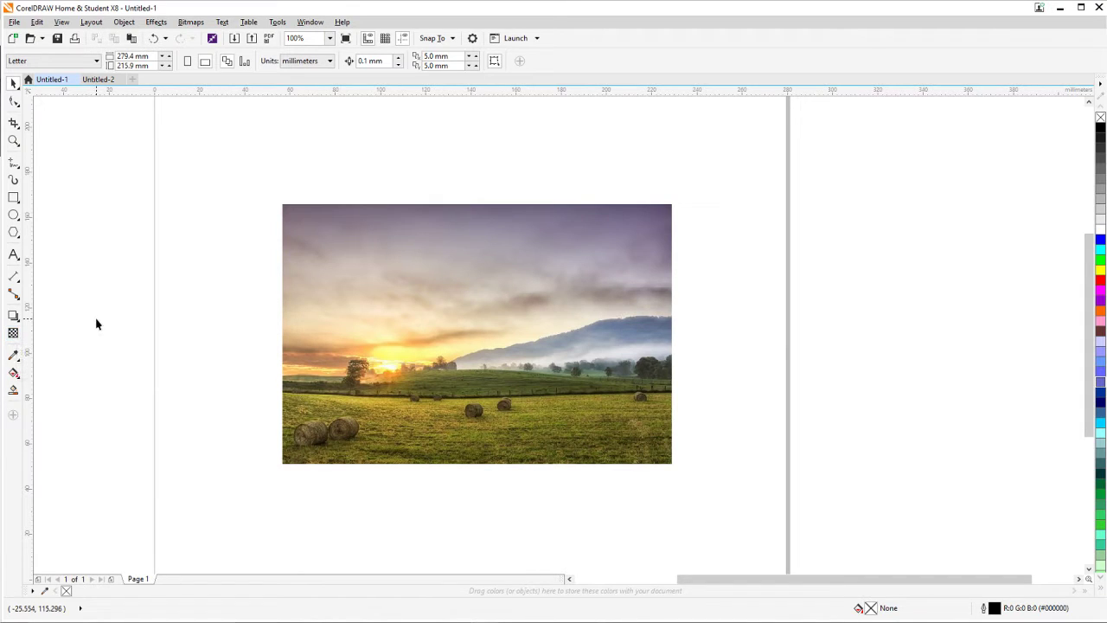
Duplicate the landscape photo with the horizontal and vertical duplicate offsets both set to 0 mm.
click(372, 358)
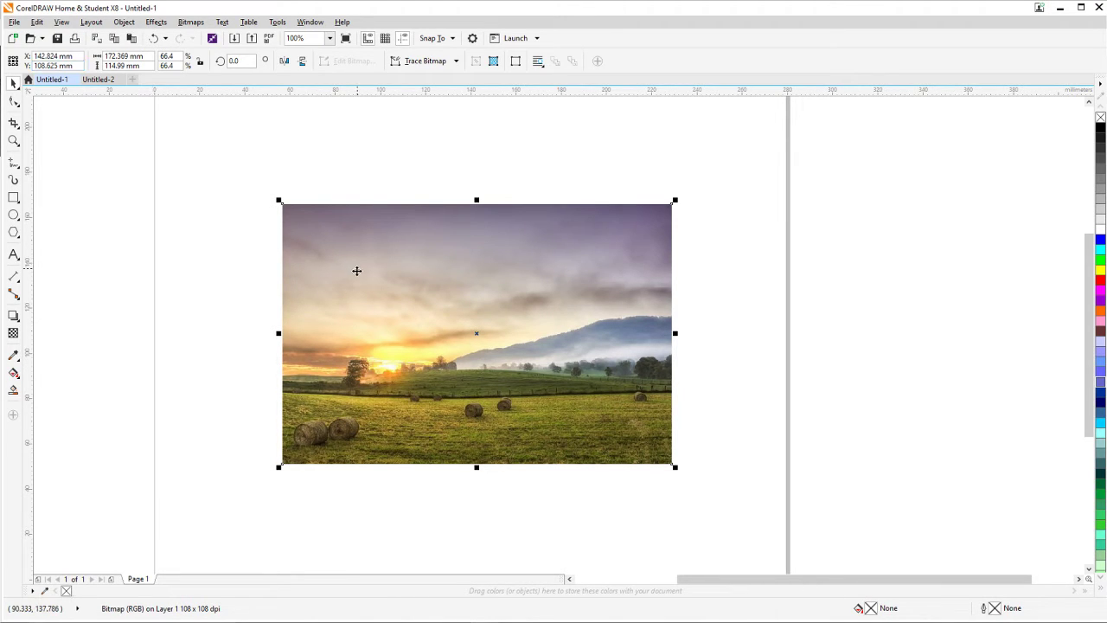
click(37, 21)
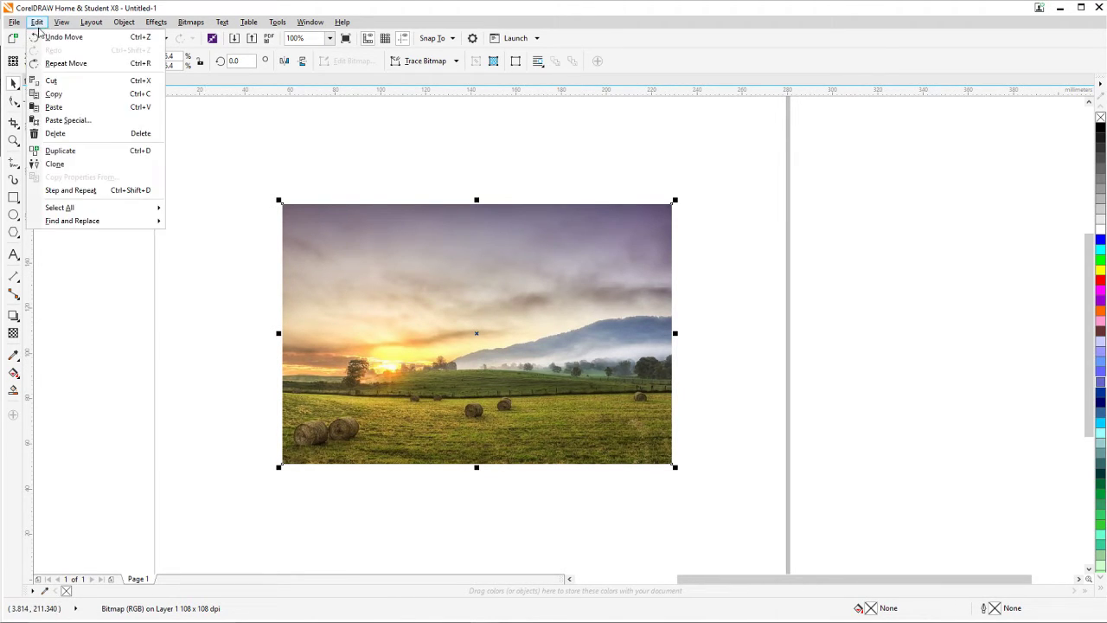
click(80, 153)
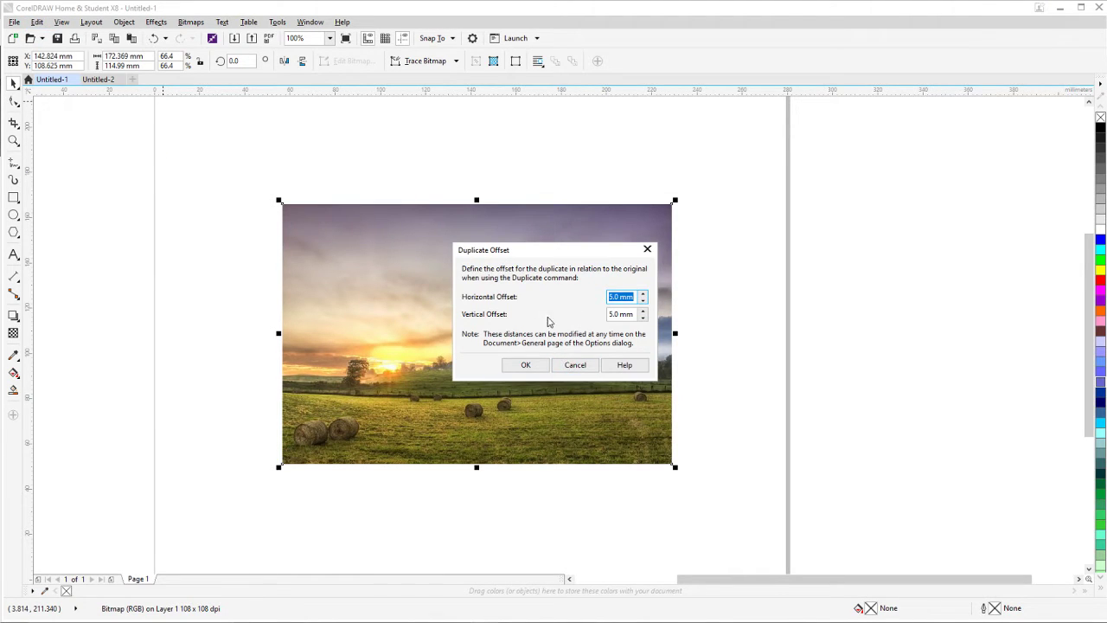
text(0)
drag(633, 315, 619, 320)
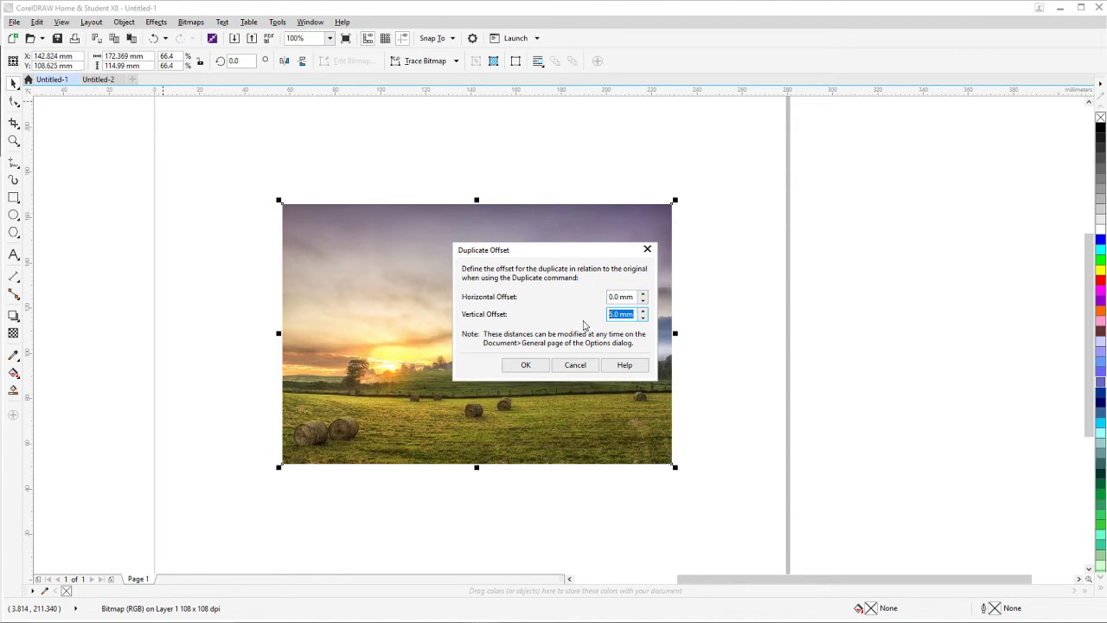
text(0)
click(525, 365)
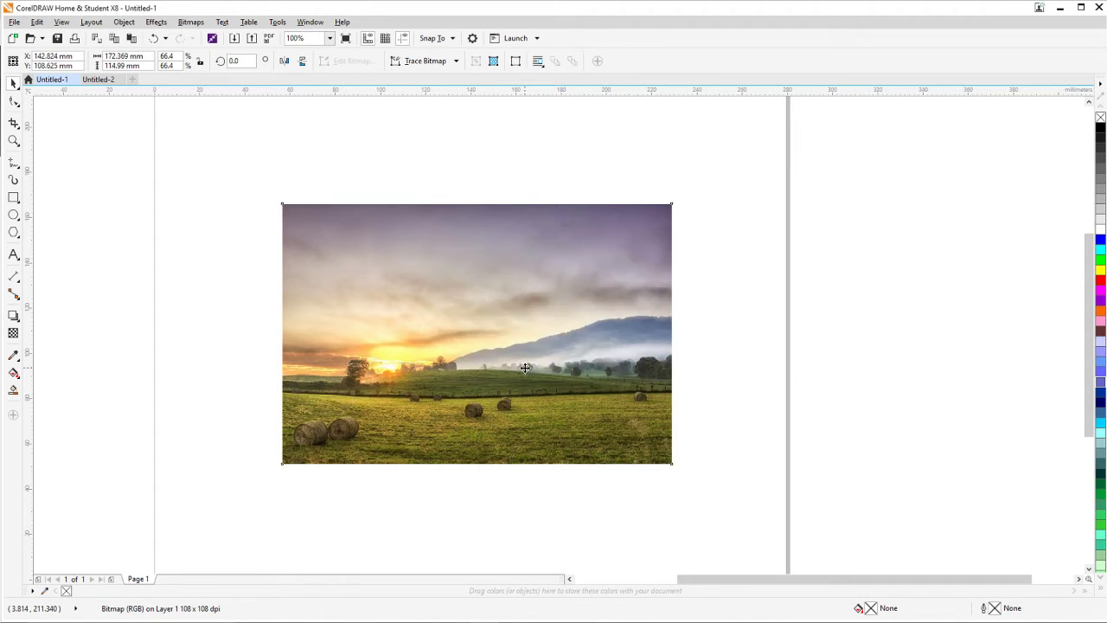
Delete the displaced copy of the landscape photo and duplicate the original in place again.
key(ctrl+d)
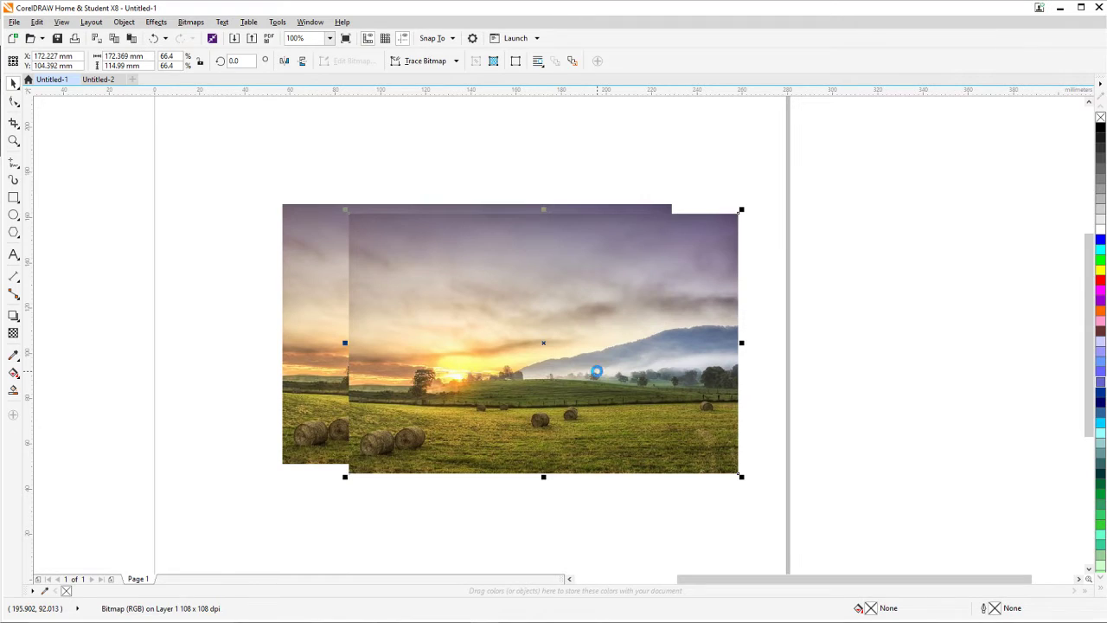
key(Delete)
click(371, 311)
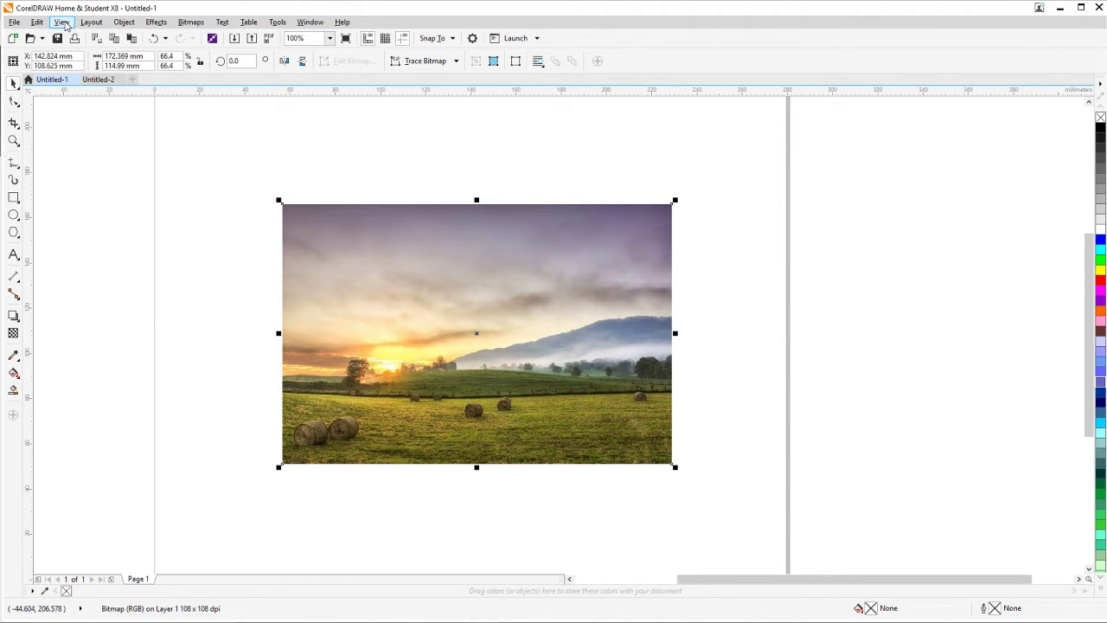
click(39, 22)
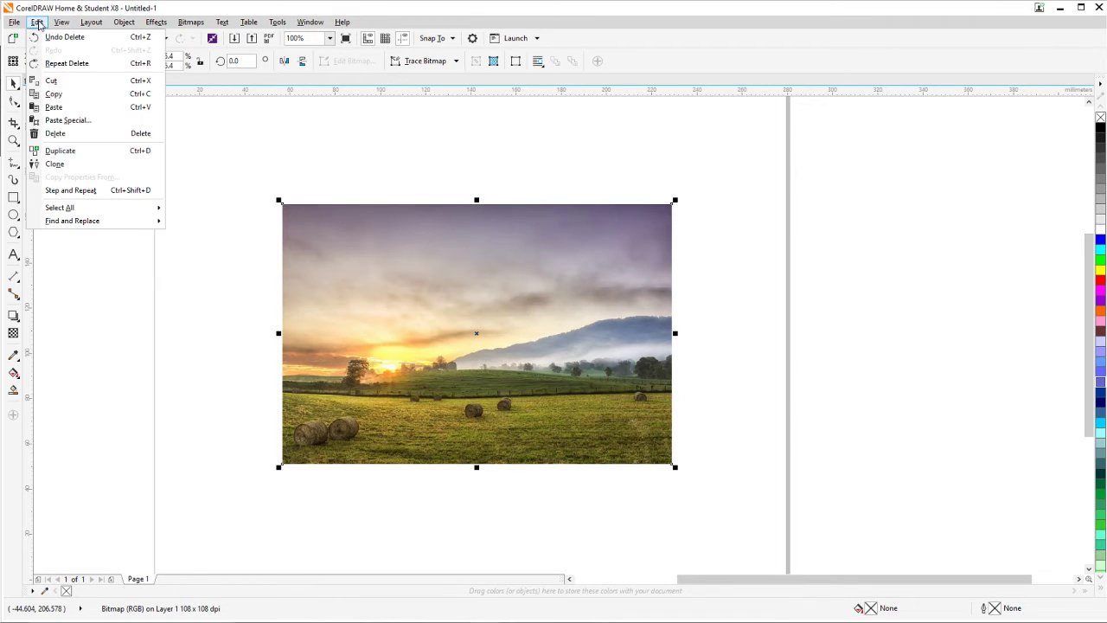
click(60, 151)
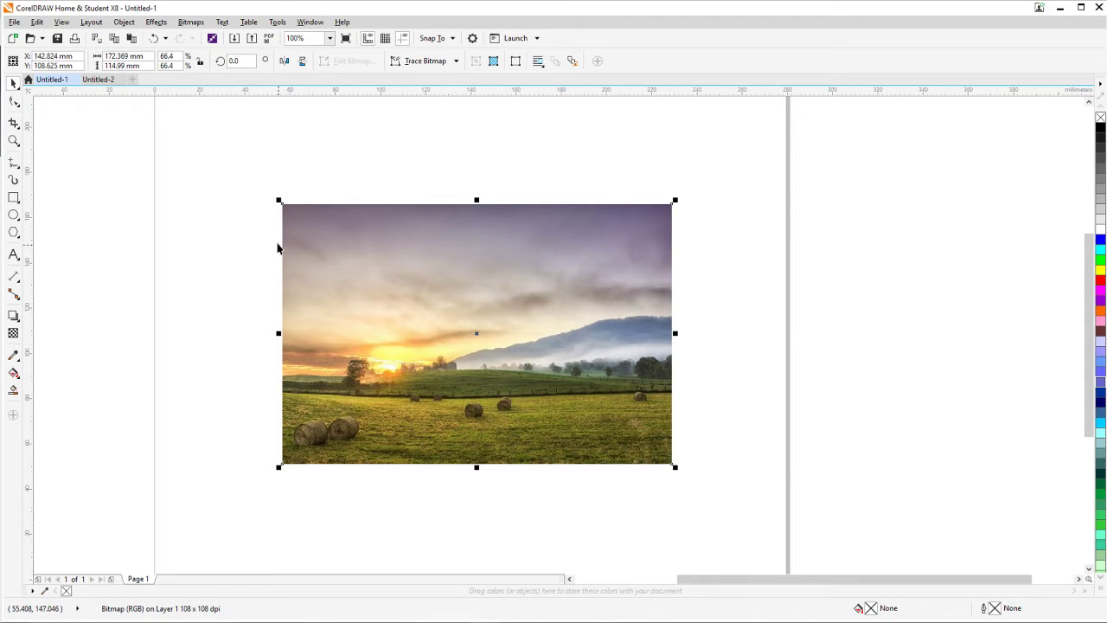
key(Escape)
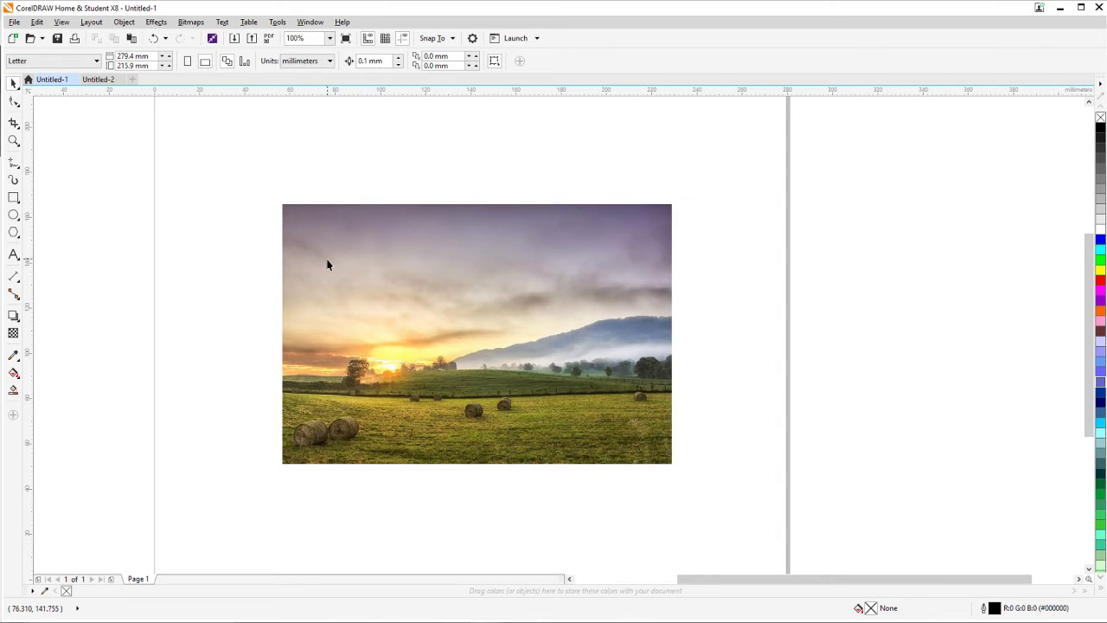
Nudge the upper copy of the landscape photo straight up by about 18 mm, to Y 126.625 mm.
click(327, 267)
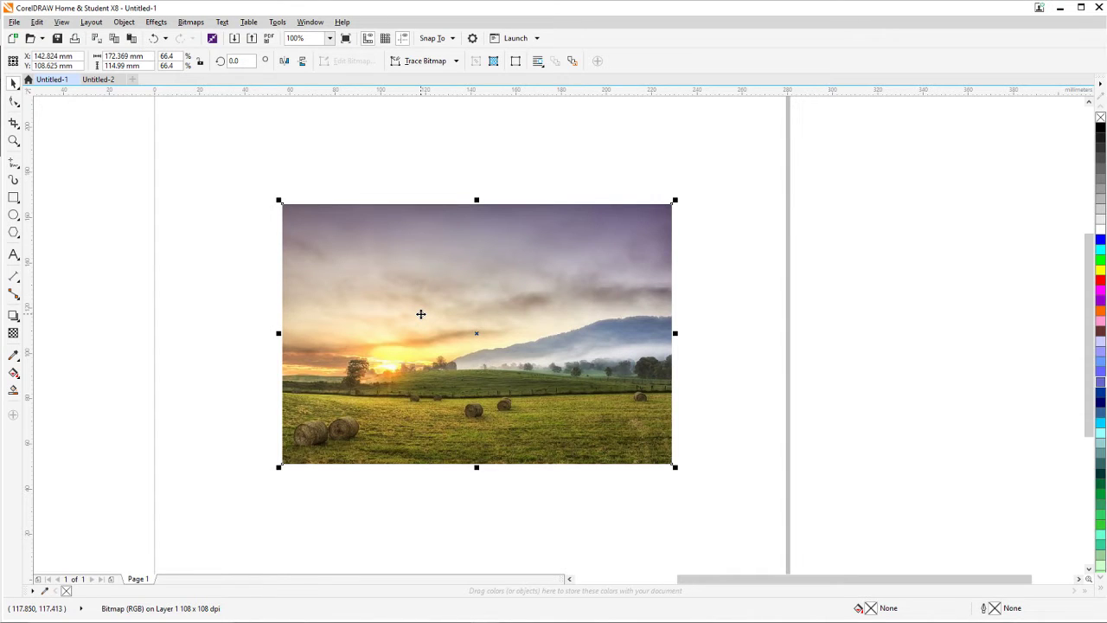
key(Up)
key(Up)
key(Up)
key(Up)
key(Up)
key(Up)
key(Up)
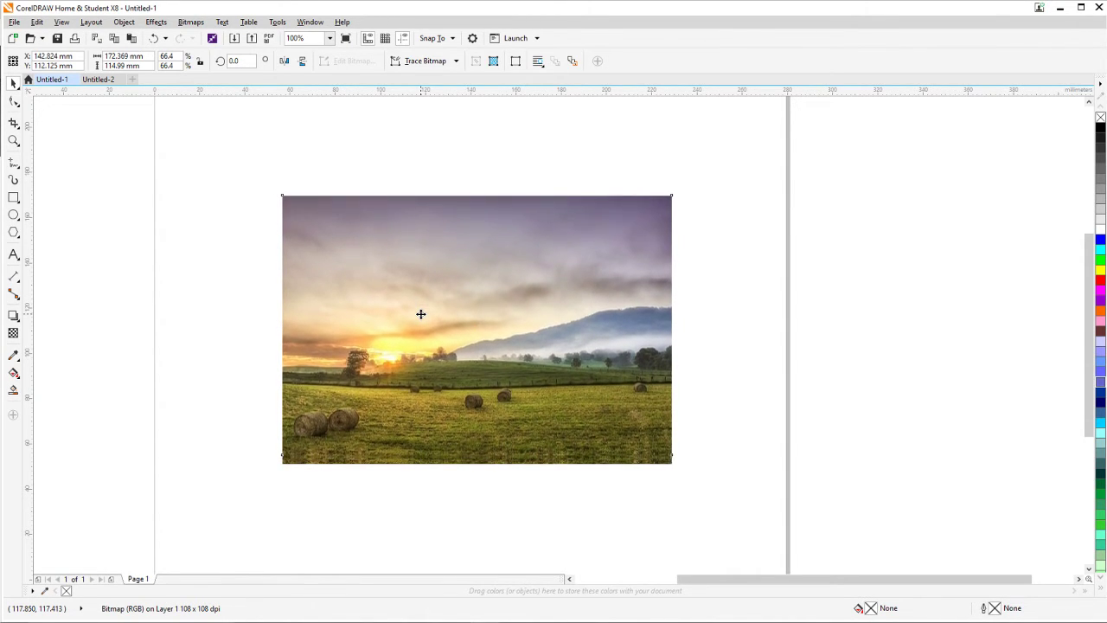
key(Up)
key(Up)
key(Up)
key(Up)
key(Up)
key(Up)
key(Up)
key(Up)
key(Up)
key(Up)
key(Up)
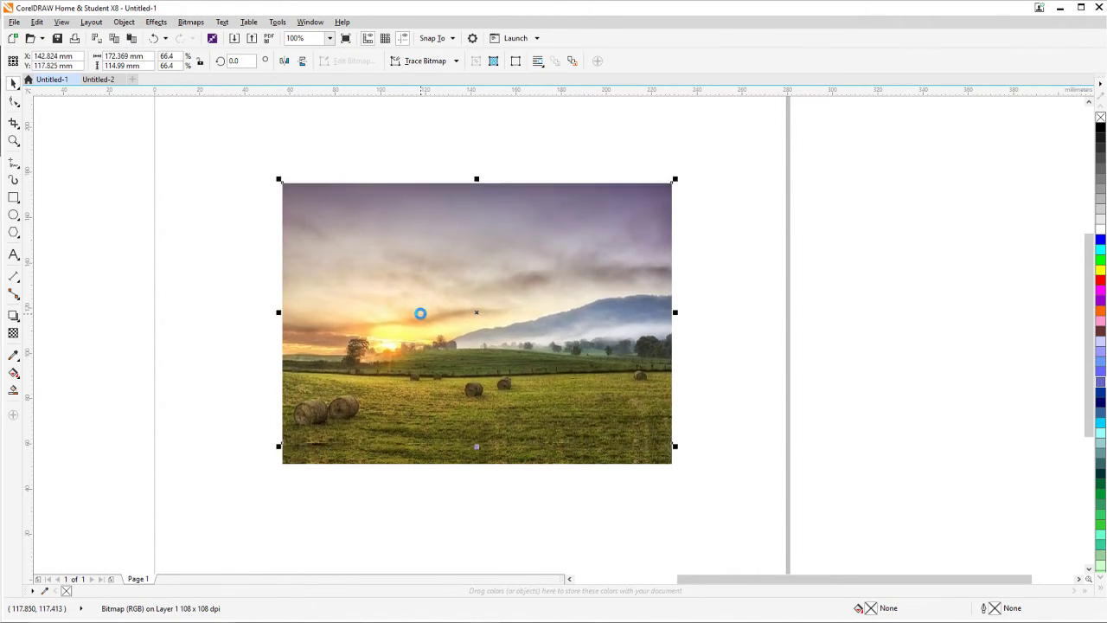
key(Up)
key(Up)
key(Up)
key(Up)
key(Up)
key(Up)
key(Up)
key(Up)
key(Up)
key(Up)
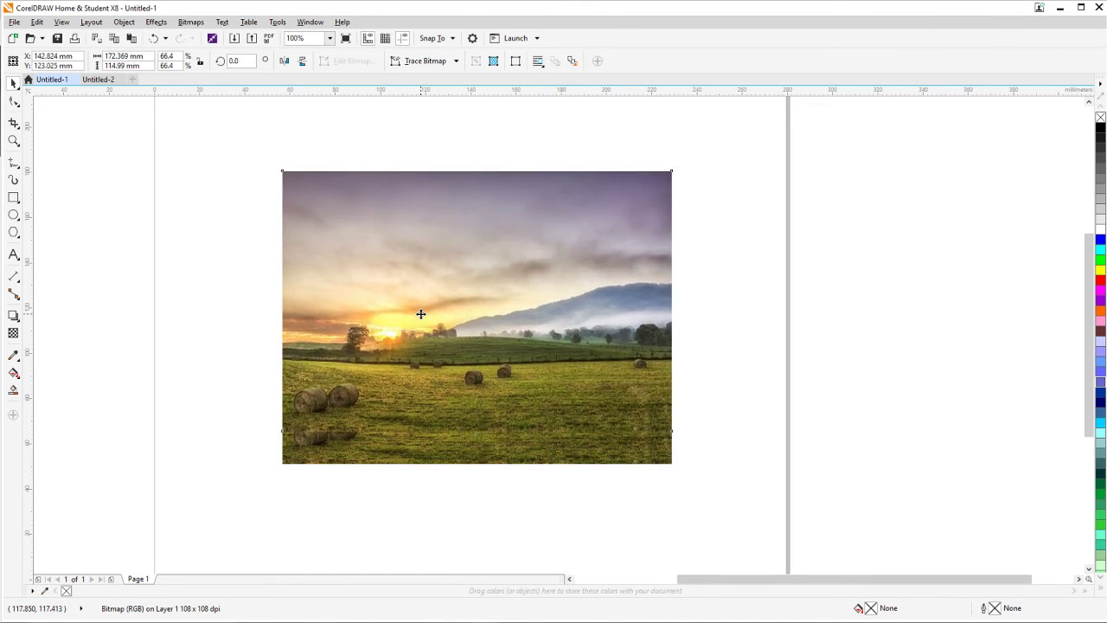
key(Up)
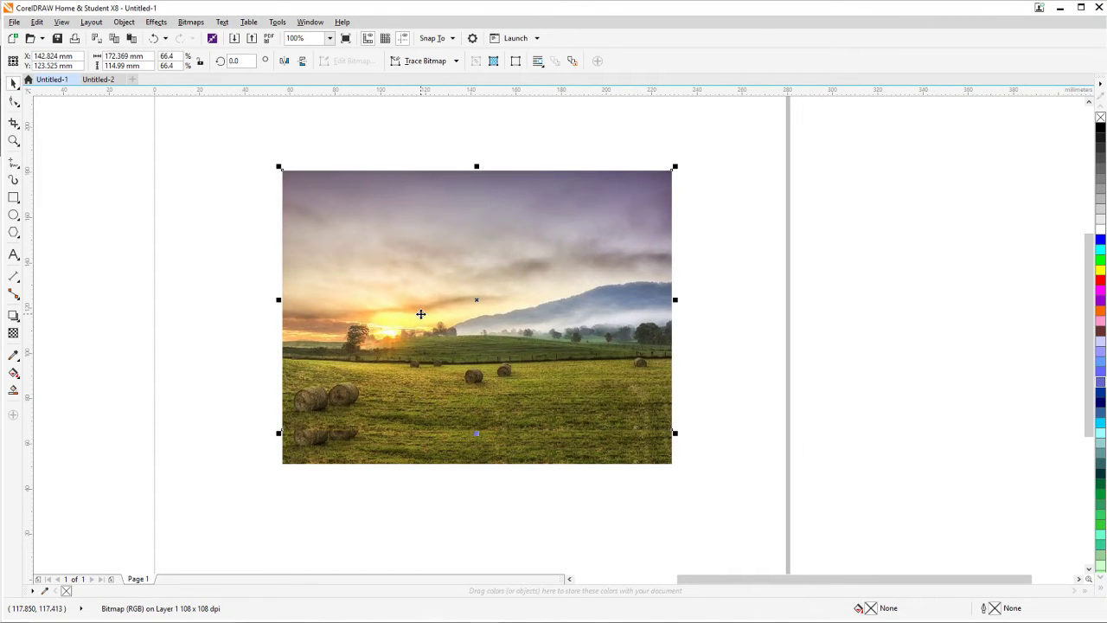
key(Up)
key(Up)
key(Up)
key(Up)
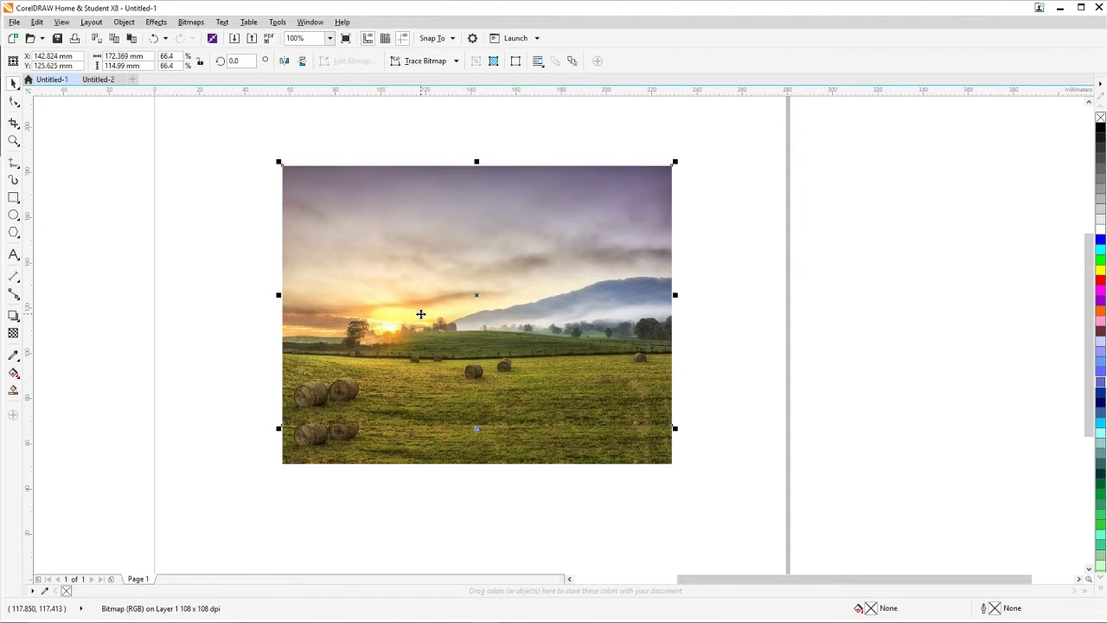
key(Up)
key(Up)
key(Up)
key(Up)
key(Up)
key(Up)
key(Up)
key(Up)
key(Up)
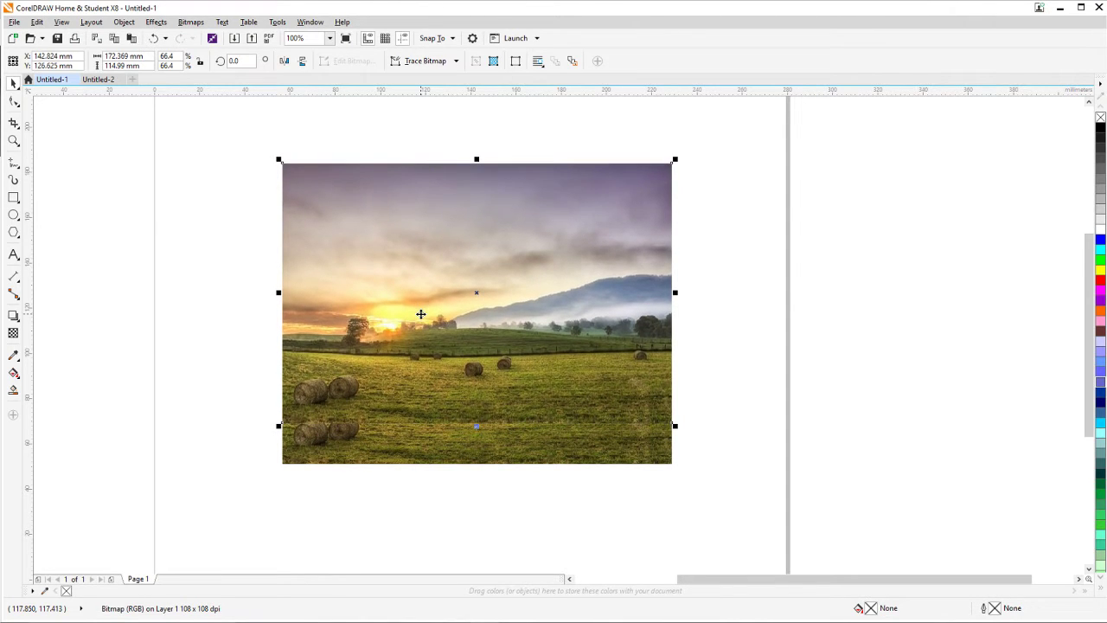
Nudge the upper copy of the landscape photo straight up in small increments to Y 129.225 mm.
key(Up)
key(Up)
key(Up)
key(Up)
key(Up)
key(Up)
key(Up)
key(Up)
key(Up)
key(Up)
key(Up)
key(Up)
key(Up)
key(Up)
key(Up)
key(Up)
key(Up)
key(Up)
key(Up)
key(Up)
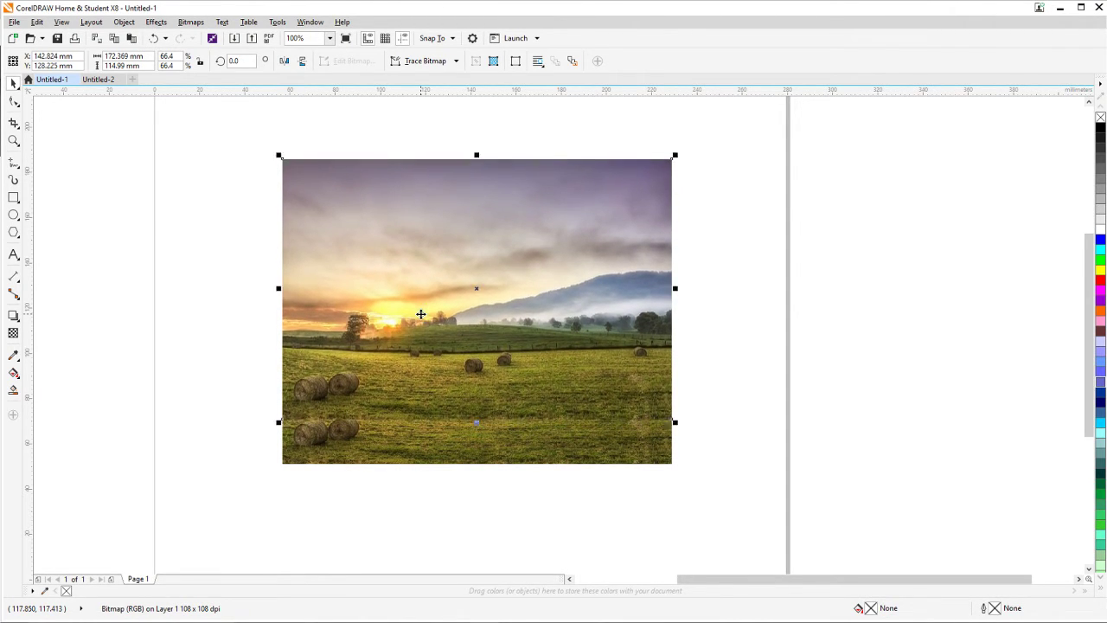
key(Up)
key(Up)
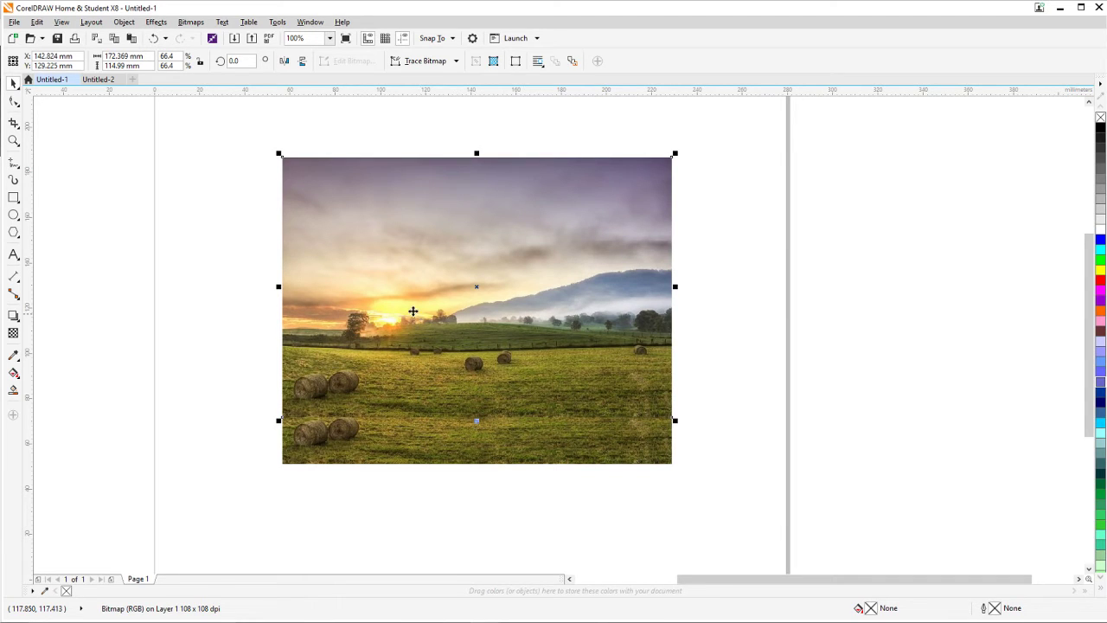
Place a separate copy of the landscape photo beside the stacked pair at about X 342.32, Y 115.467 mm and frame both in view.
click(178, 341)
scroll(178, 341, down, 2)
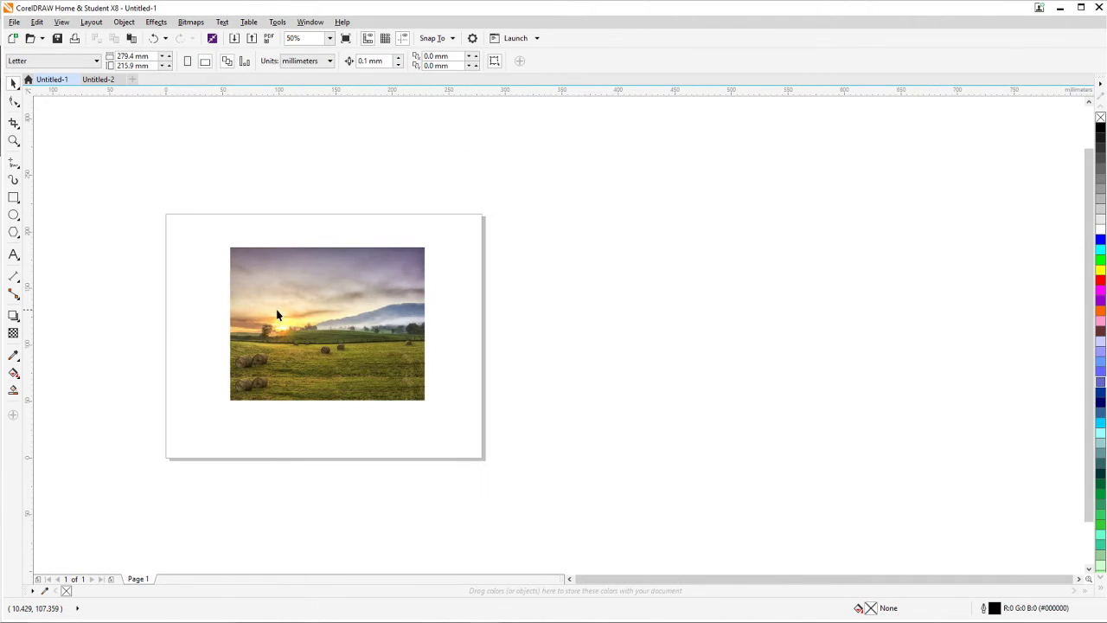
click(277, 312)
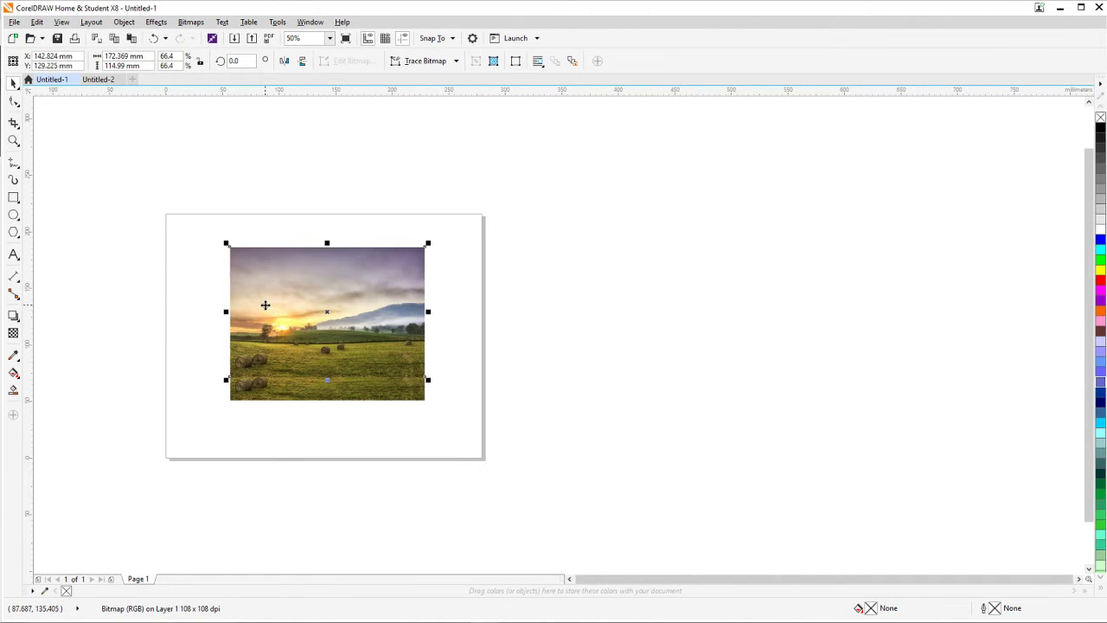
drag(266, 305, 490, 320)
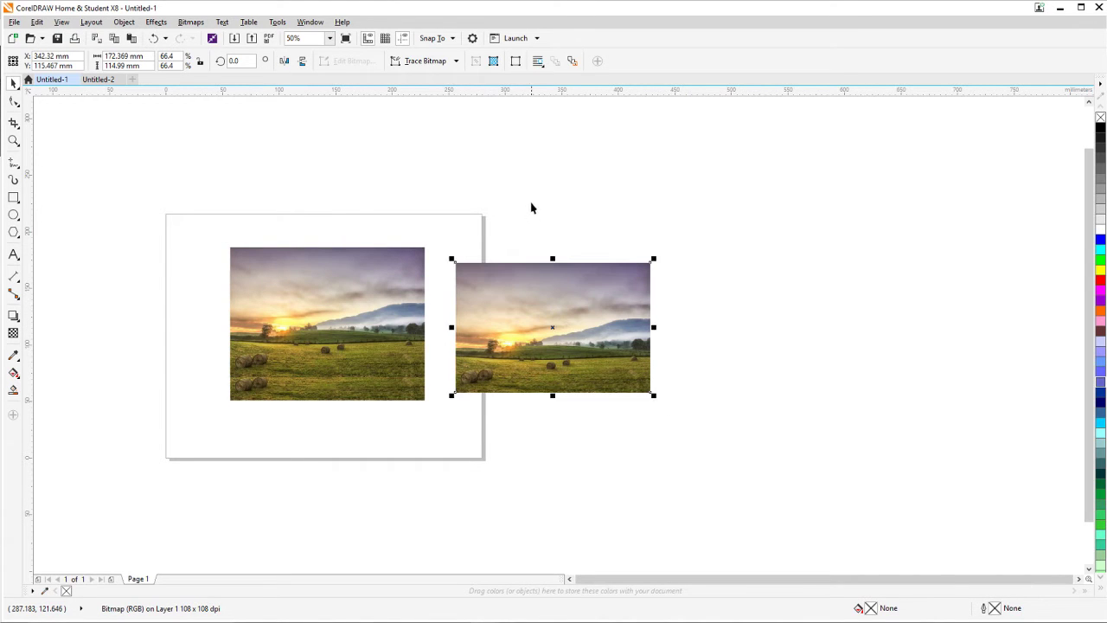
click(14, 140)
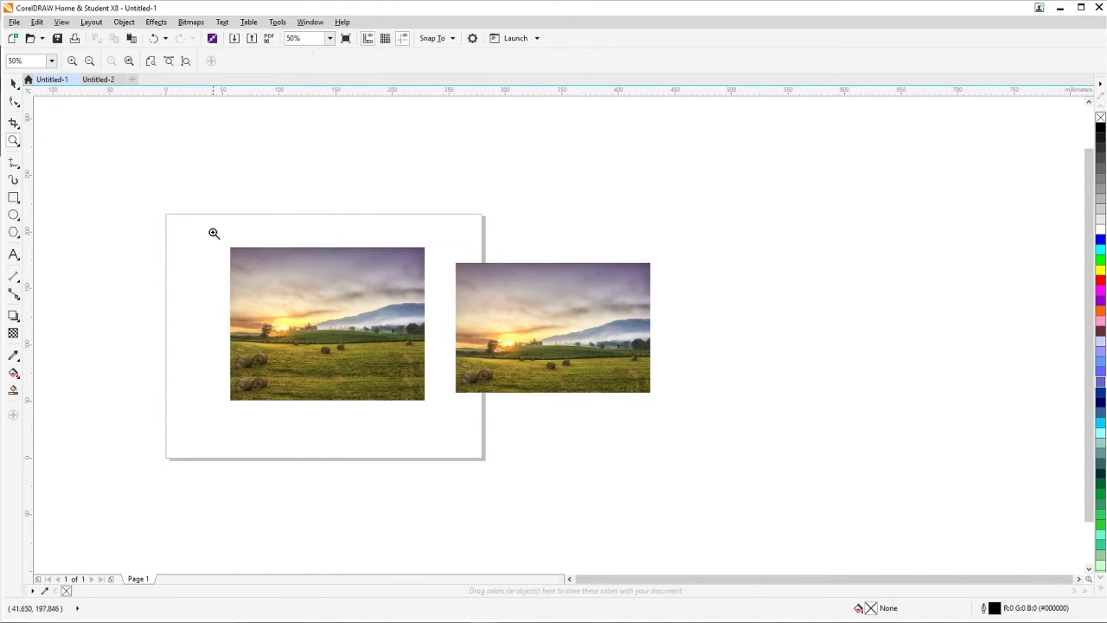
drag(213, 232, 672, 441)
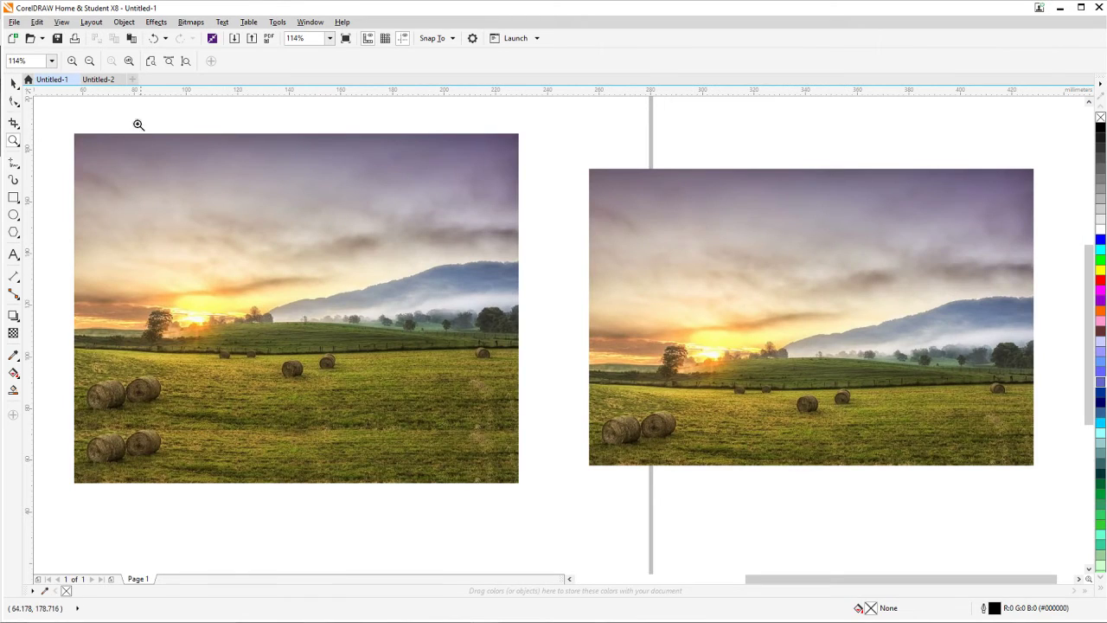
Move the upper photo of the stacked pair straight up to about Y 155.411 mm.
click(15, 83)
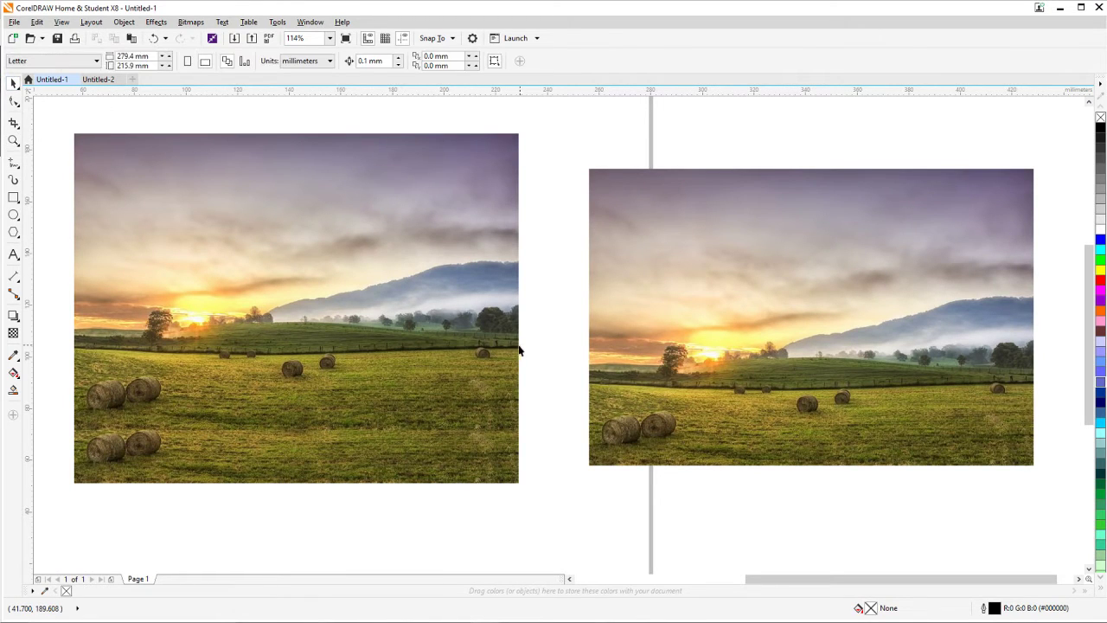
click(496, 330)
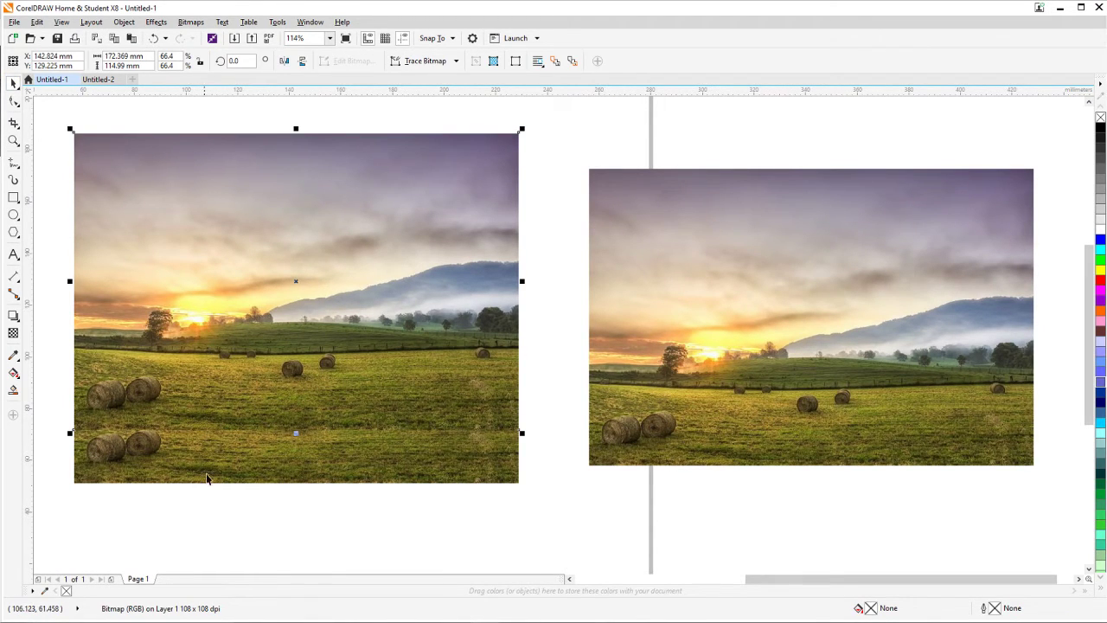
click(223, 521)
click(220, 385)
drag(437, 245, 435, 196)
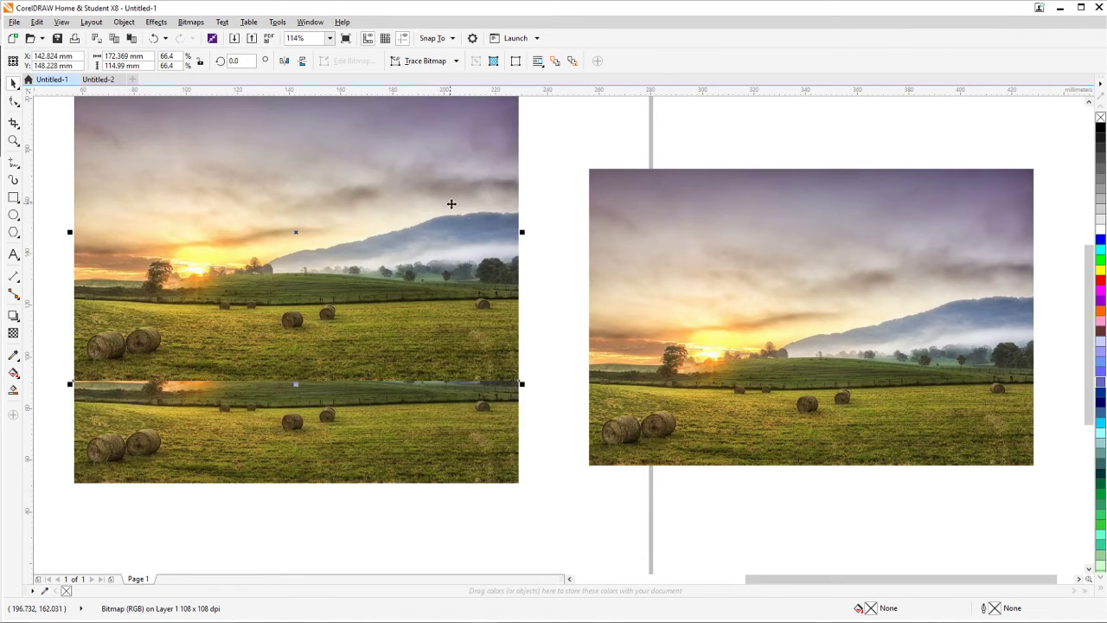
drag(572, 237, 564, 299)
drag(454, 312, 454, 298)
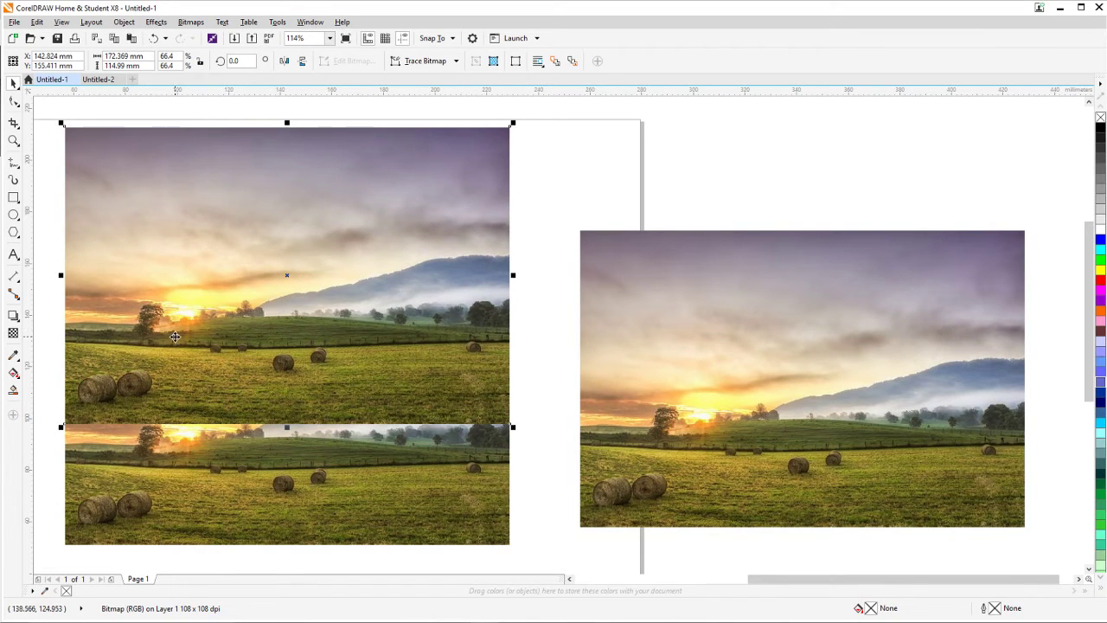
Apply a vertical linear transparency at -90° to the upper photo, fading it out downward from the sky.
click(13, 335)
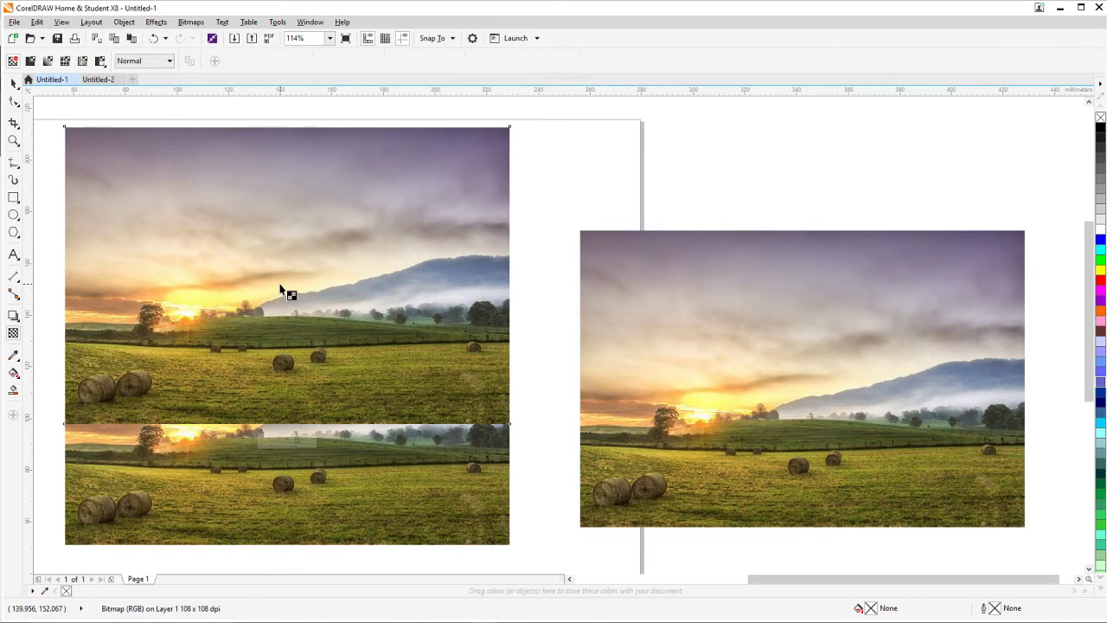
drag(279, 283, 279, 404)
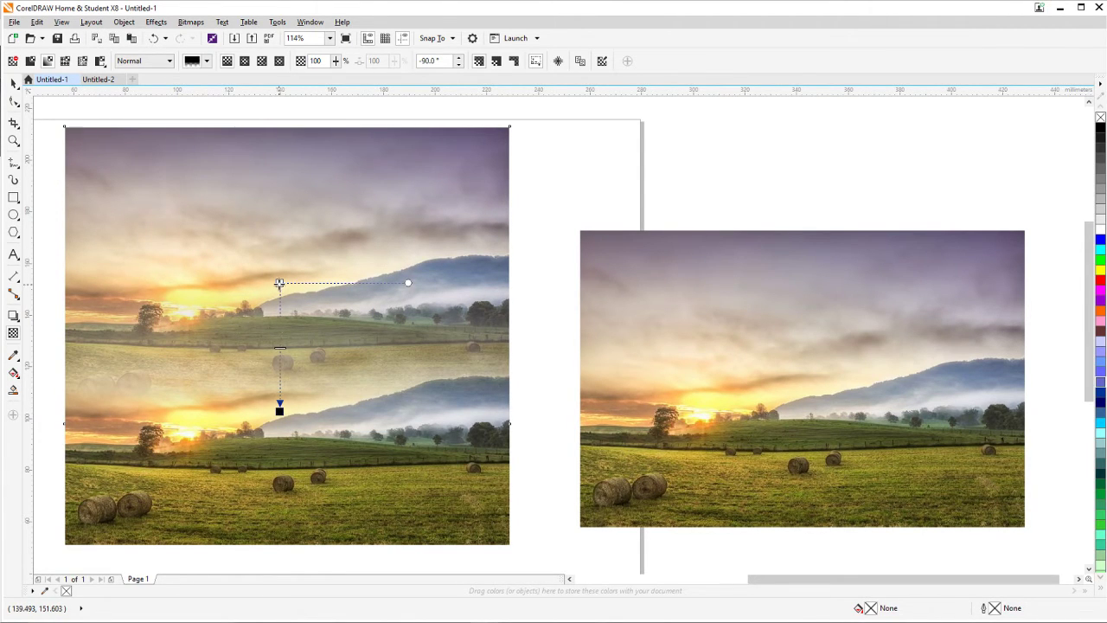
drag(280, 283, 279, 241)
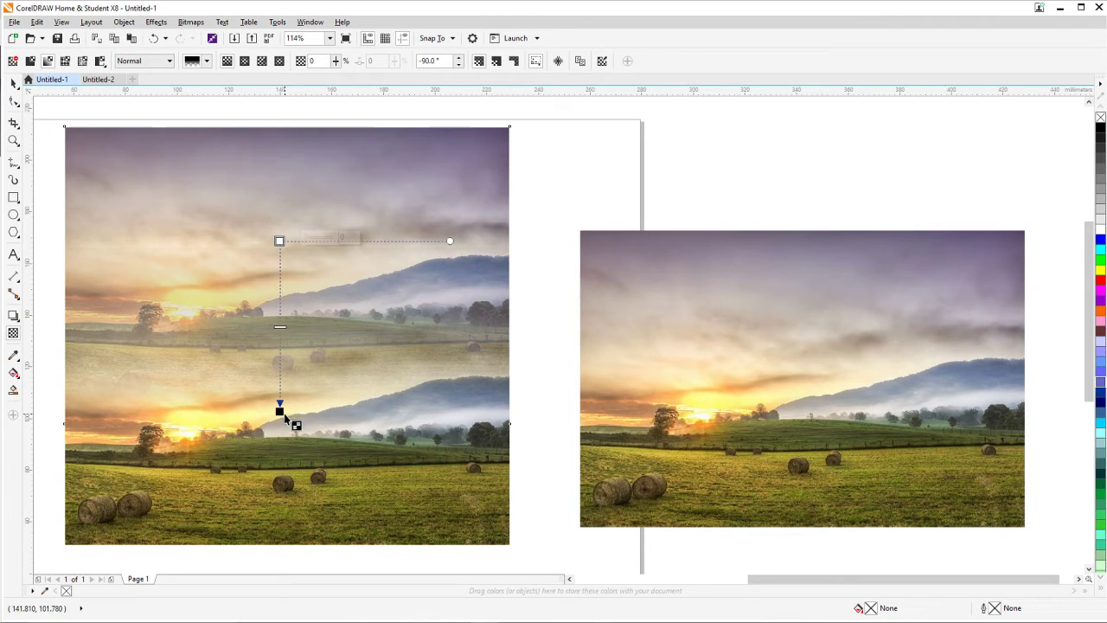
drag(281, 412, 280, 370)
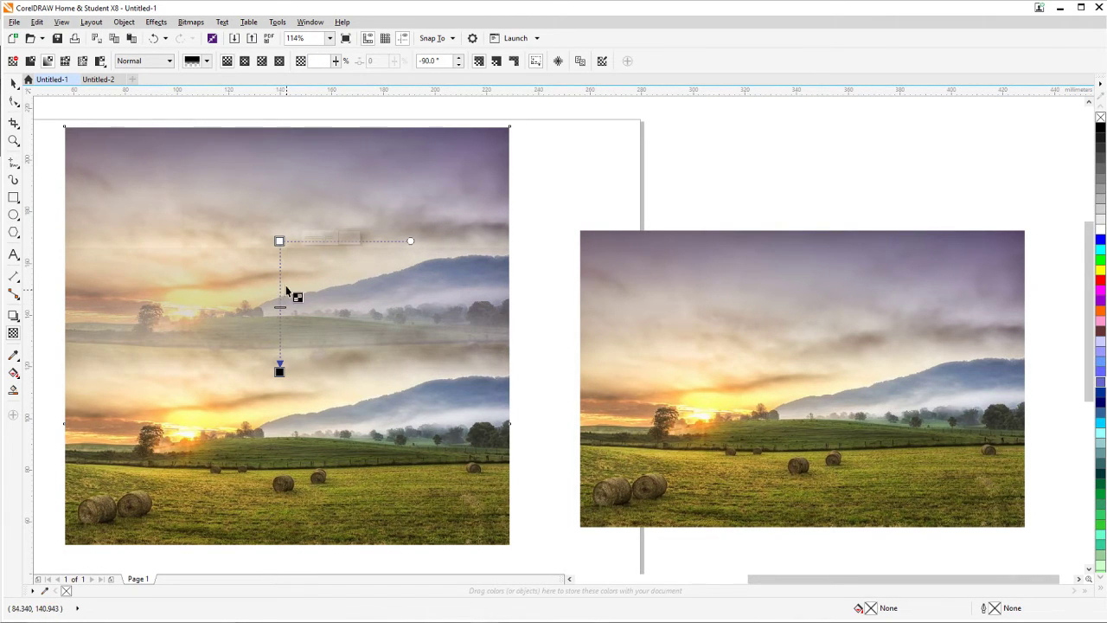
Shift both ends of the transparency fade up into the sky and shorten it, hiding the upper photo's hills and field.
drag(279, 241, 280, 201)
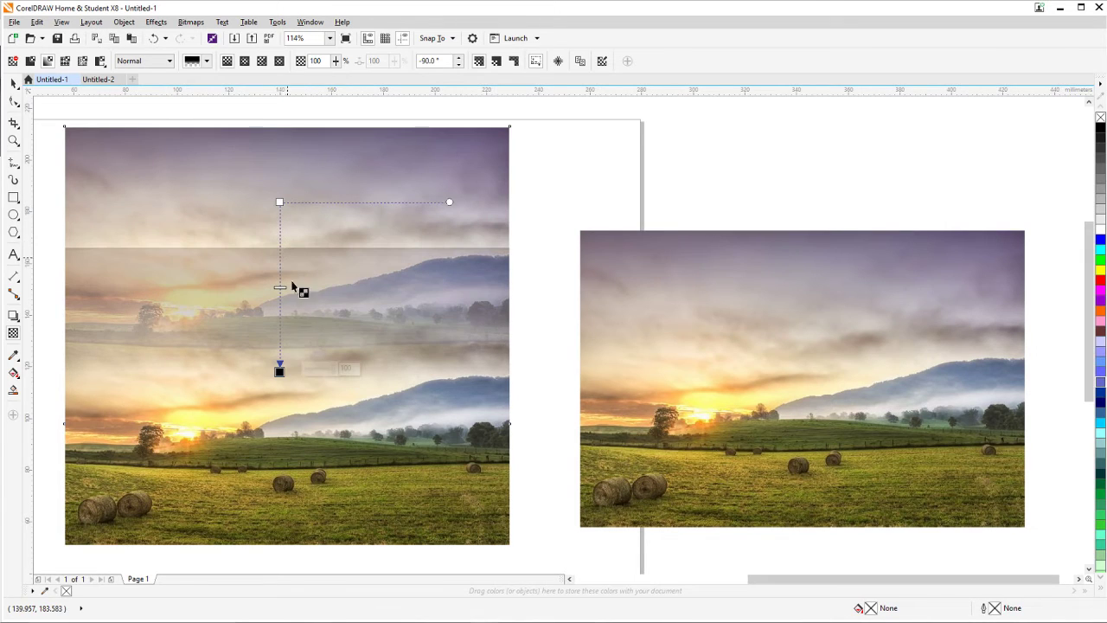
drag(280, 370, 279, 298)
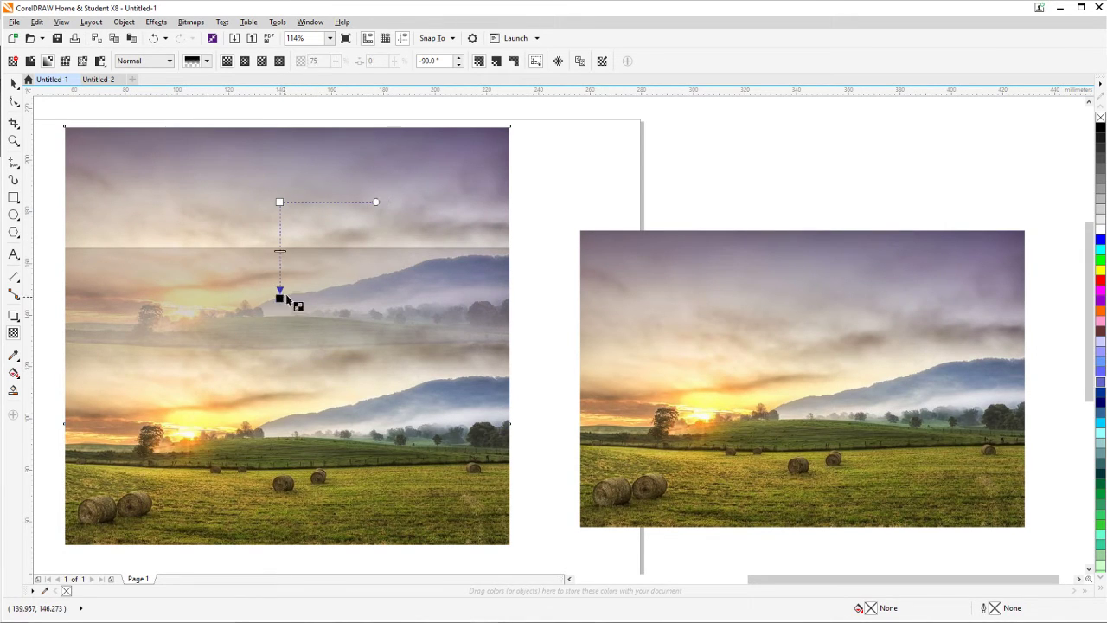
drag(279, 201, 279, 264)
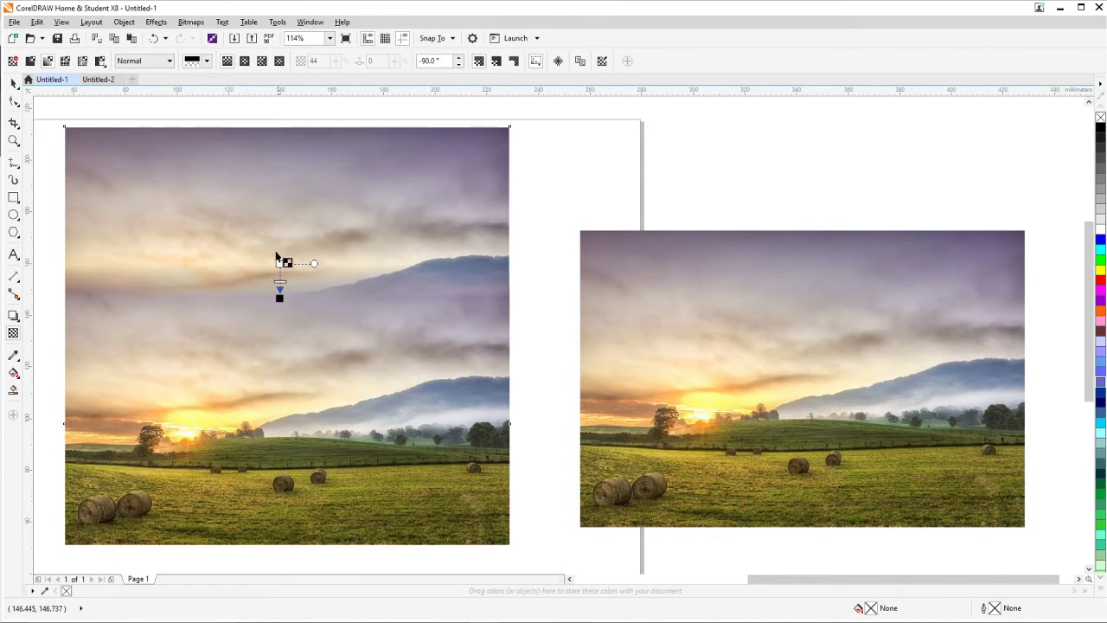
drag(280, 263, 280, 232)
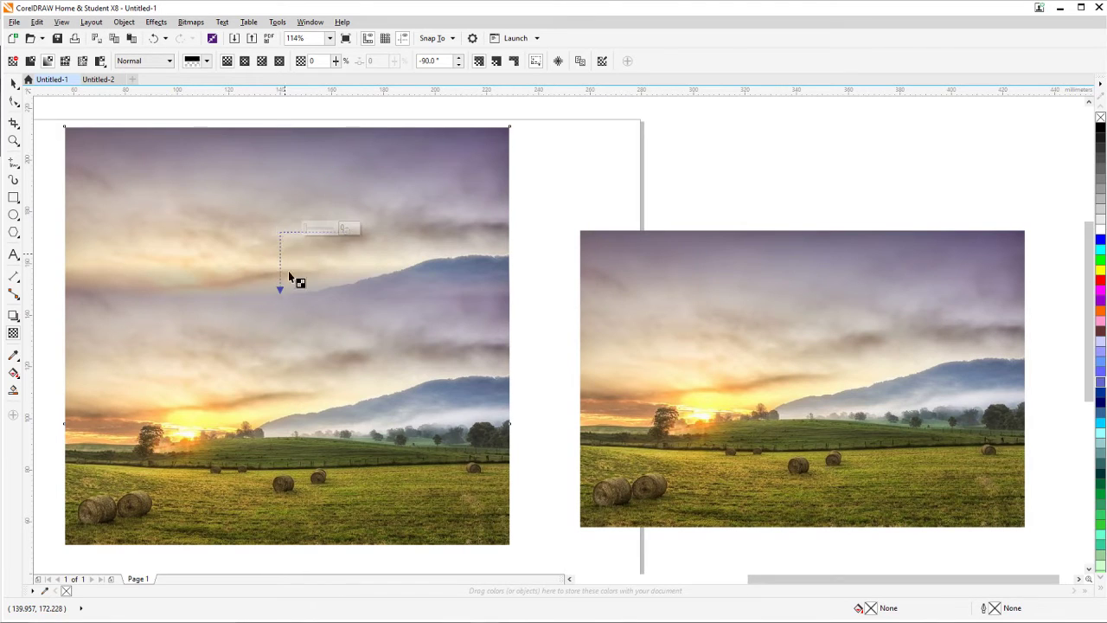
mouse_move(279, 293)
mouse_down()
mouse_move(286, 267)
mouse_move(280, 275)
mouse_up()
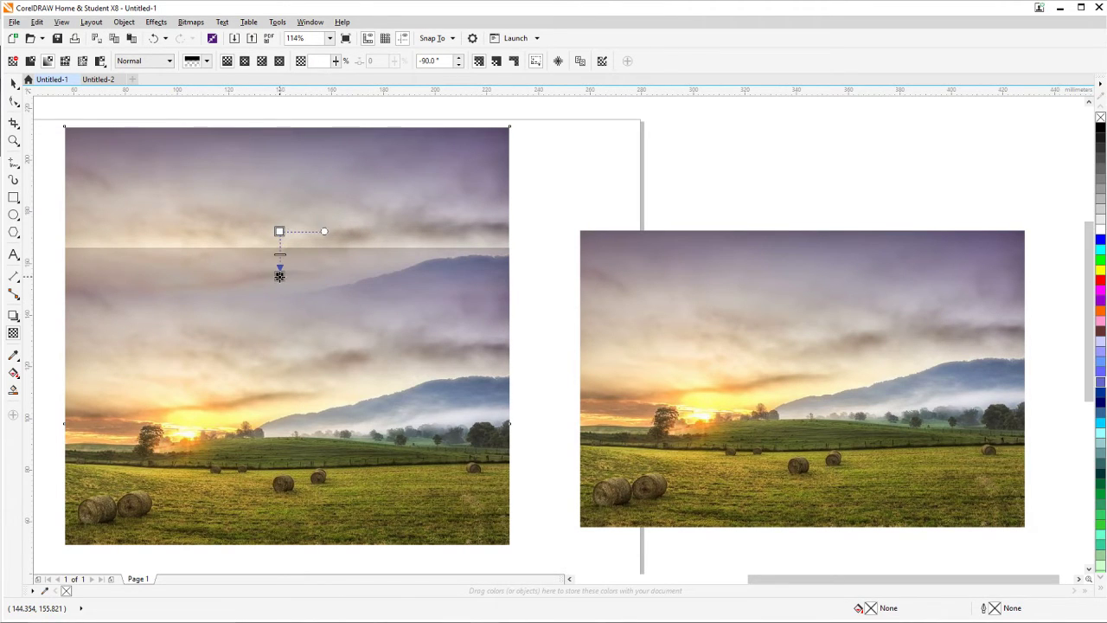
drag(280, 231, 277, 212)
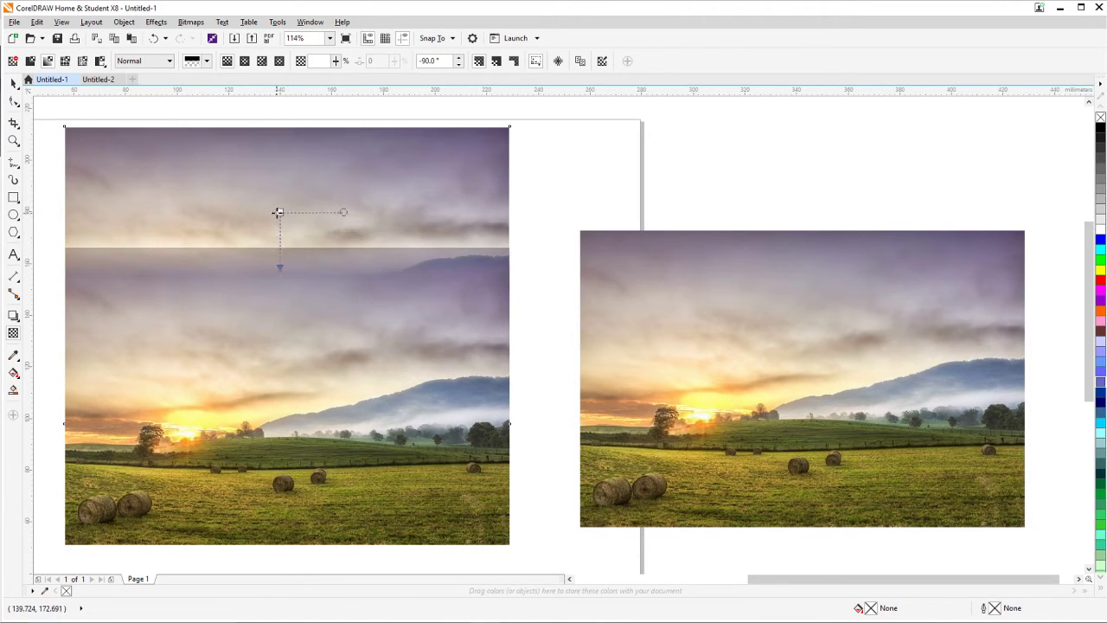
drag(279, 275, 280, 266)
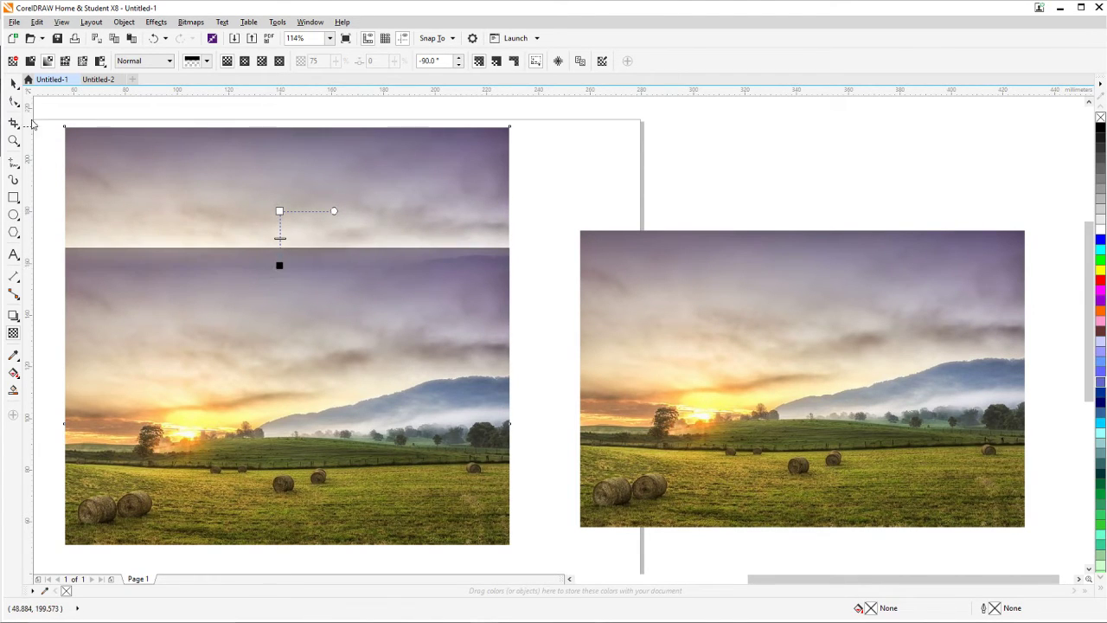
Move the faded upper photo straight down to about Y 136.177 mm, overlapping the lower photo's sky, and deselect it.
click(14, 83)
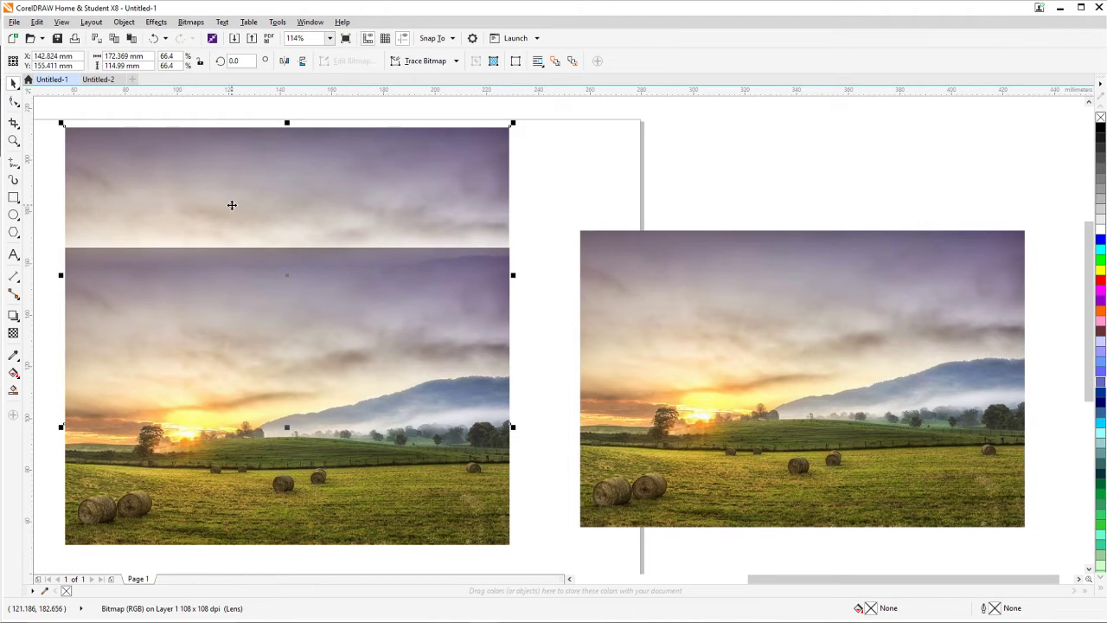
mouse_move(232, 206)
mouse_down()
mouse_move(230, 232)
mouse_move(237, 214)
mouse_move(243, 221)
mouse_up()
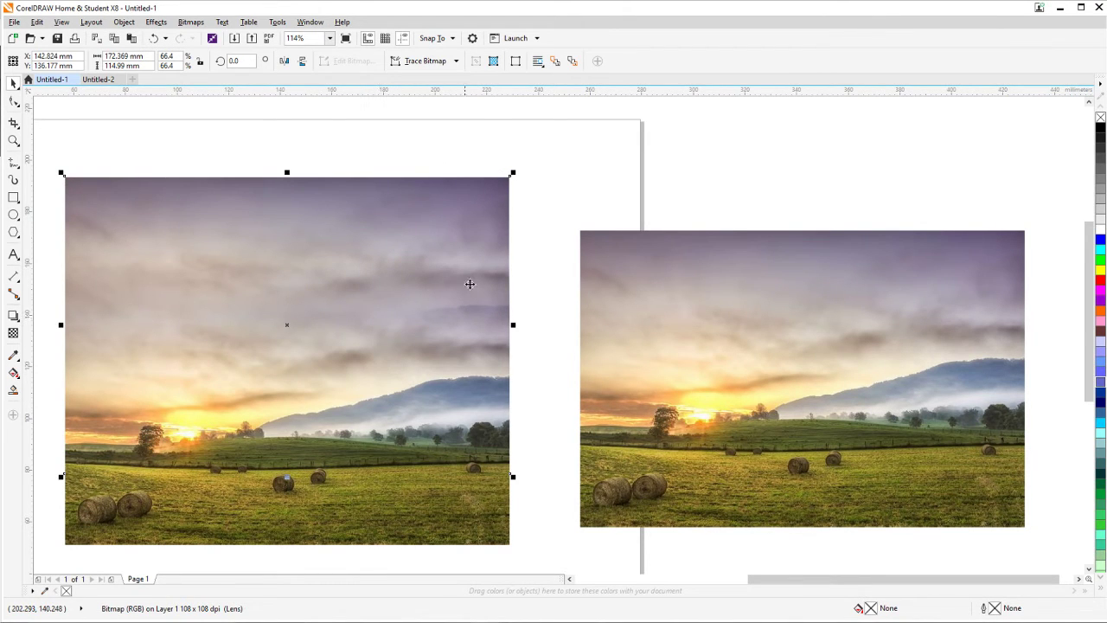
click(548, 183)
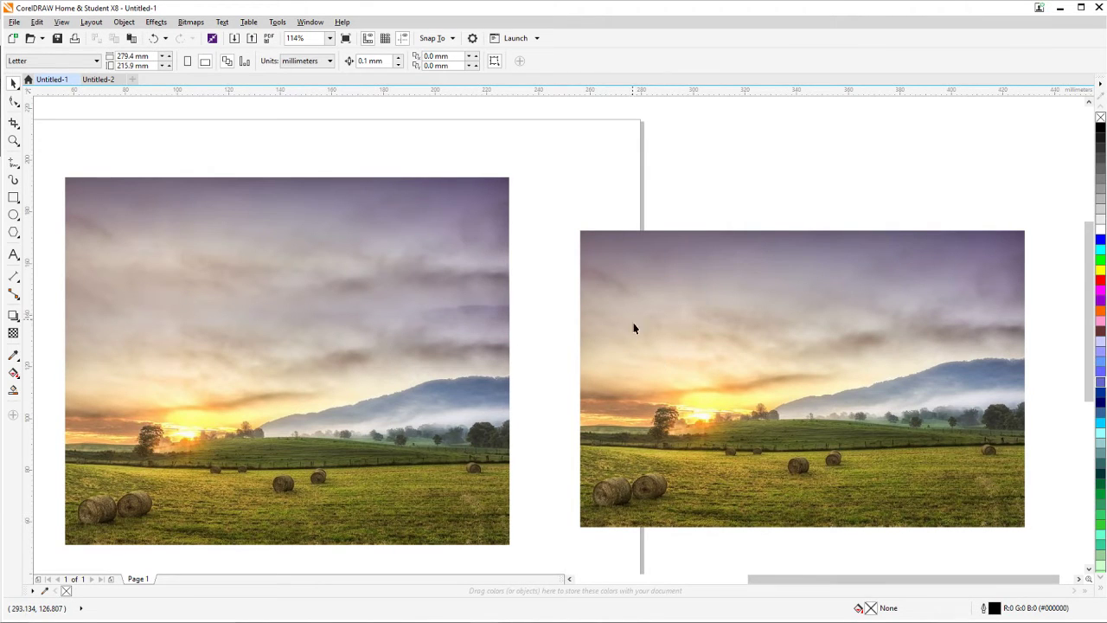
Raise the transparent end of the upper photo's fade slightly to hide the remaining trace of the mountain.
click(475, 295)
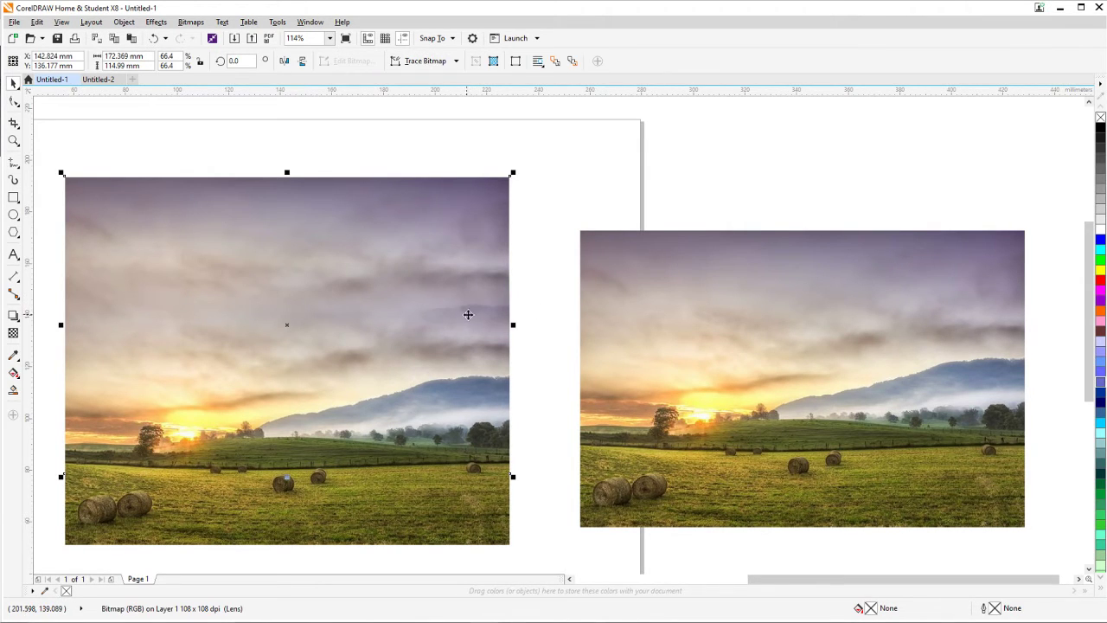
click(13, 334)
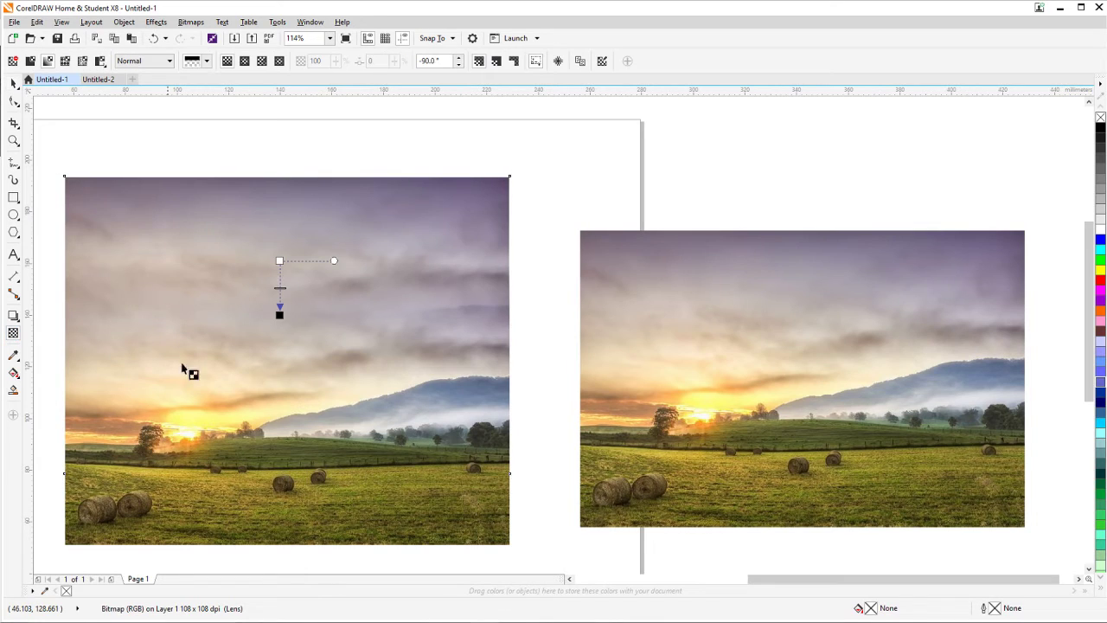
drag(279, 315, 280, 305)
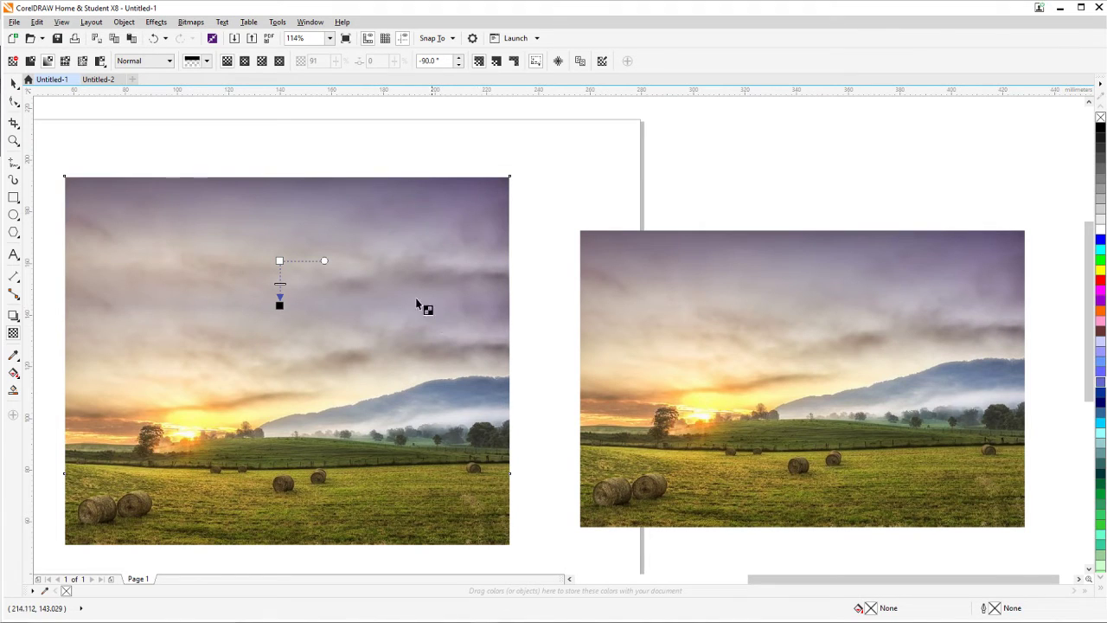
click(13, 83)
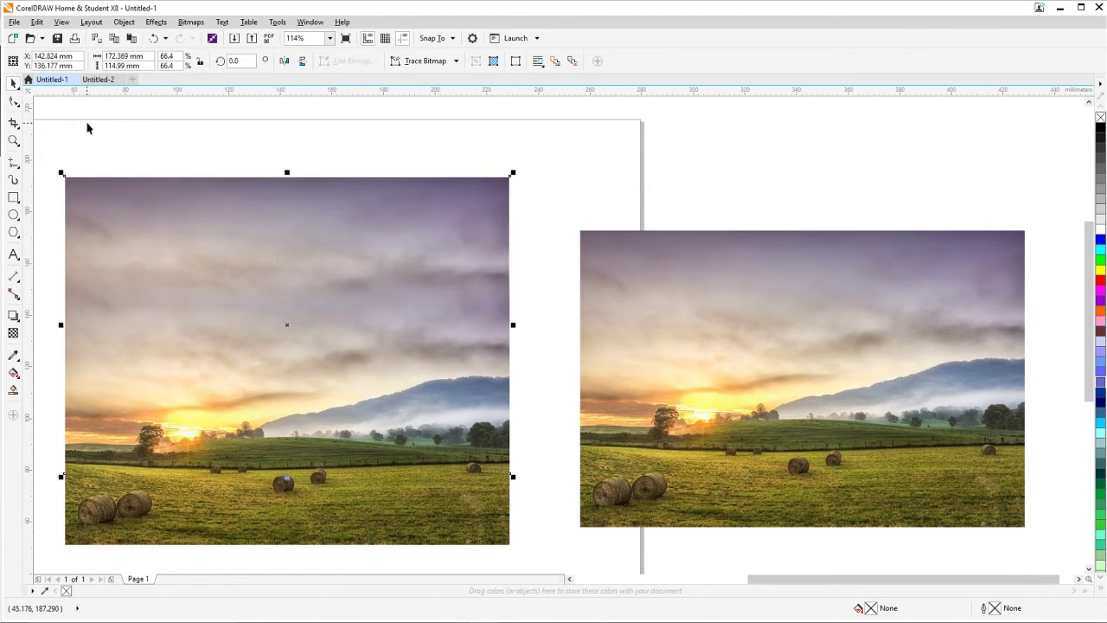
click(685, 198)
click(684, 358)
click(479, 346)
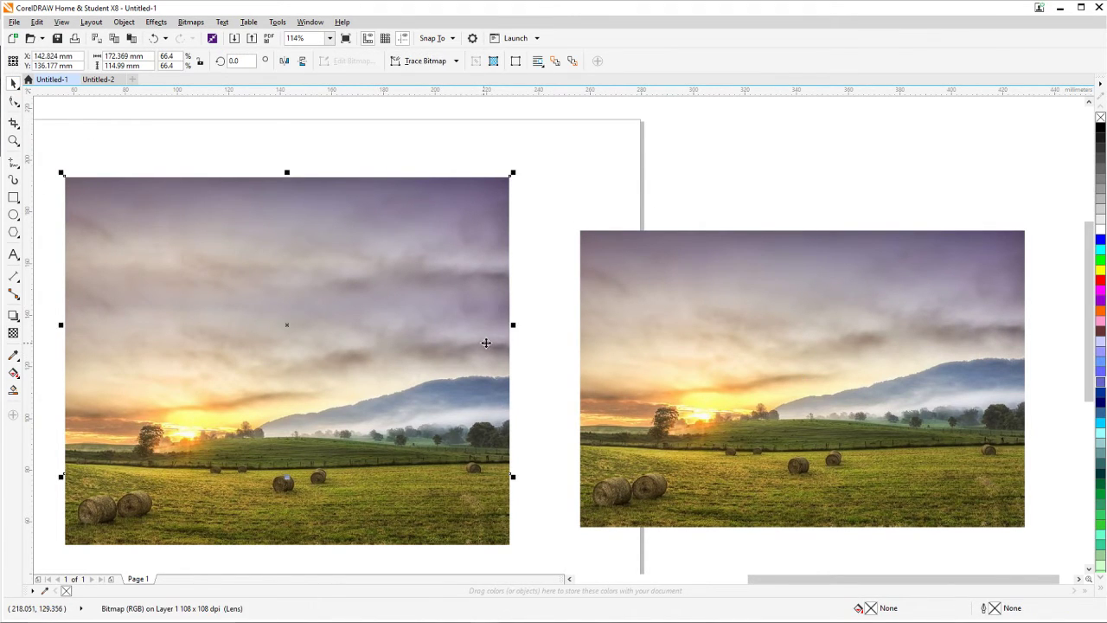
click(548, 327)
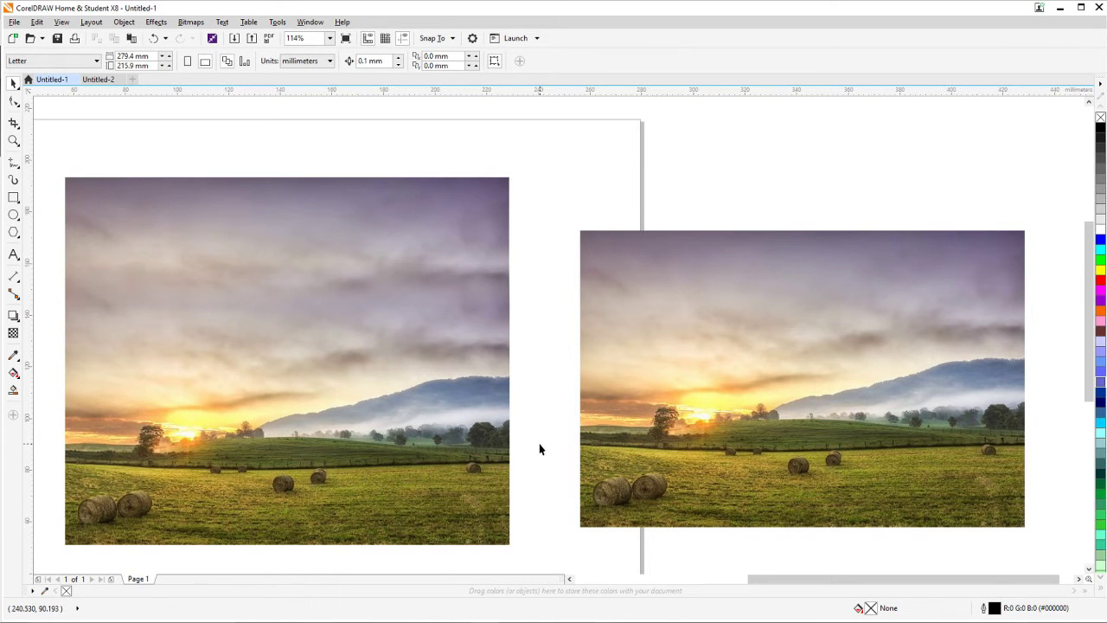
Duplicate the lower landscape photo in place and move the copy straight down to about Y 94.132 mm.
drag(539, 448, 548, 388)
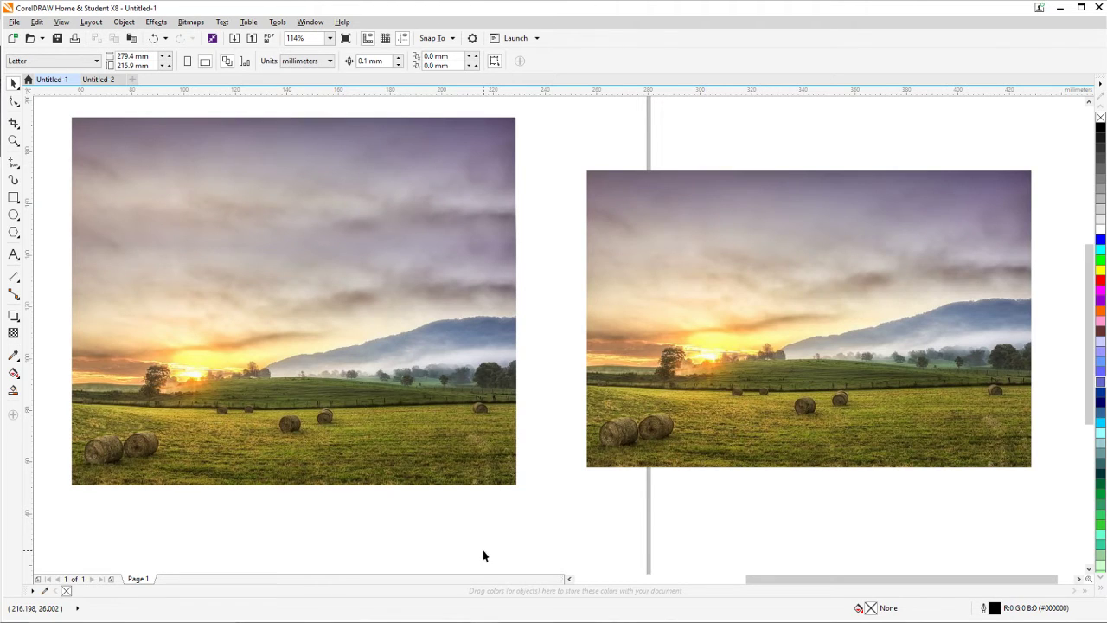
drag(477, 565, 490, 524)
click(439, 418)
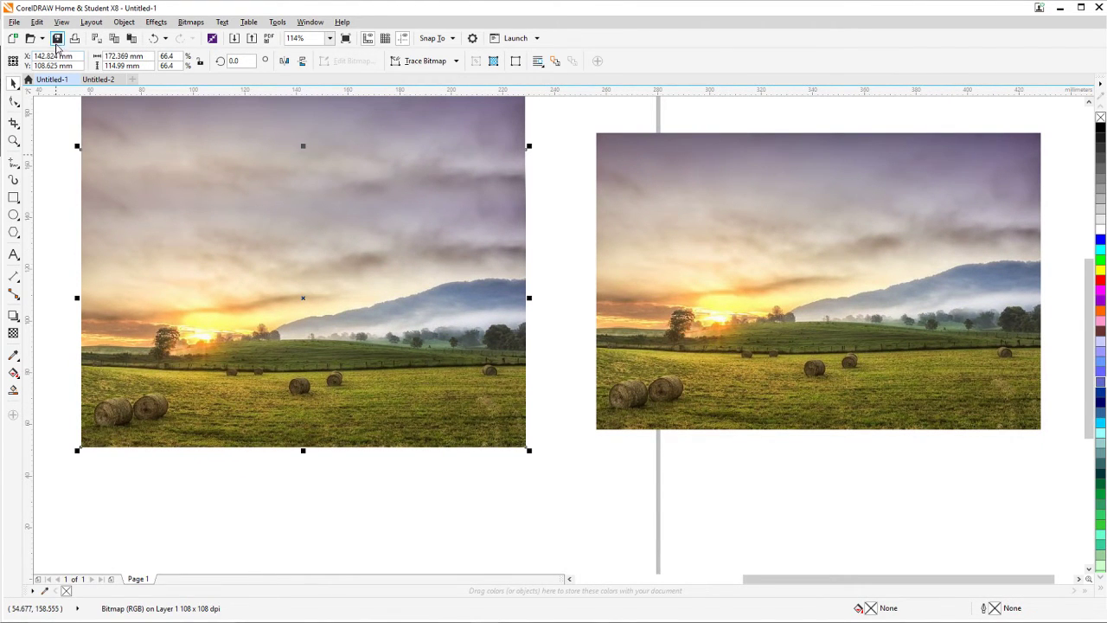
click(37, 22)
click(62, 151)
mouse_move(304, 299)
mouse_down()
mouse_move(300, 396)
mouse_move(298, 350)
mouse_up()
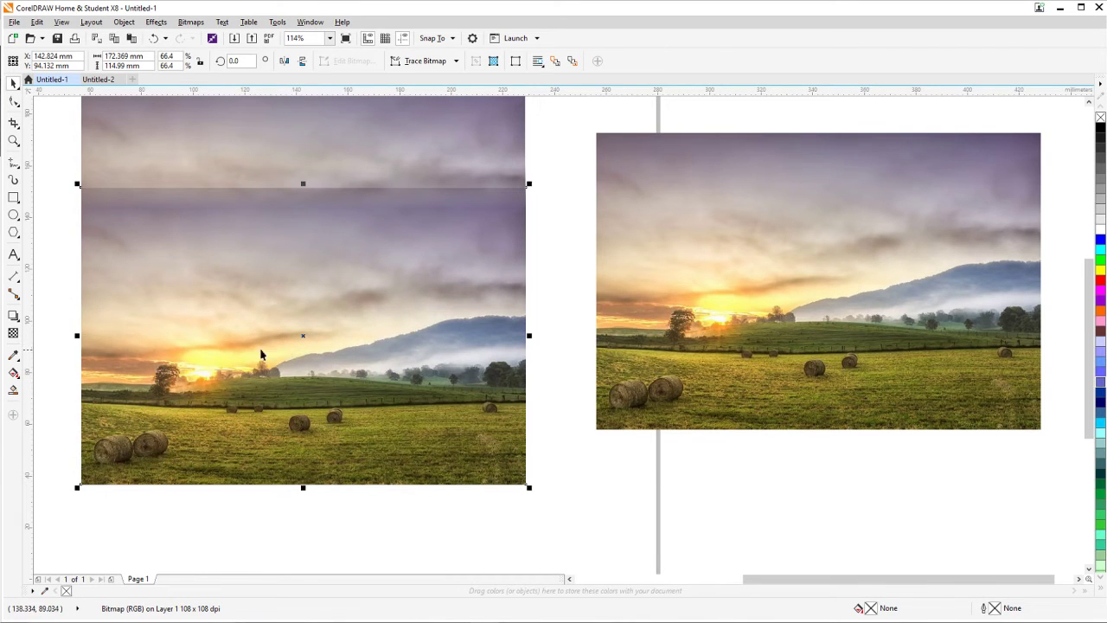
Apply a 90° linear transparency to the lowered photo copy, opaque in the foreground grass and fading out upward, and adjust both ends.
click(13, 334)
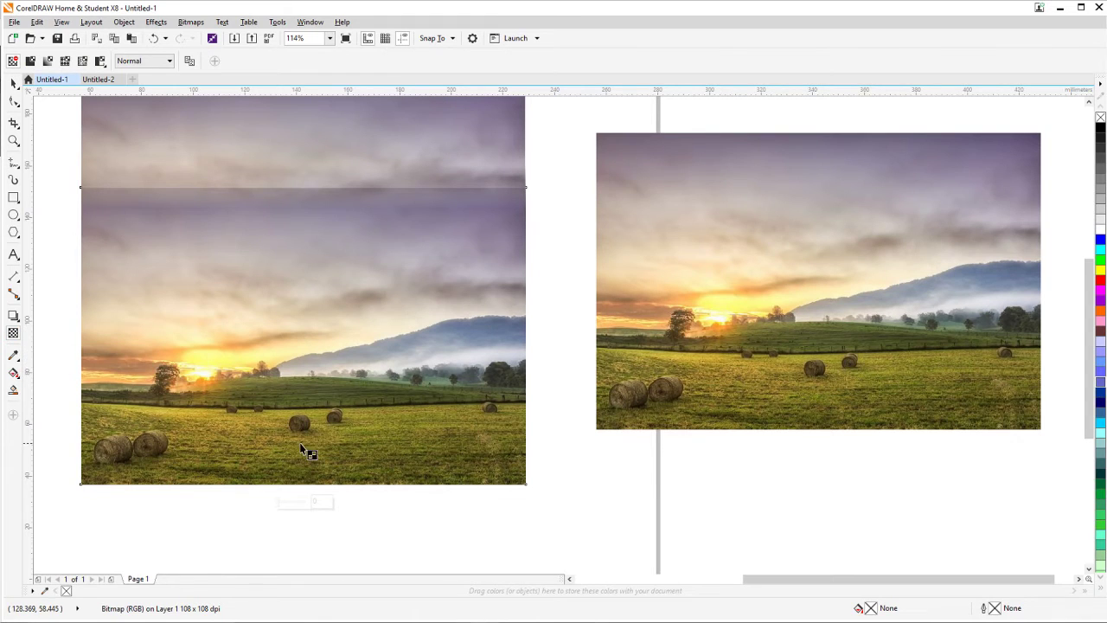
drag(301, 453, 300, 395)
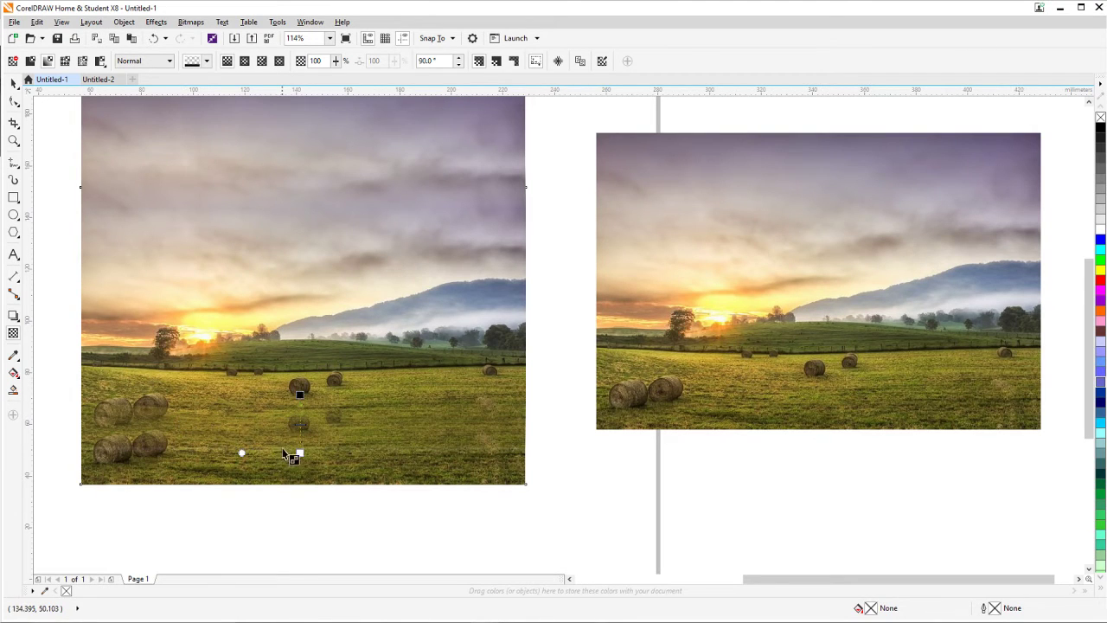
drag(300, 453, 300, 460)
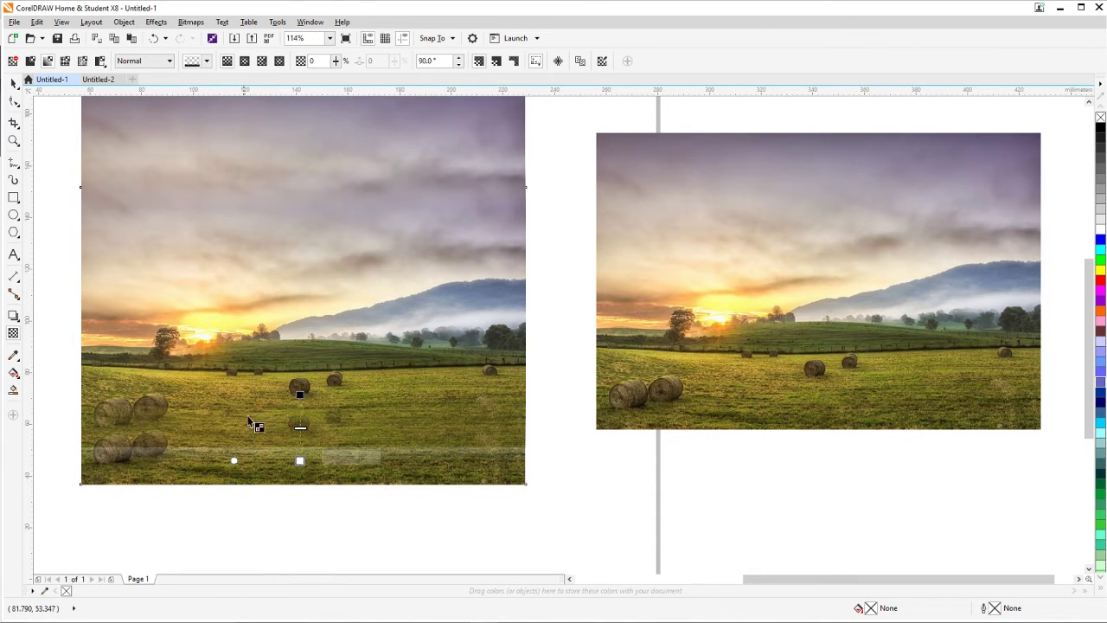
drag(299, 395, 298, 409)
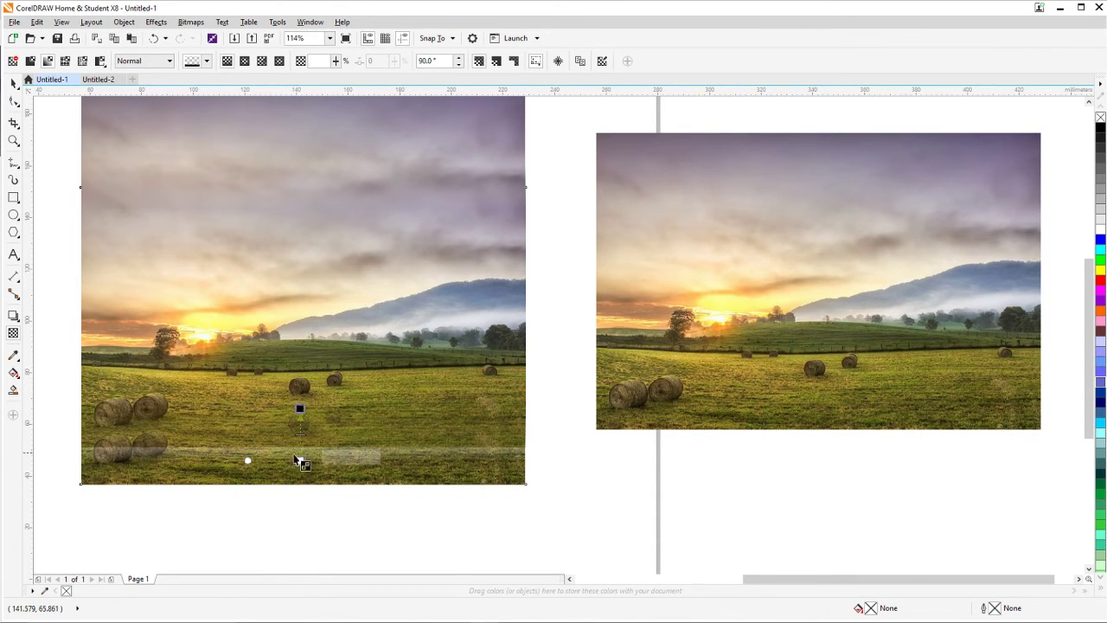
drag(301, 460, 301, 447)
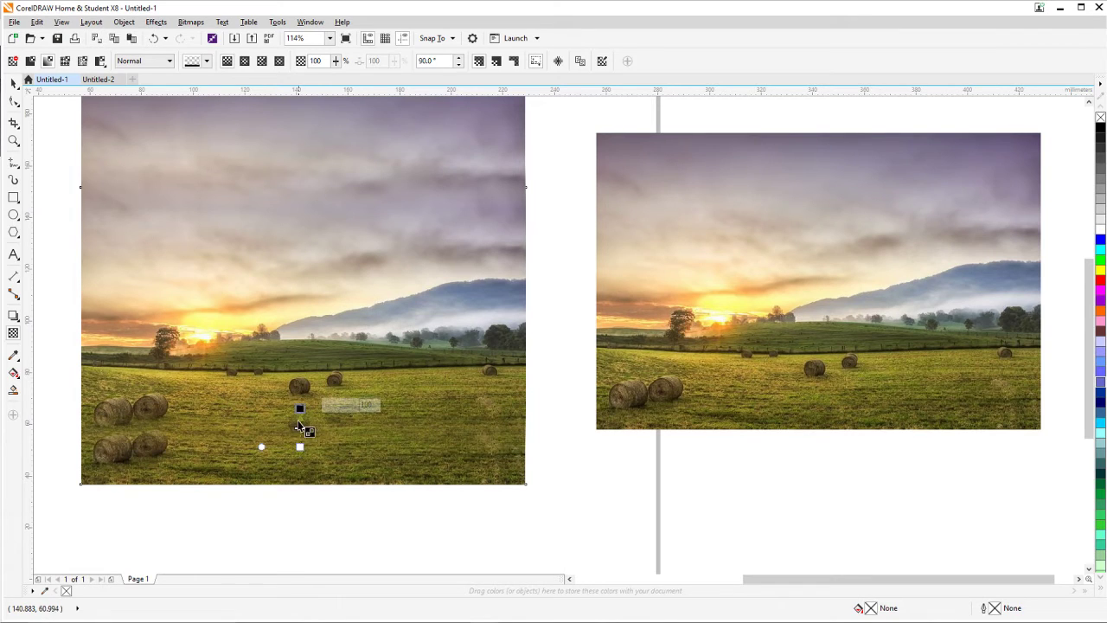
Shorten the lowered copy's fade by bringing its transparent end down into the foreground grass, and deselect the copy.
click(300, 415)
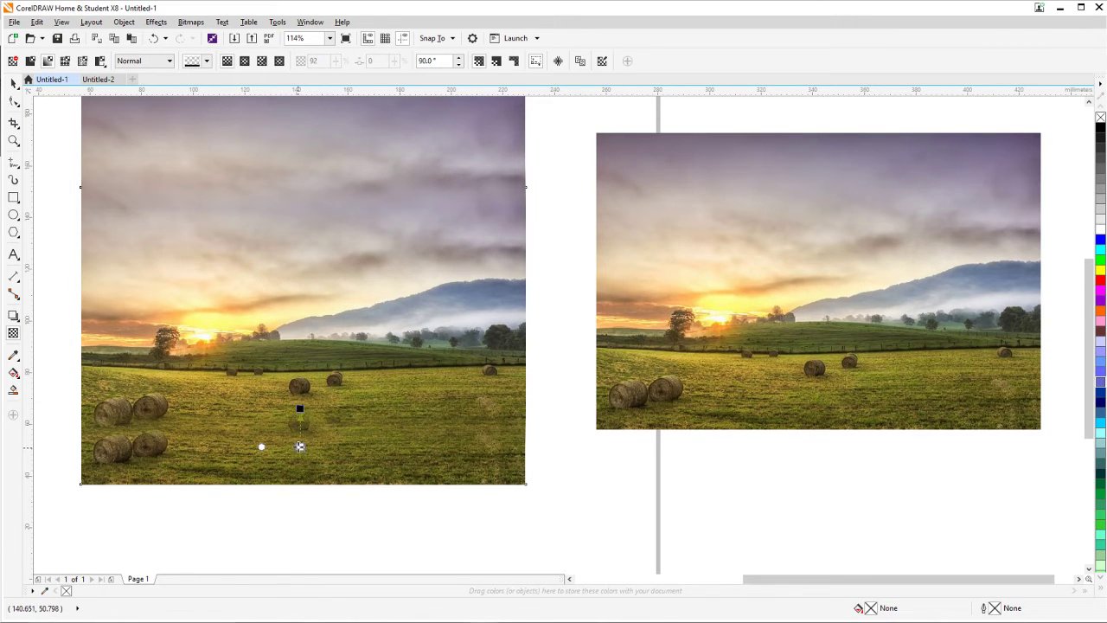
drag(301, 447, 300, 423)
click(301, 443)
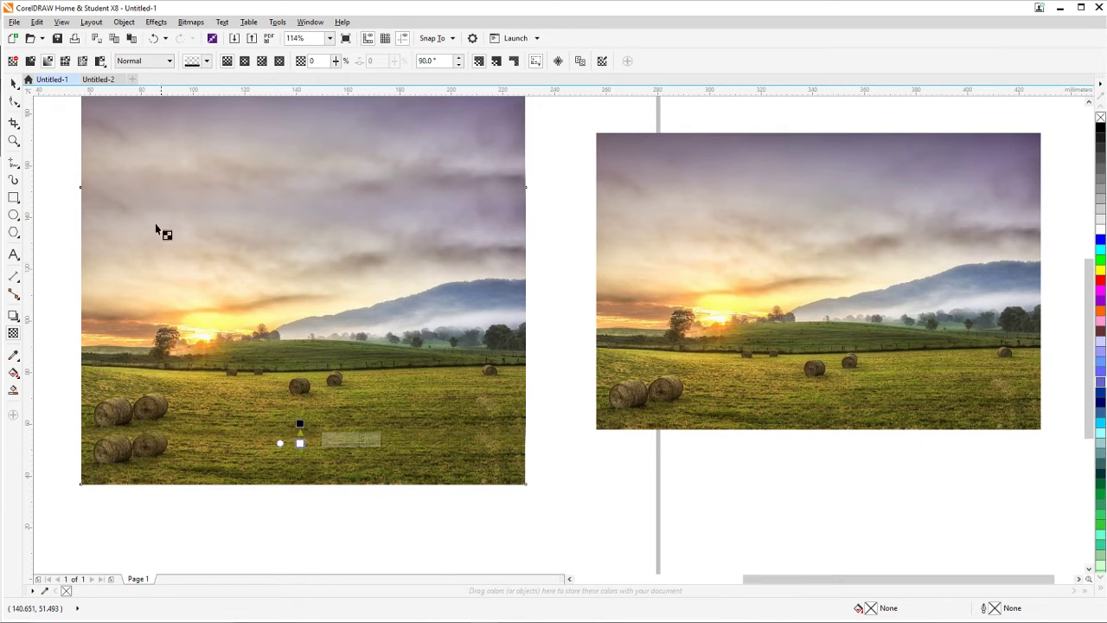
click(14, 83)
click(42, 136)
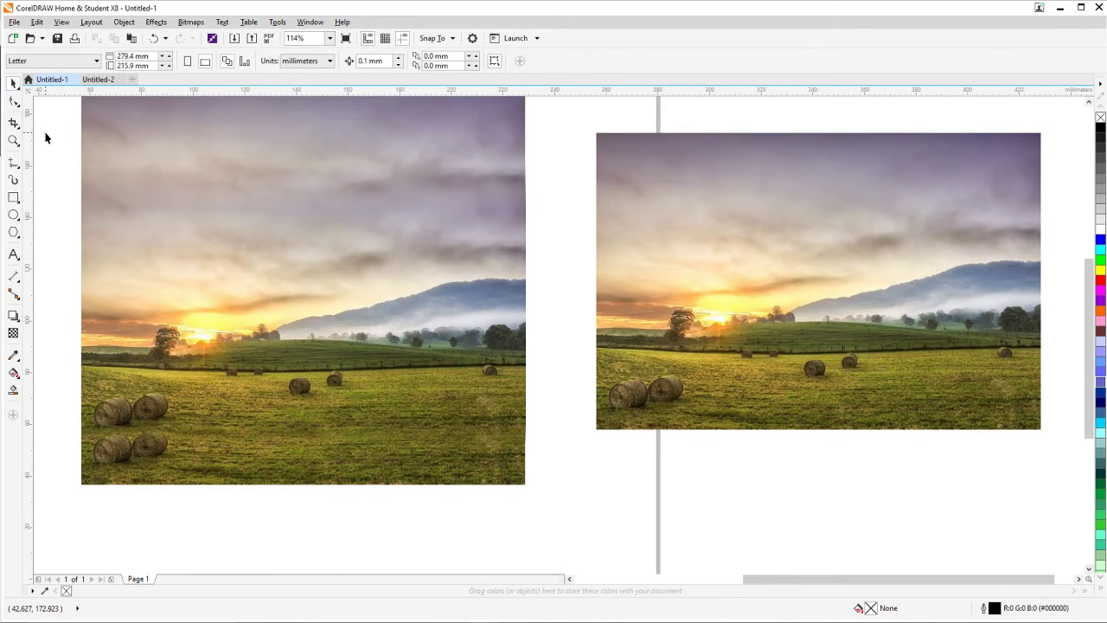
Examine the overlapping photo copies in Simple Wireframe view and return to Enhanced view.
scroll(523, 445, up, 1)
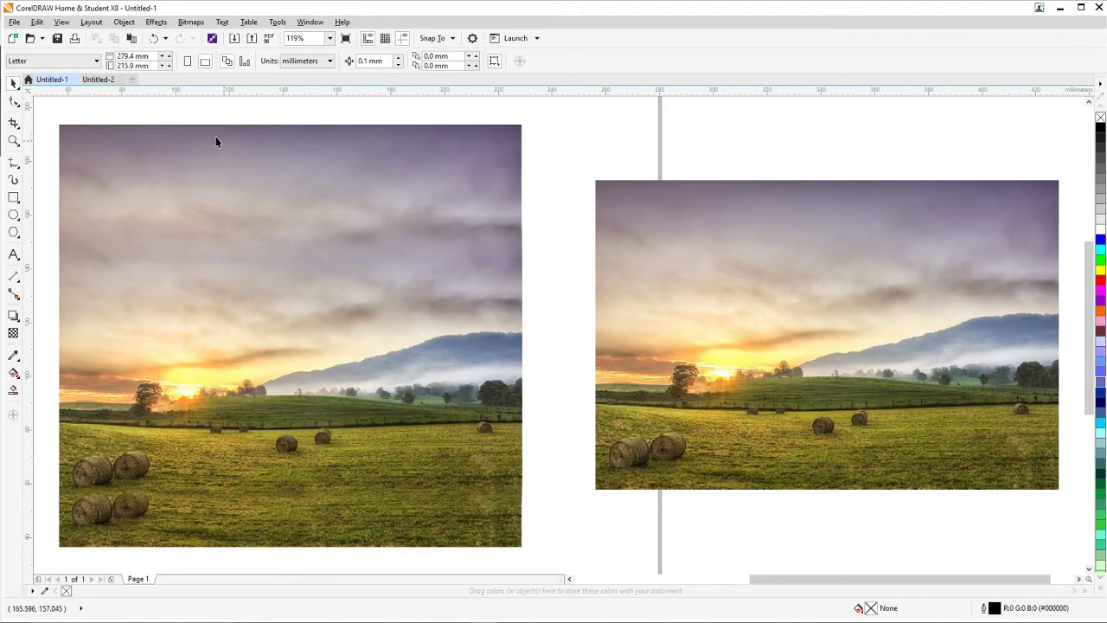
click(62, 21)
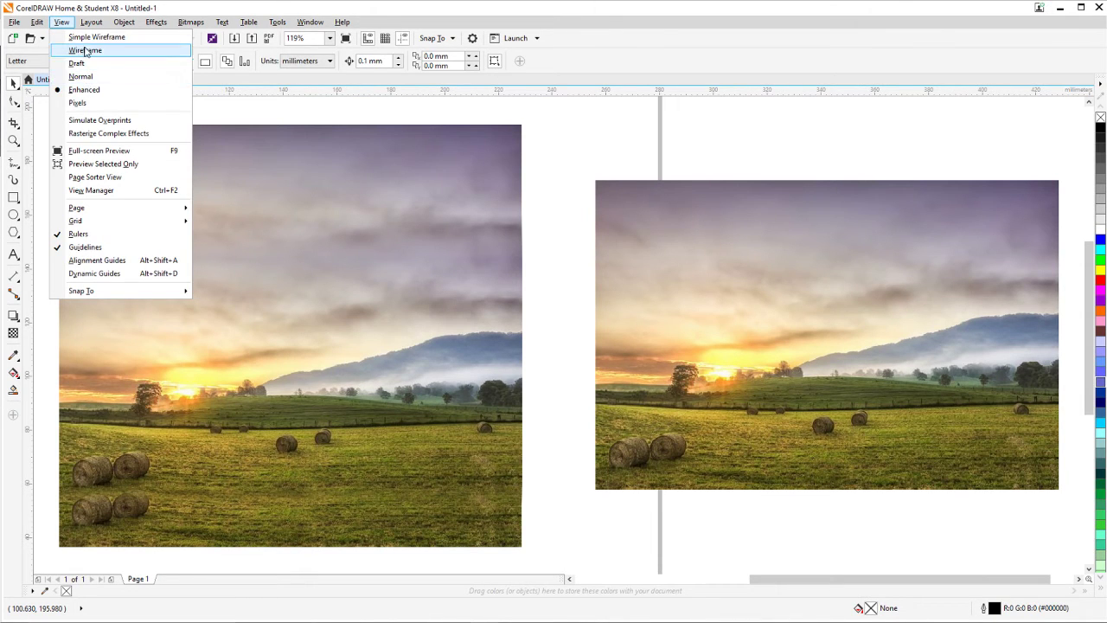
click(82, 38)
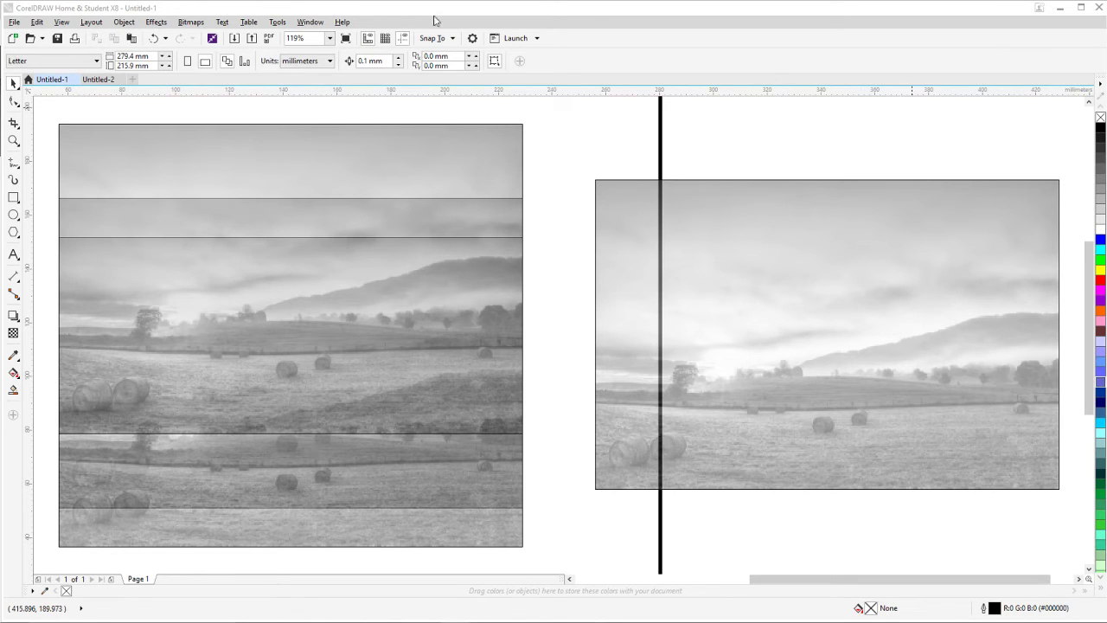
click(66, 23)
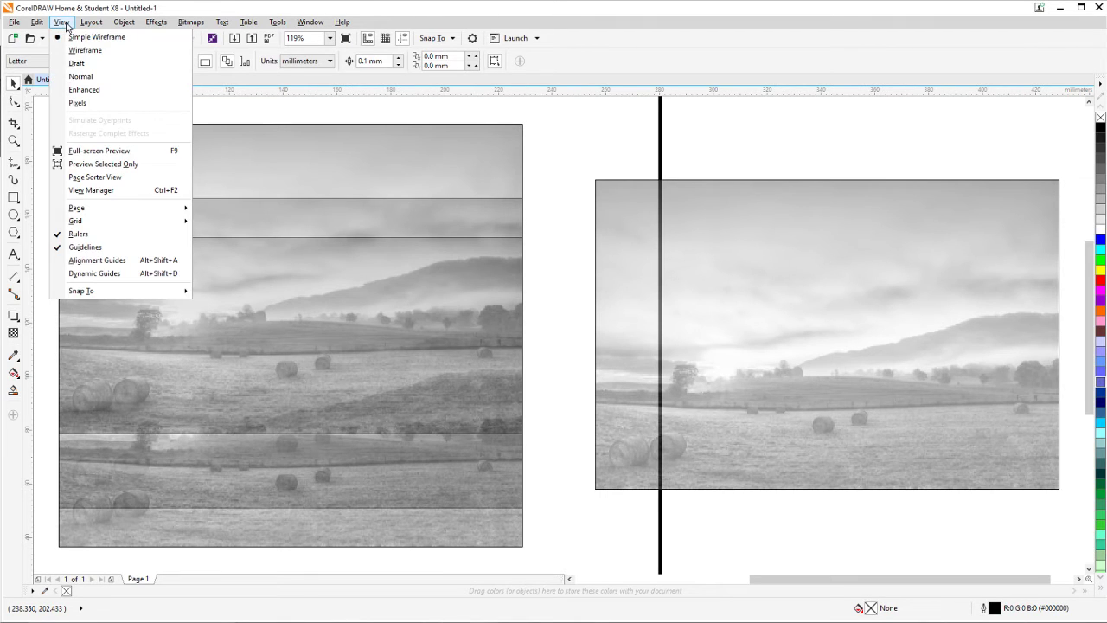
click(95, 92)
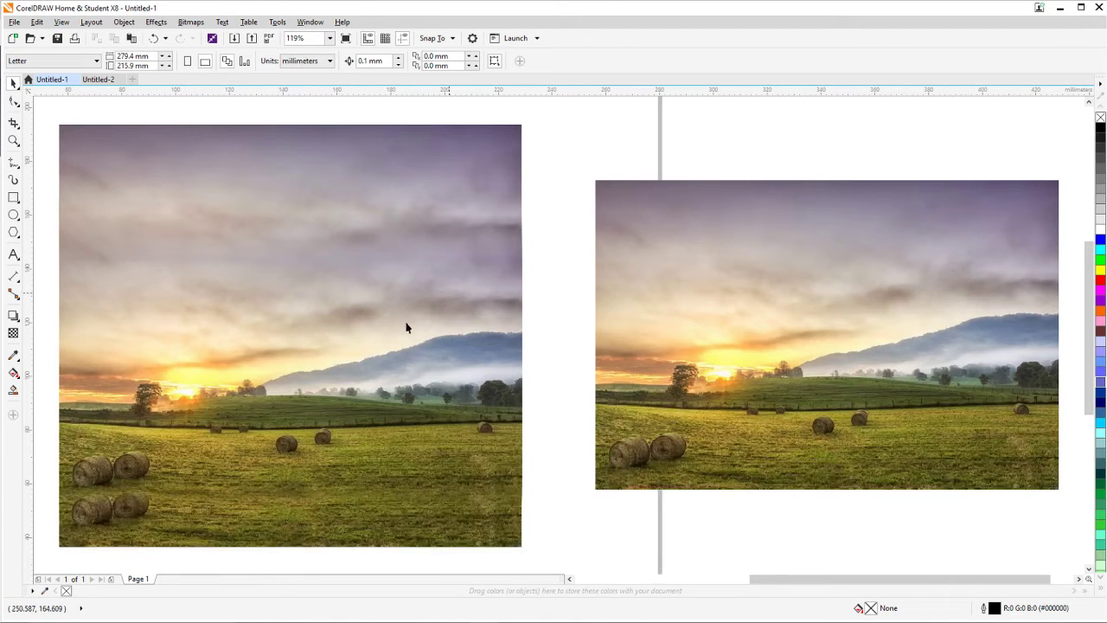
Select the lowest faded copy with the duplicated hay bales and move it horizontally to about X 169.078 mm.
drag(203, 552, 256, 496)
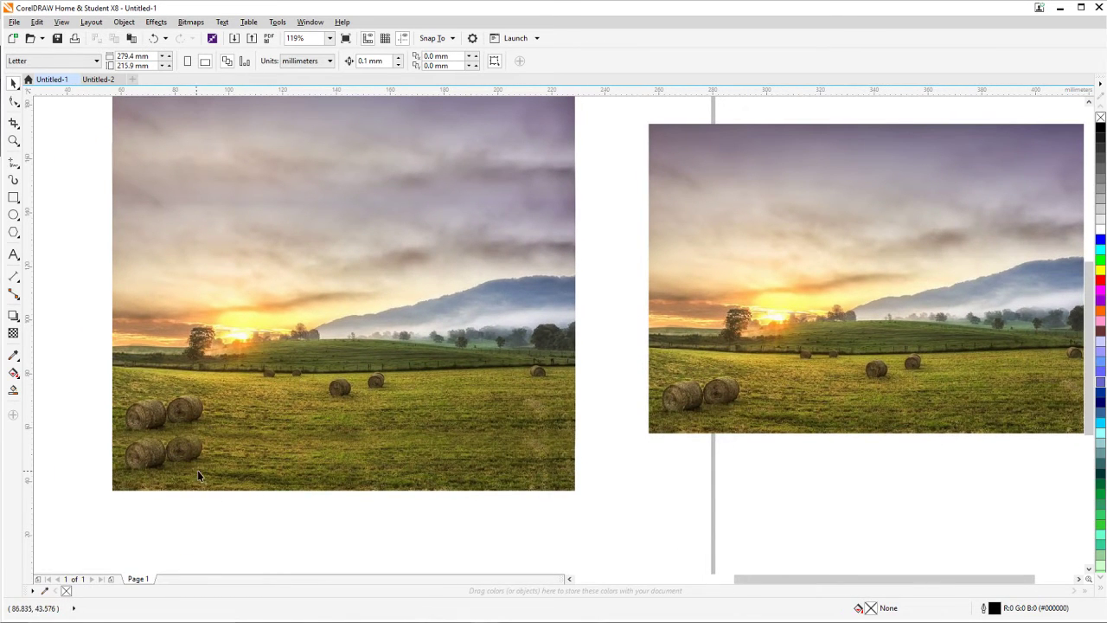
click(176, 452)
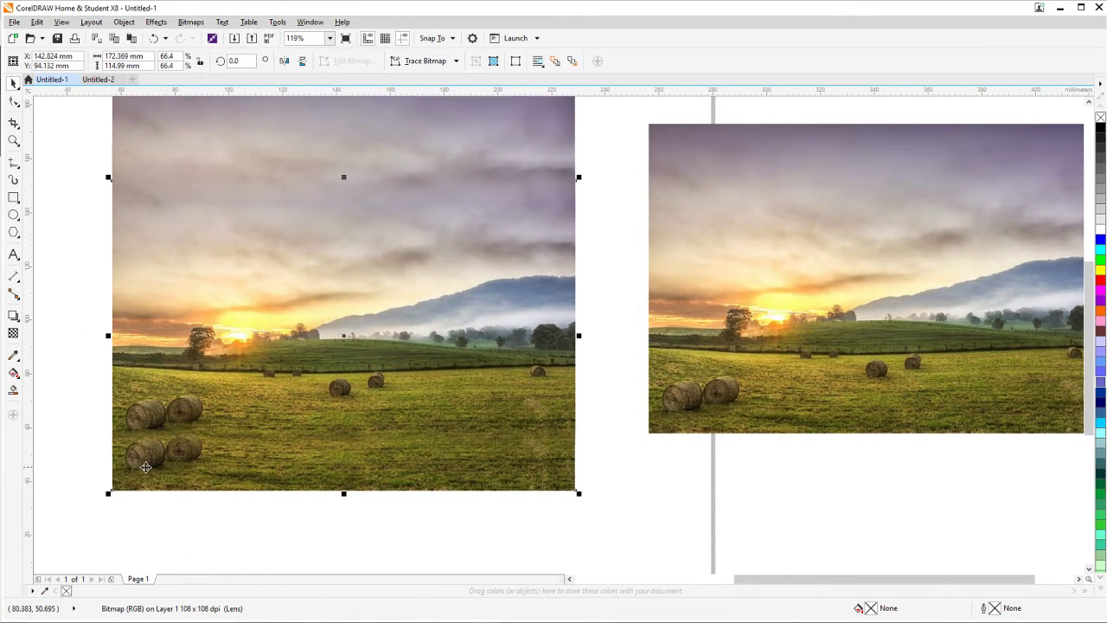
click(151, 476)
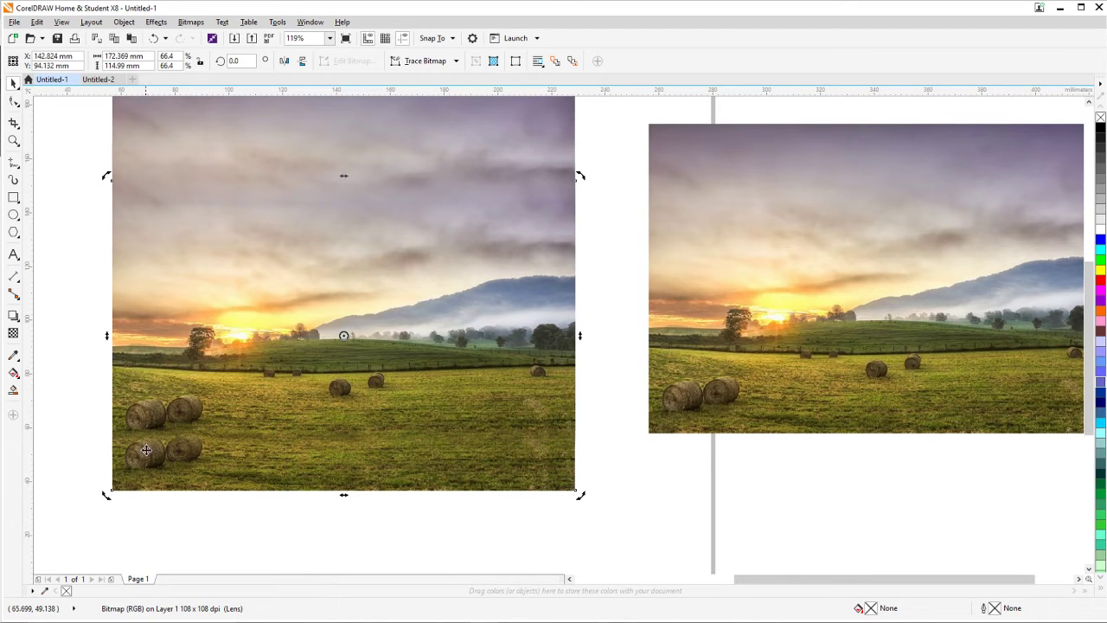
click(284, 475)
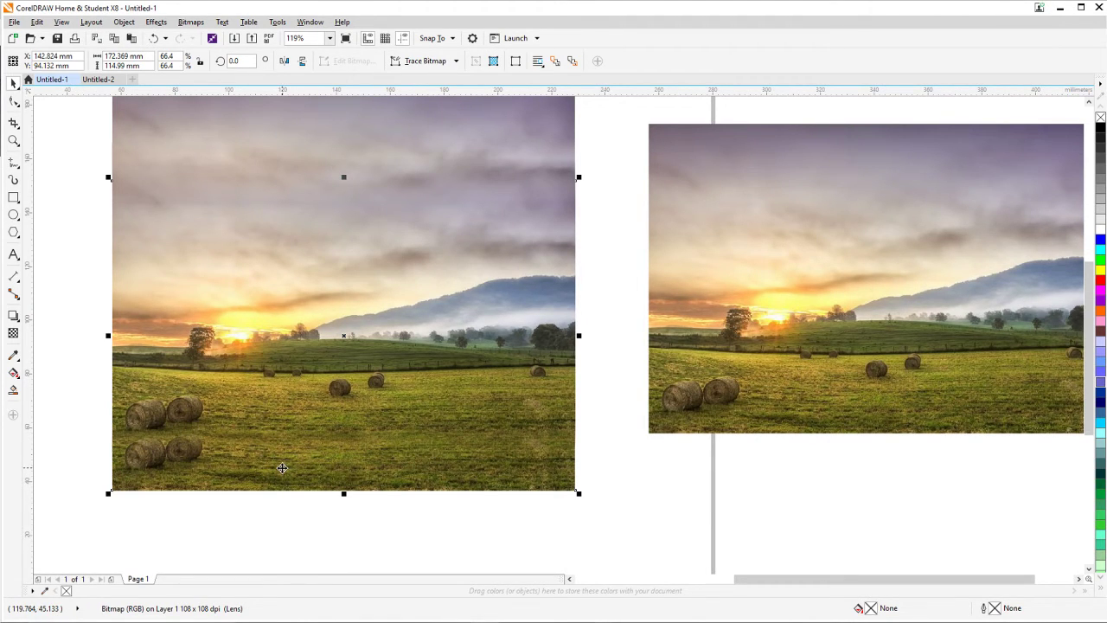
mouse_move(315, 472)
mouse_down()
mouse_move(364, 480)
mouse_move(316, 488)
mouse_up()
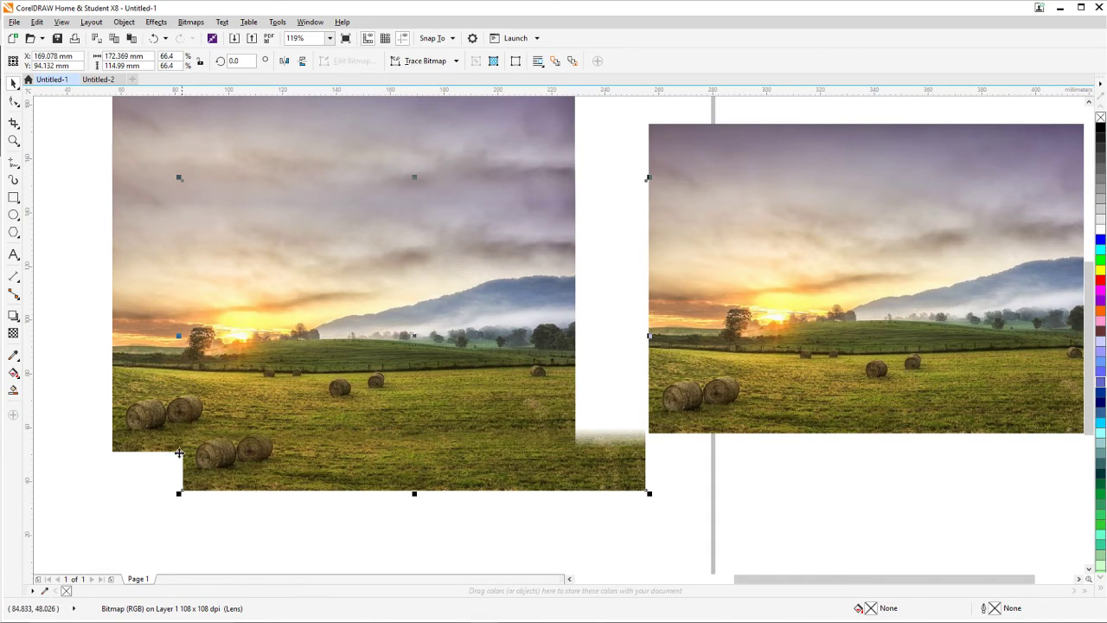
Duplicate the unfaded landscape photo in place and move the copy down and to the left, to about X 43.895 mm, Y 94.303 mm.
click(130, 489)
click(124, 430)
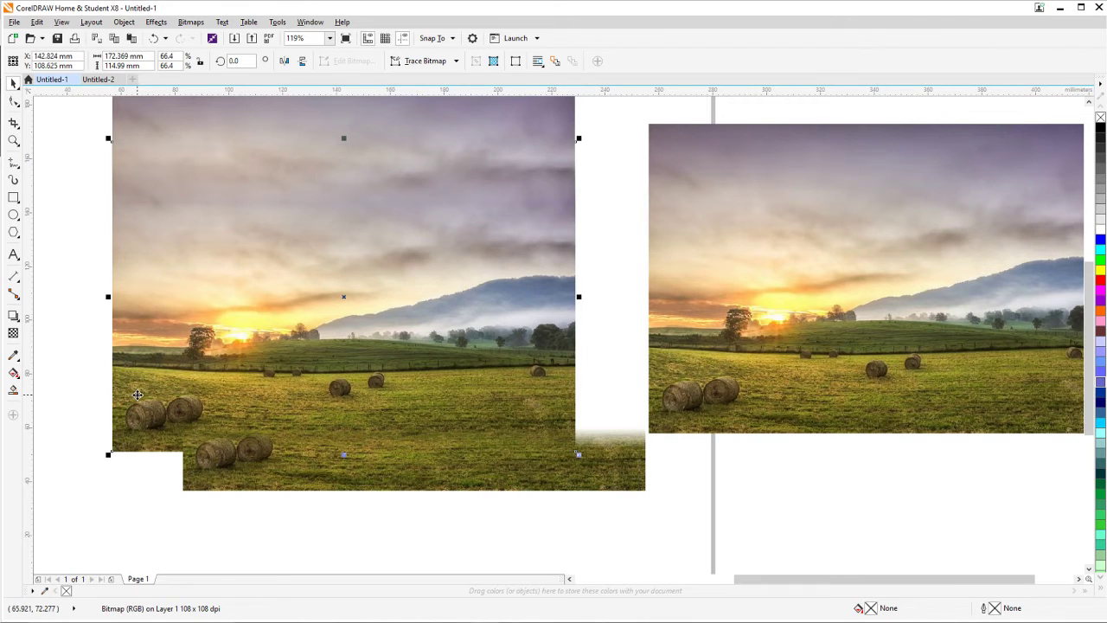
click(36, 22)
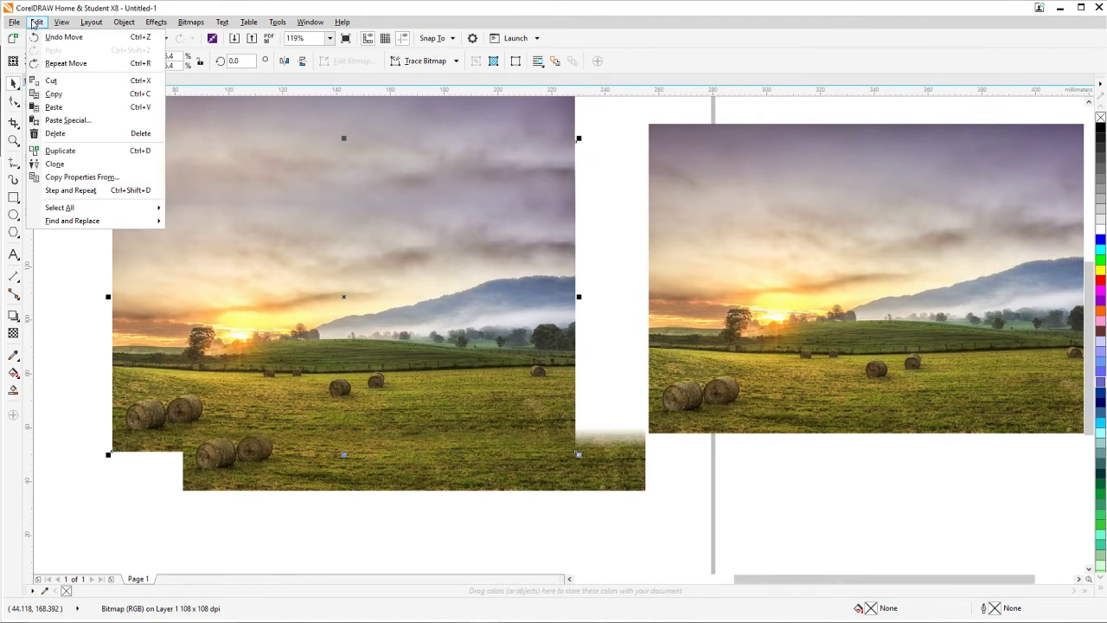
click(73, 153)
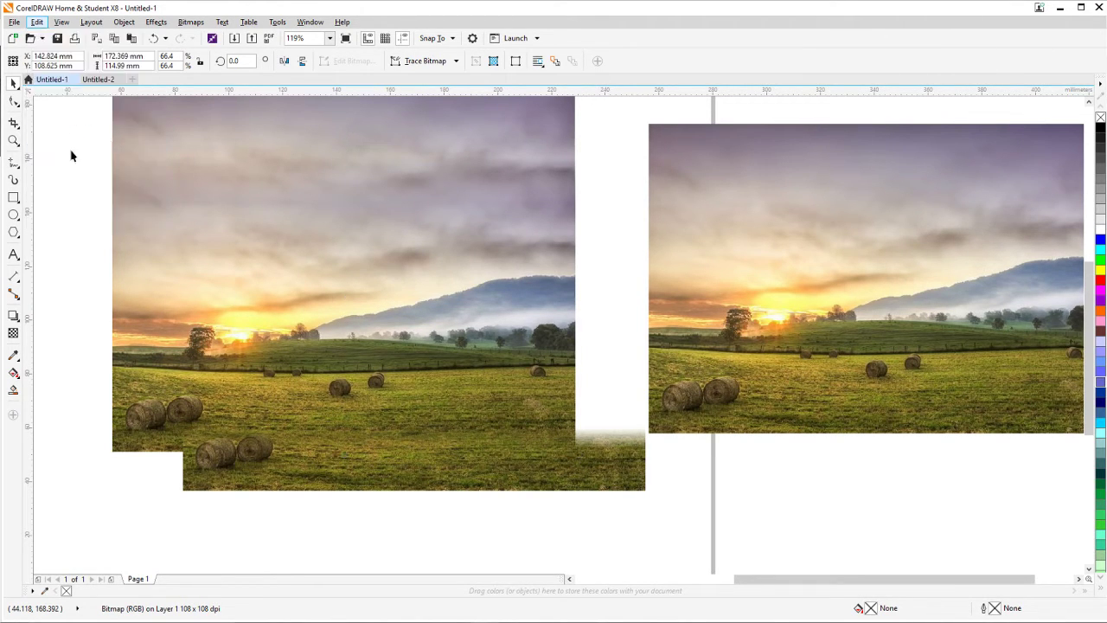
drag(344, 298, 342, 336)
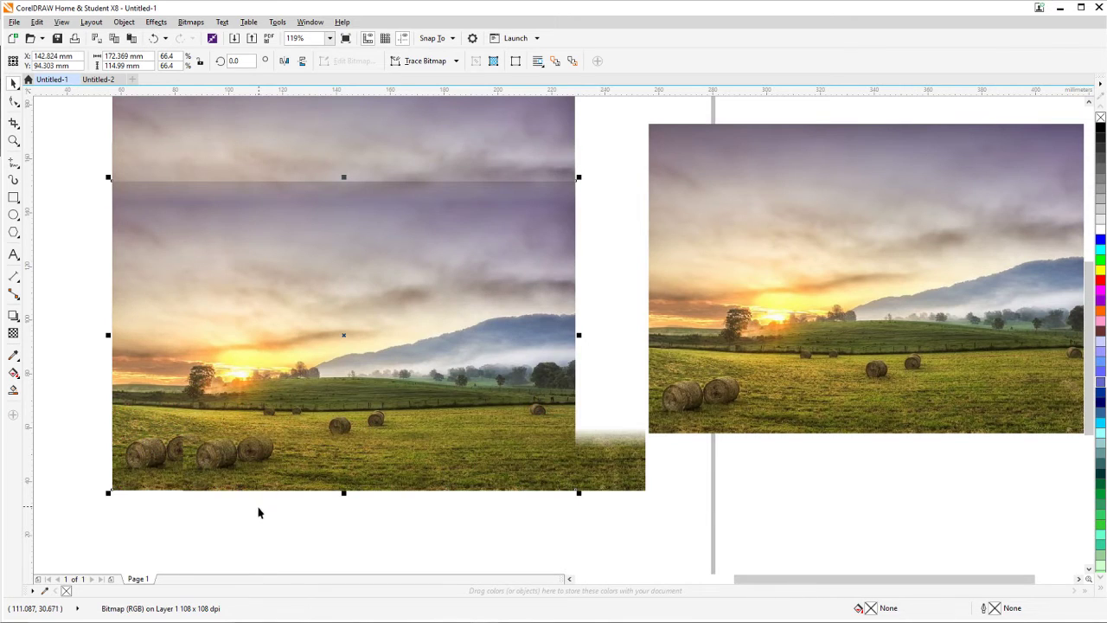
drag(283, 509, 415, 468)
drag(476, 294, 244, 313)
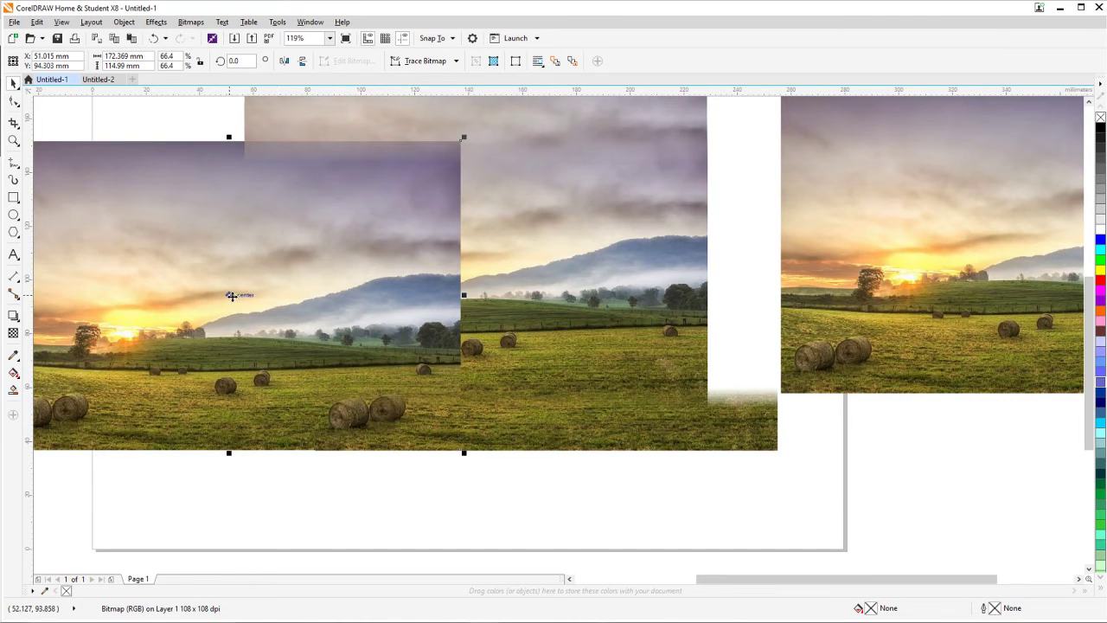
drag(233, 299, 212, 309)
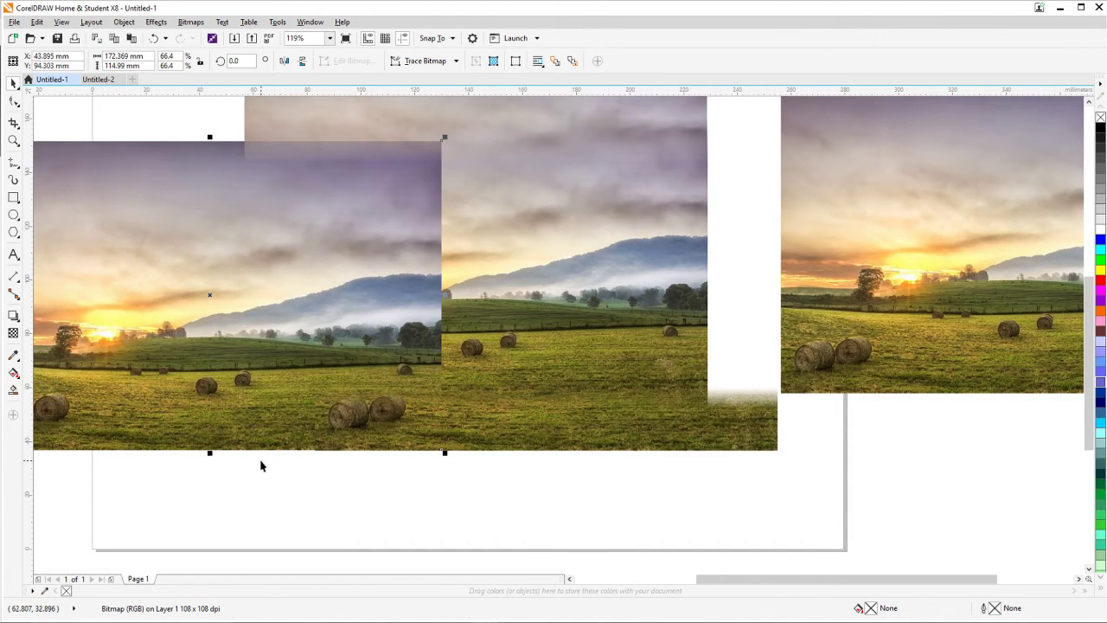
Apply a short 90° linear transparency to the left copy, keeping only its lower grass strip and fading out everything above.
click(14, 334)
drag(253, 412, 253, 389)
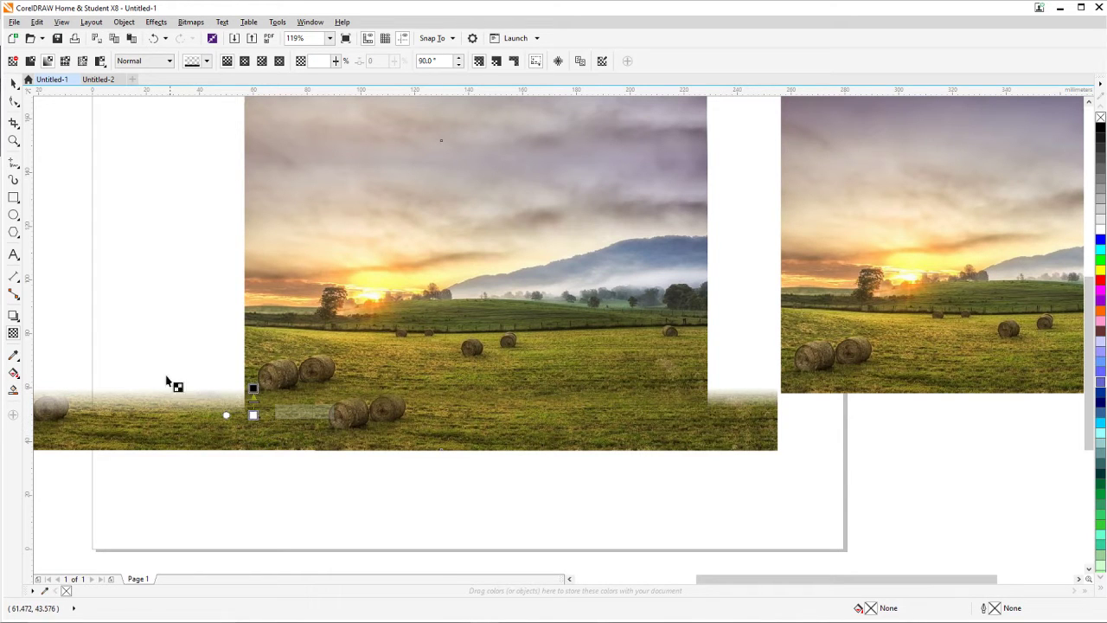
click(13, 82)
click(125, 248)
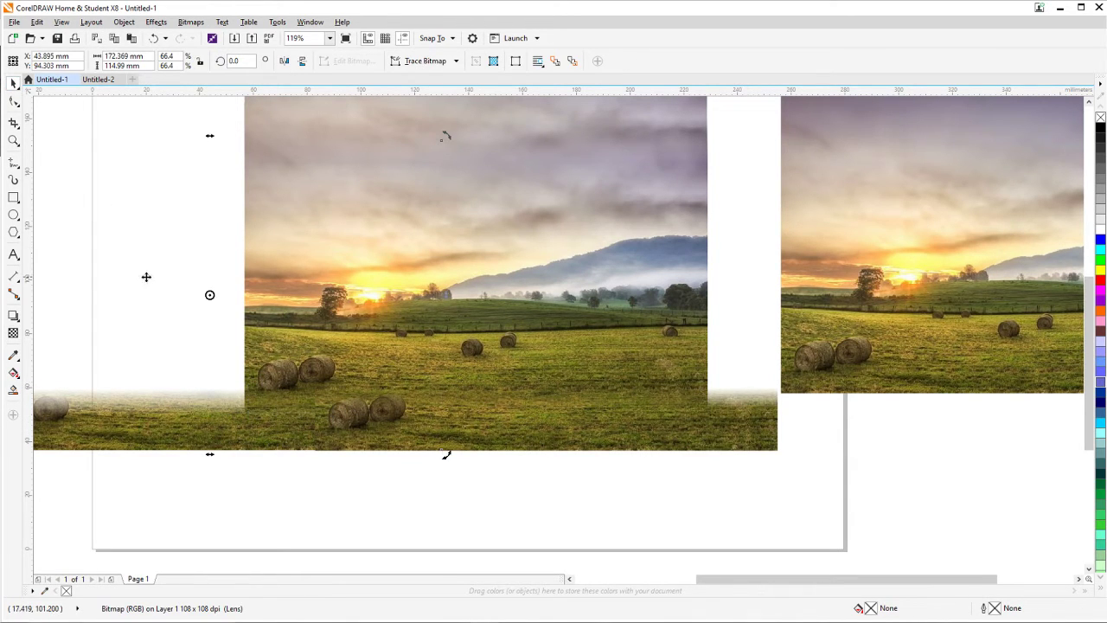
With the Shape tool, trim the left copy's overhanging left side back to the main photo's left edge.
drag(147, 277, 242, 261)
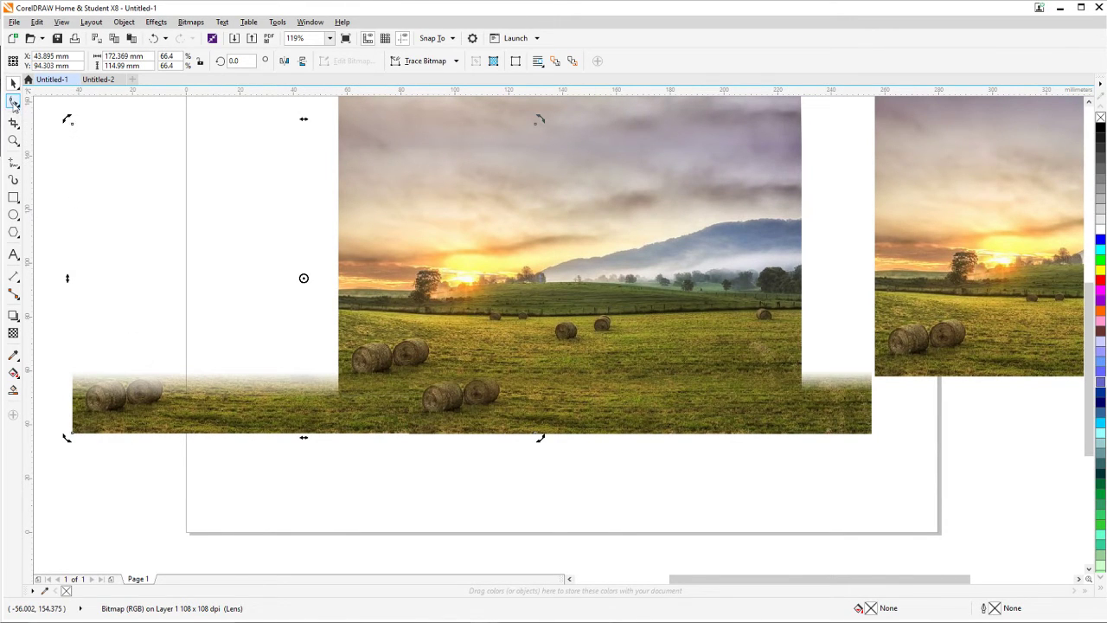
click(14, 102)
drag(56, 107, 343, 452)
Trim the right copy's overhang by moving its two right nodes to the main photo's right edge, and deselect it.
click(826, 431)
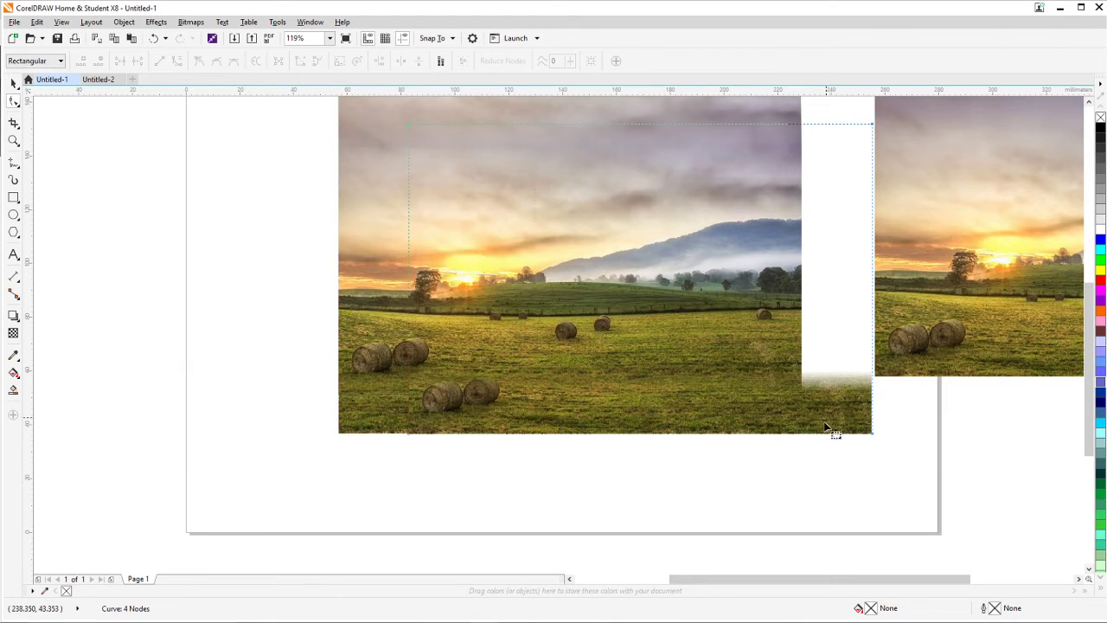
drag(781, 479, 896, 111)
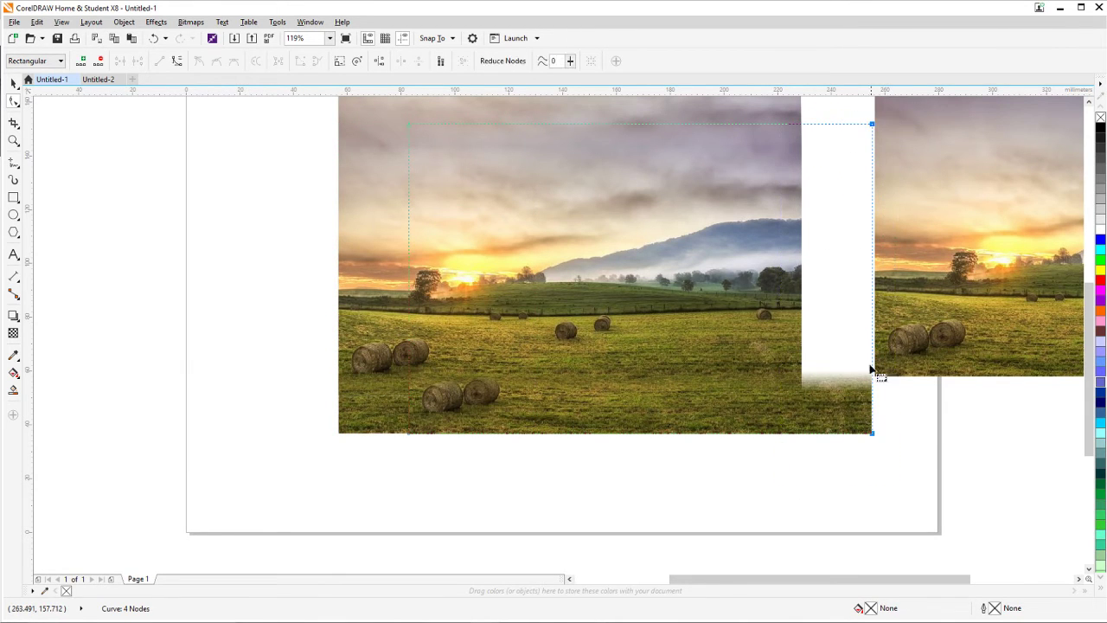
drag(876, 435, 801, 438)
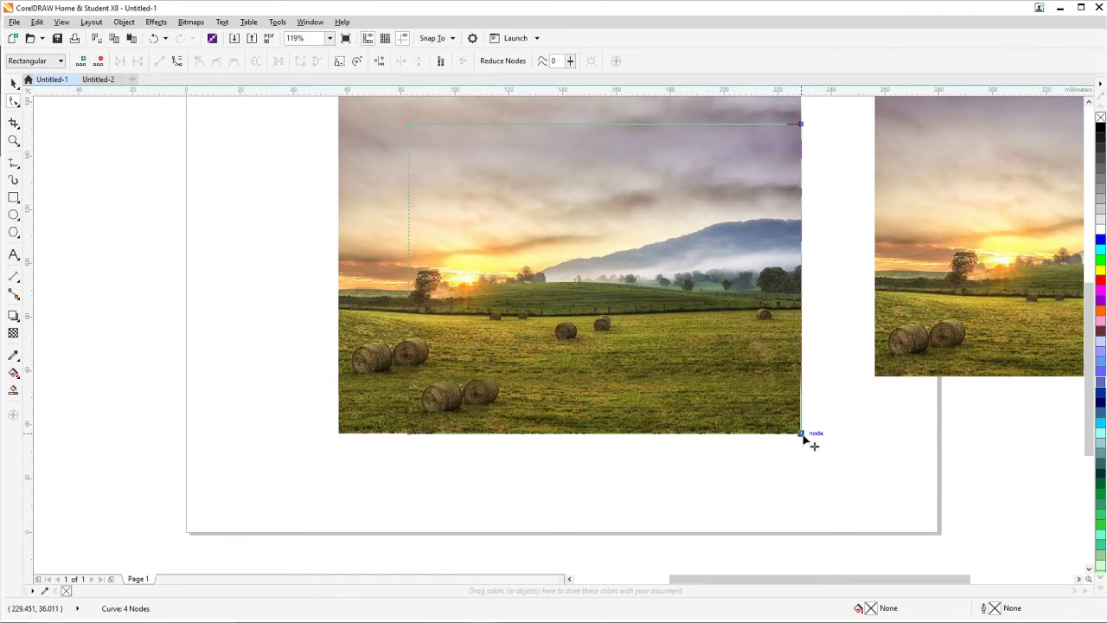
click(13, 82)
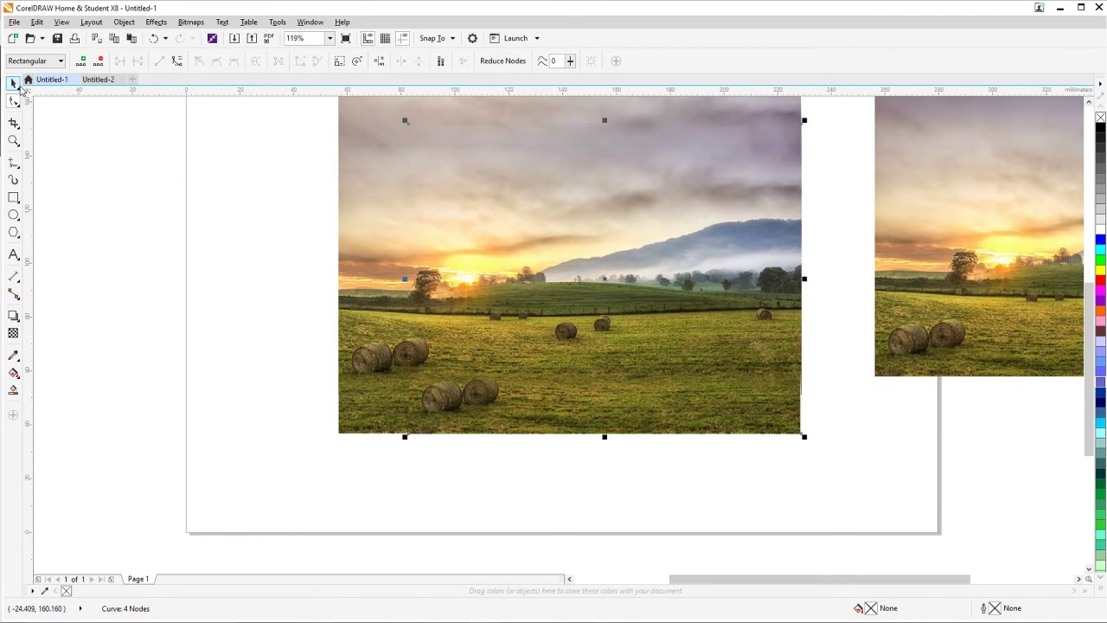
click(103, 189)
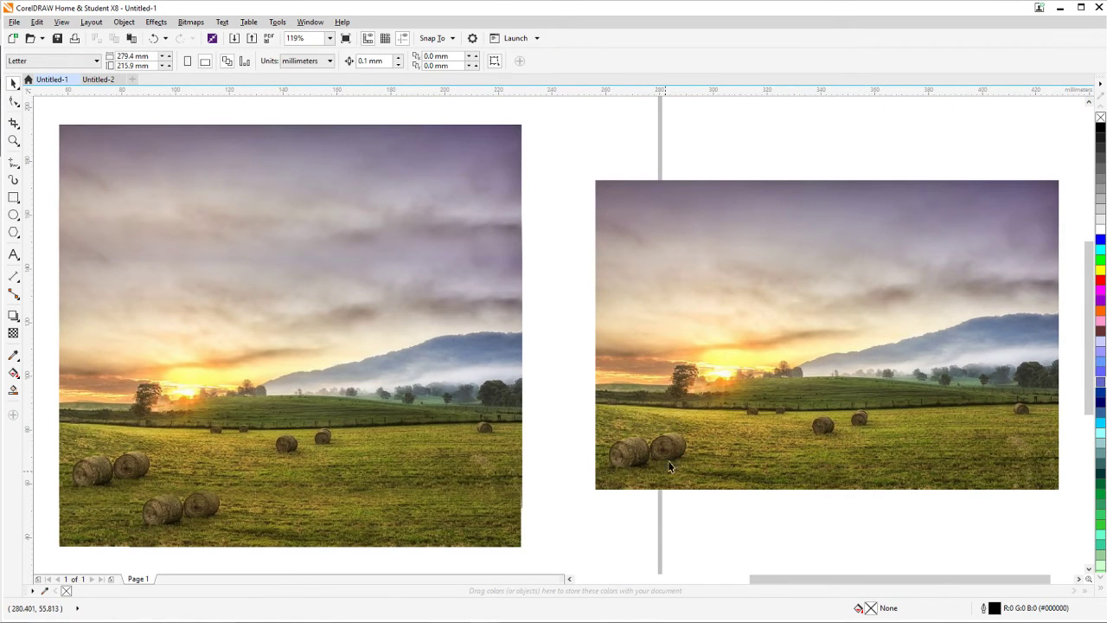
click(682, 423)
click(419, 357)
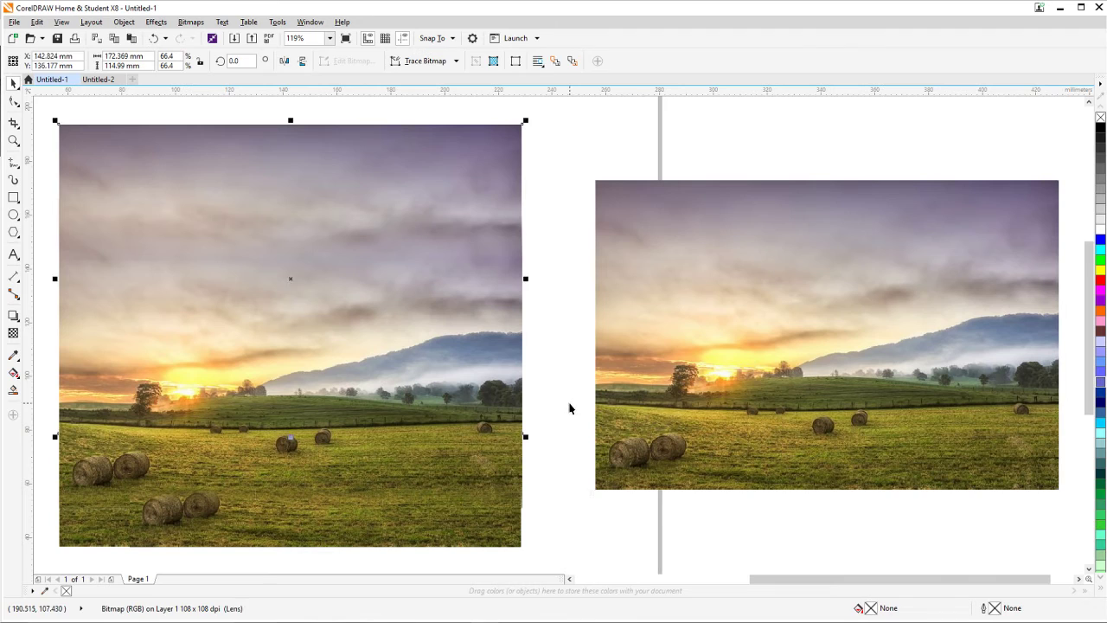
click(578, 532)
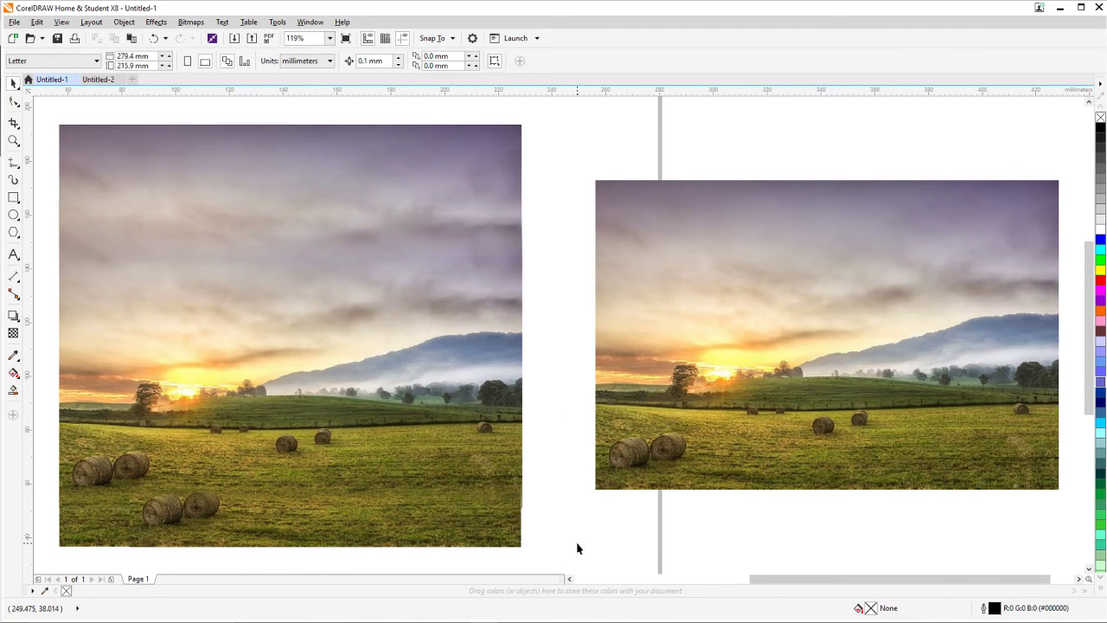
drag(578, 548, 605, 511)
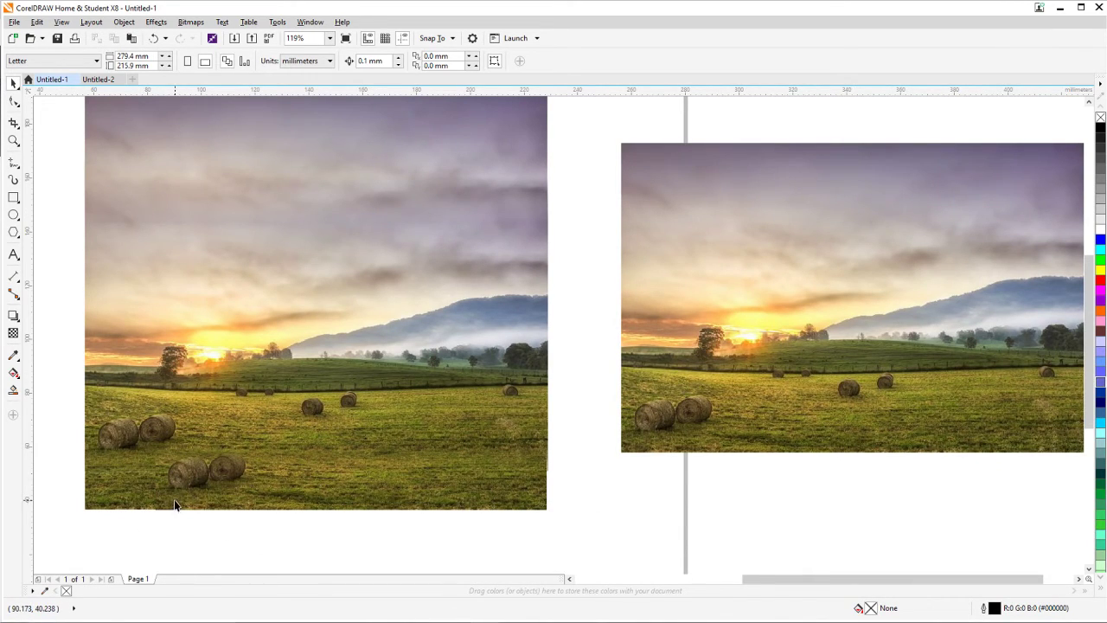
Examine the extended landscape's foreground blend up close and check its lower edges and overlapping photo layers.
scroll(173, 506, up, 5)
scroll(166, 460, down, 3)
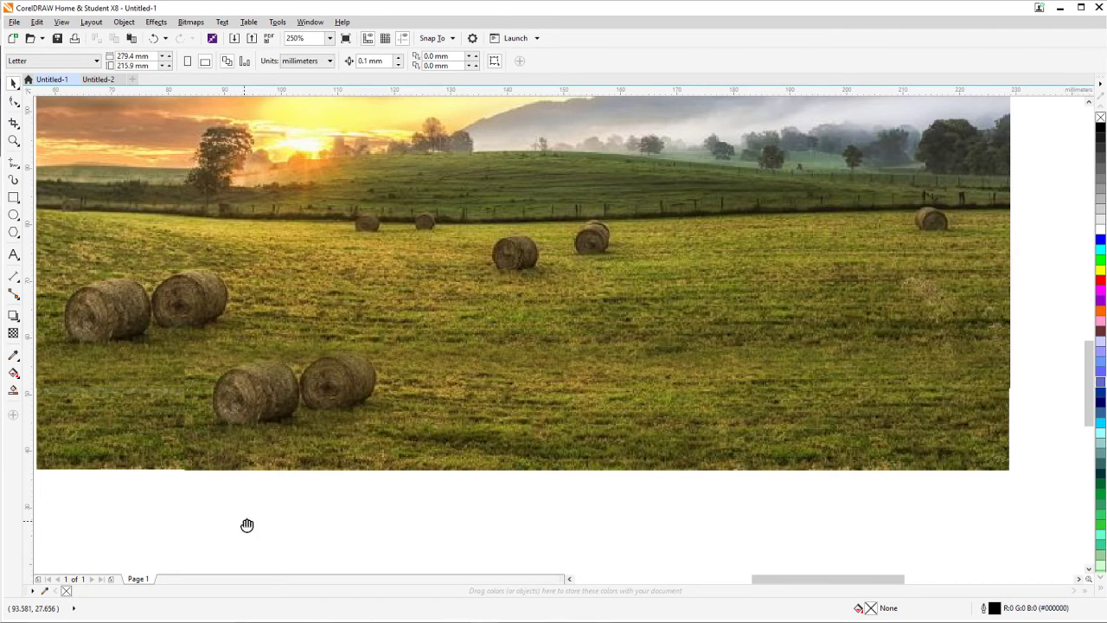
drag(246, 525, 225, 519)
scroll(221, 519, down, 2)
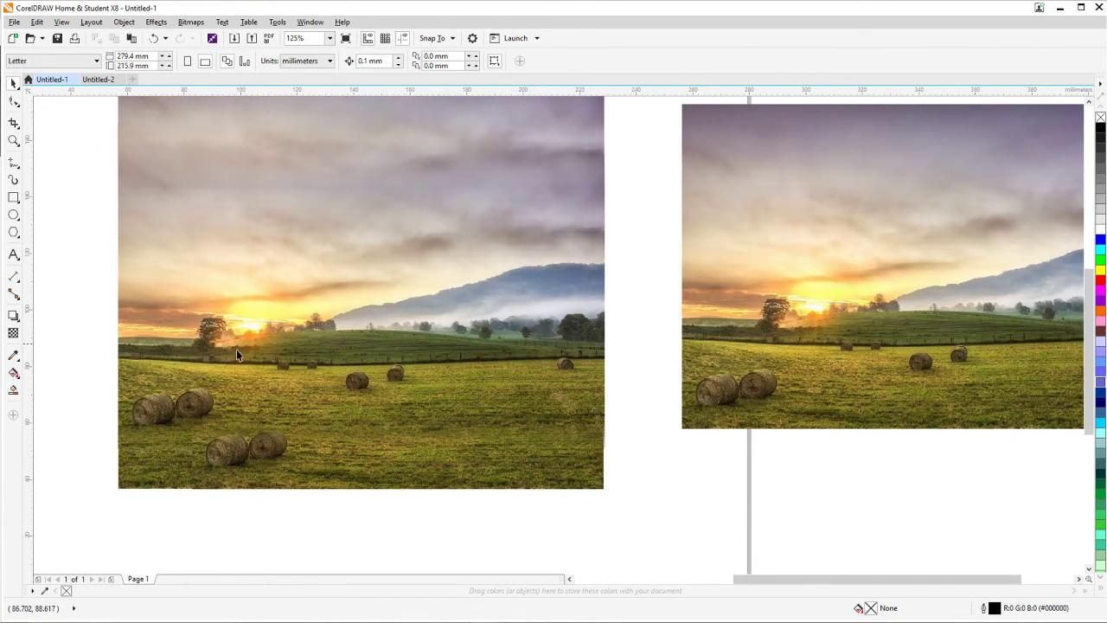
click(193, 323)
drag(219, 542, 297, 493)
scroll(246, 549, down, 1)
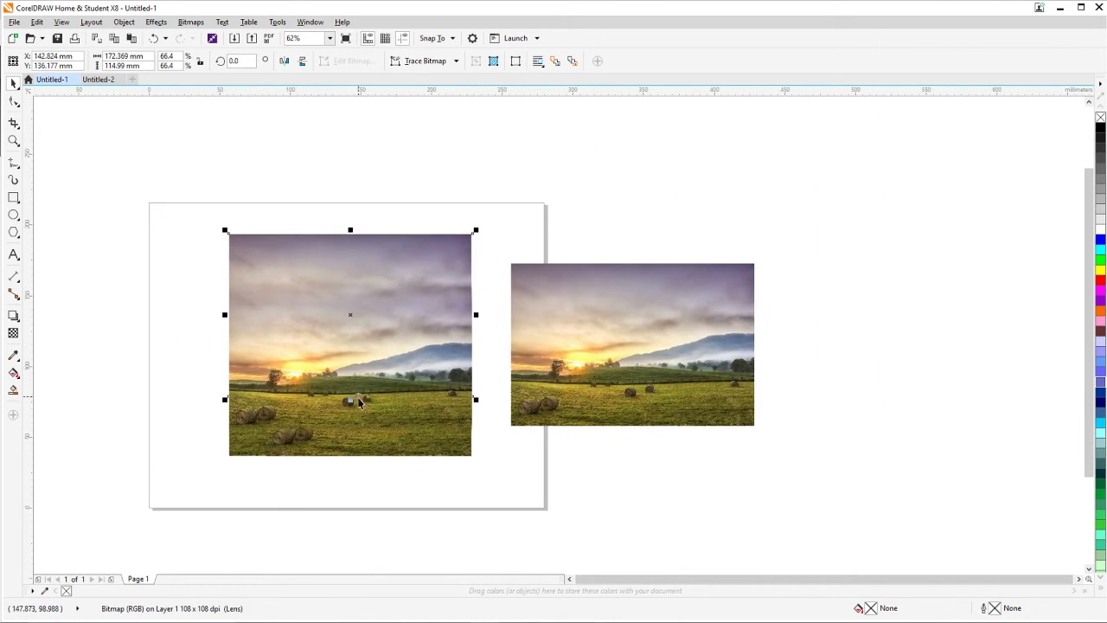
click(314, 412)
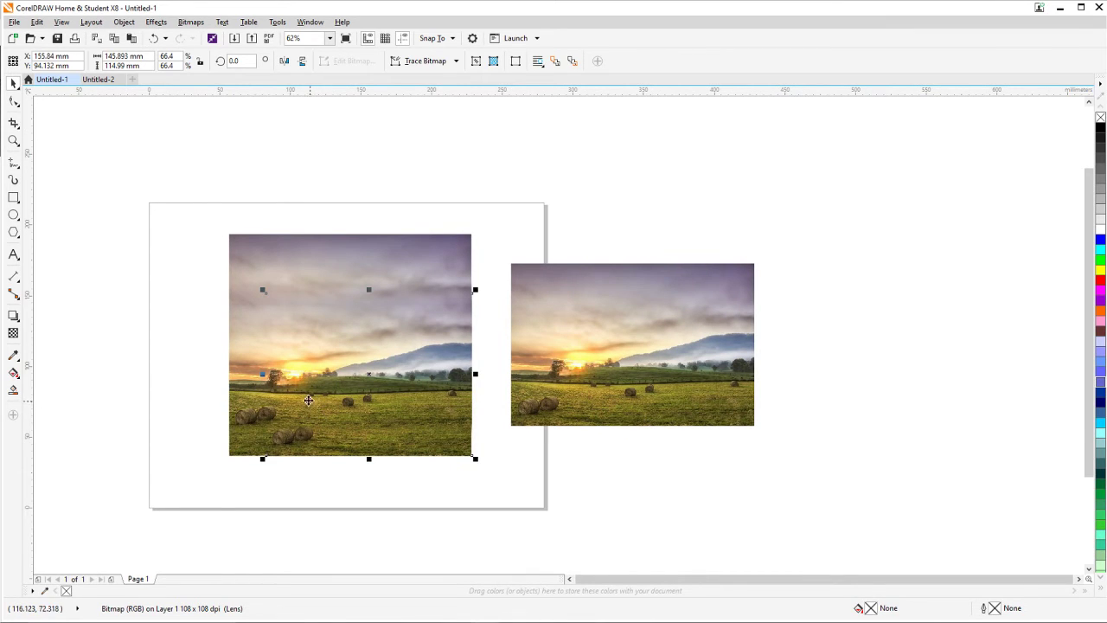
Duplicate the unfaded landscape photo and place the copy beside the composite's left edge, at about X -32.33 mm, Y 90.067 mm.
click(521, 369)
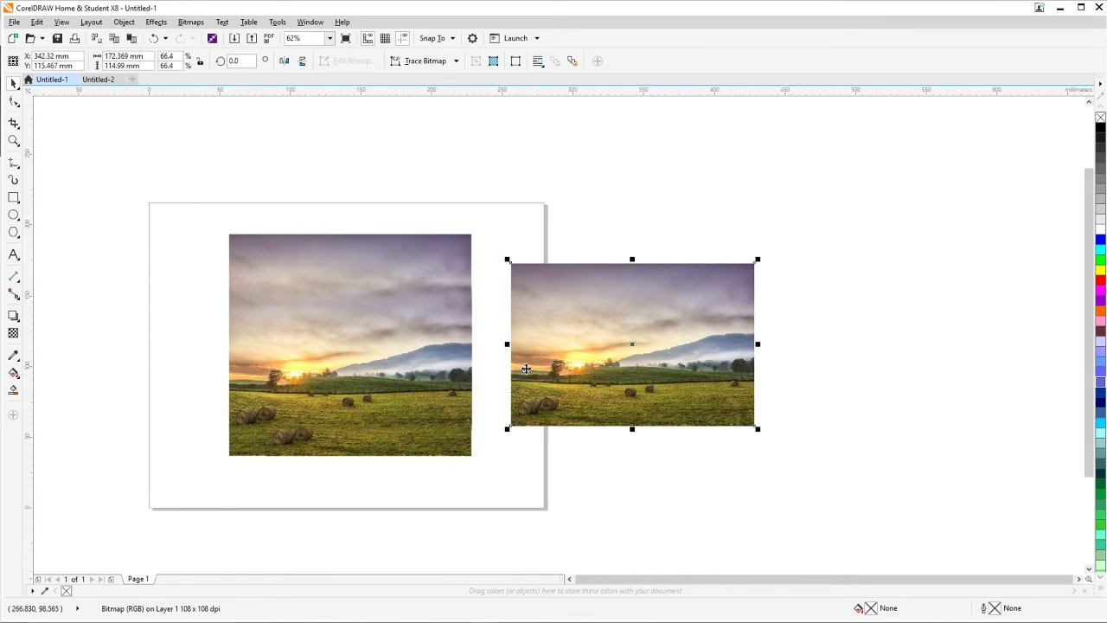
drag(544, 368, 55, 408)
right_click(55, 408)
drag(292, 494, 507, 494)
drag(415, 442, 371, 442)
scroll(363, 445, up, 2)
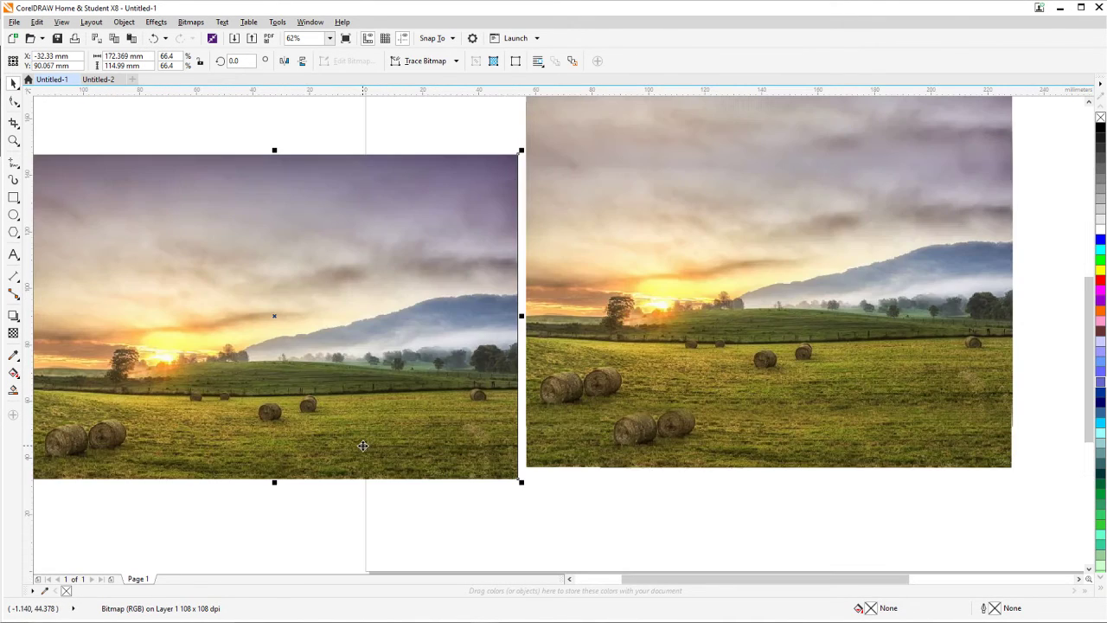
drag(304, 489, 369, 443)
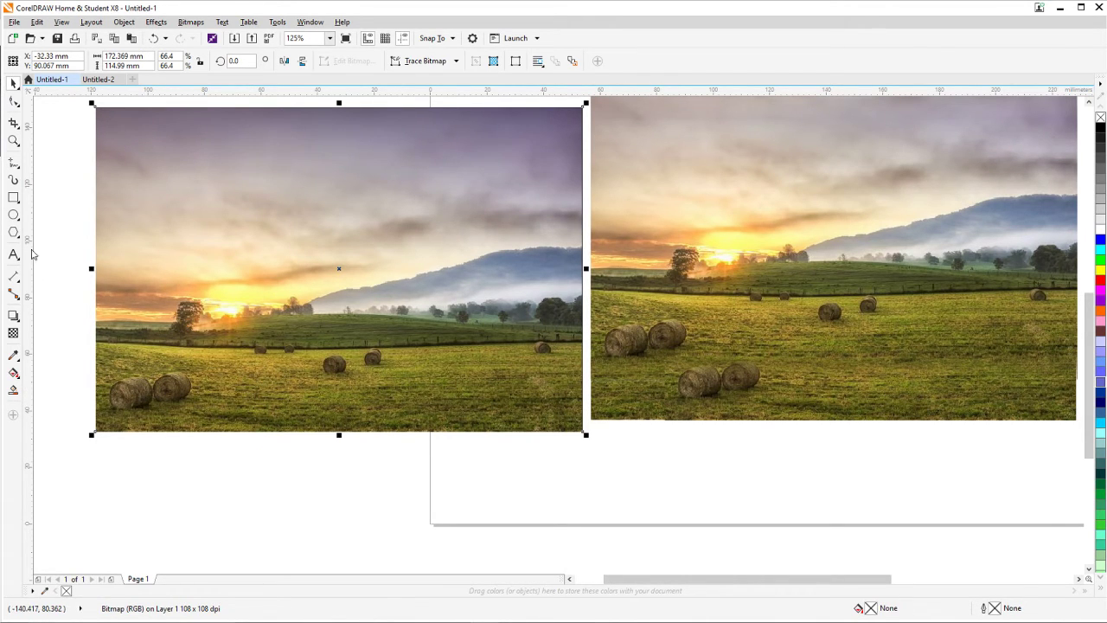
Crop the new photo copy to a plain grass patch of about 20.32 × 16.298 mm below its hay bales.
click(13, 123)
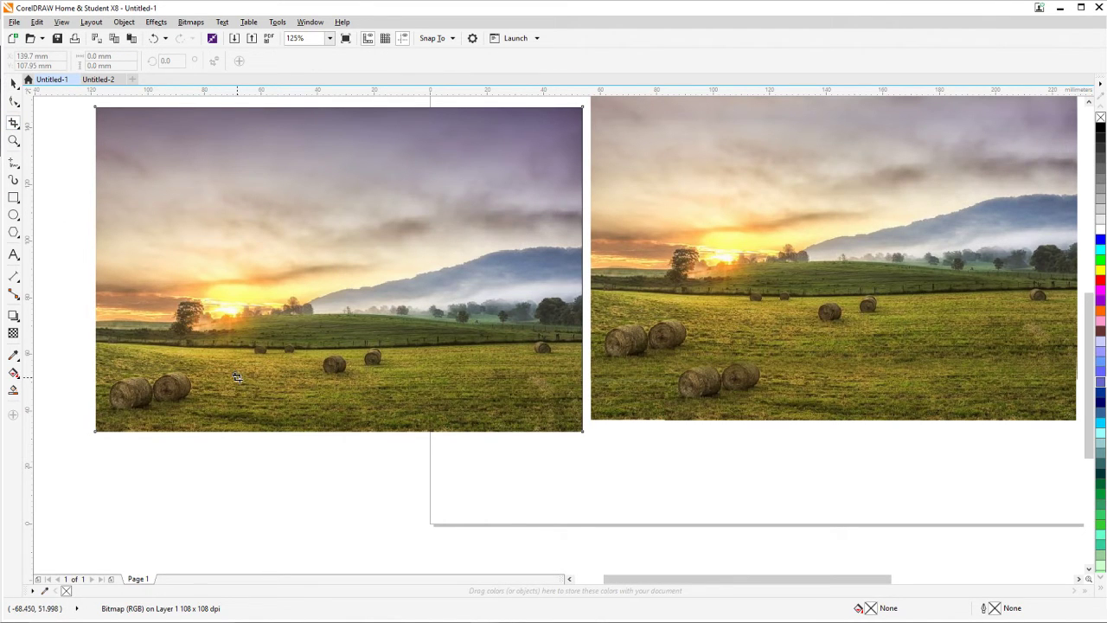
drag(259, 380, 317, 424)
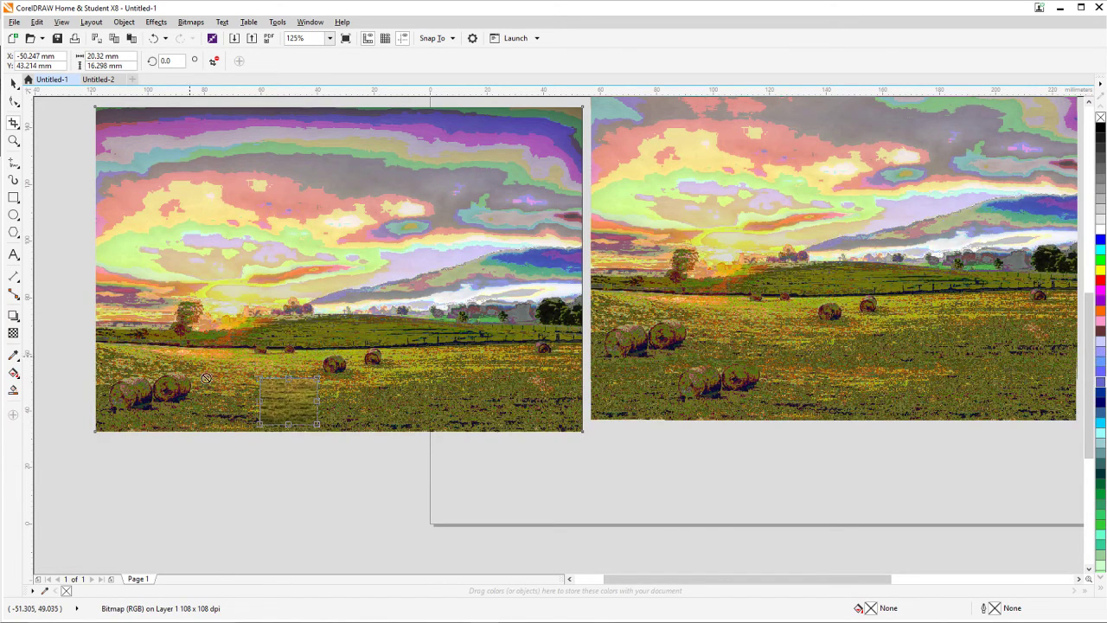
key(Return)
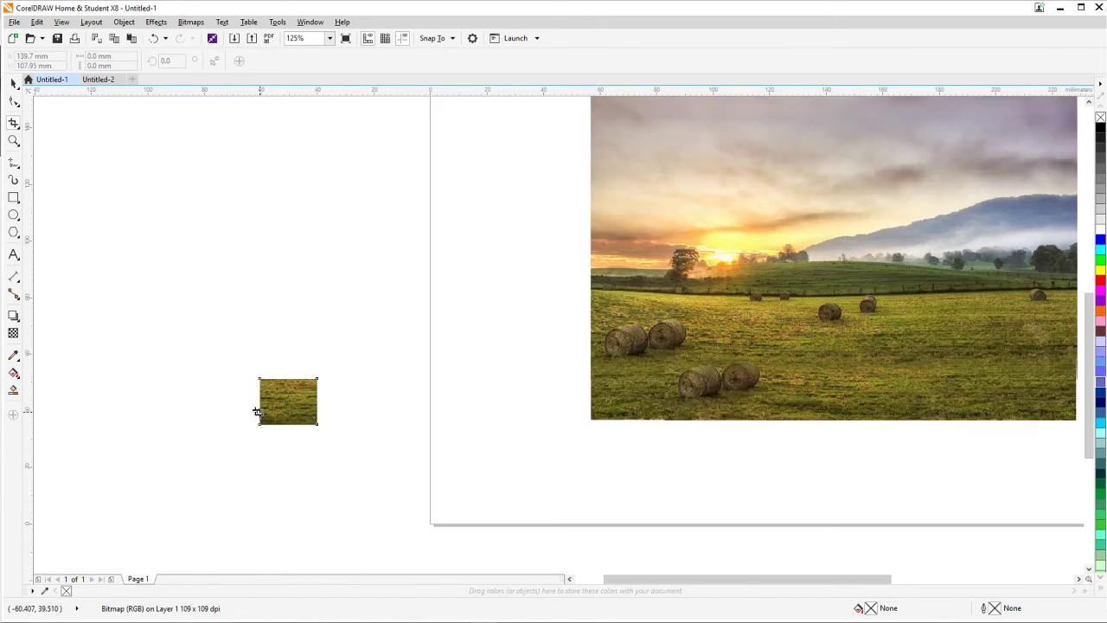
click(14, 82)
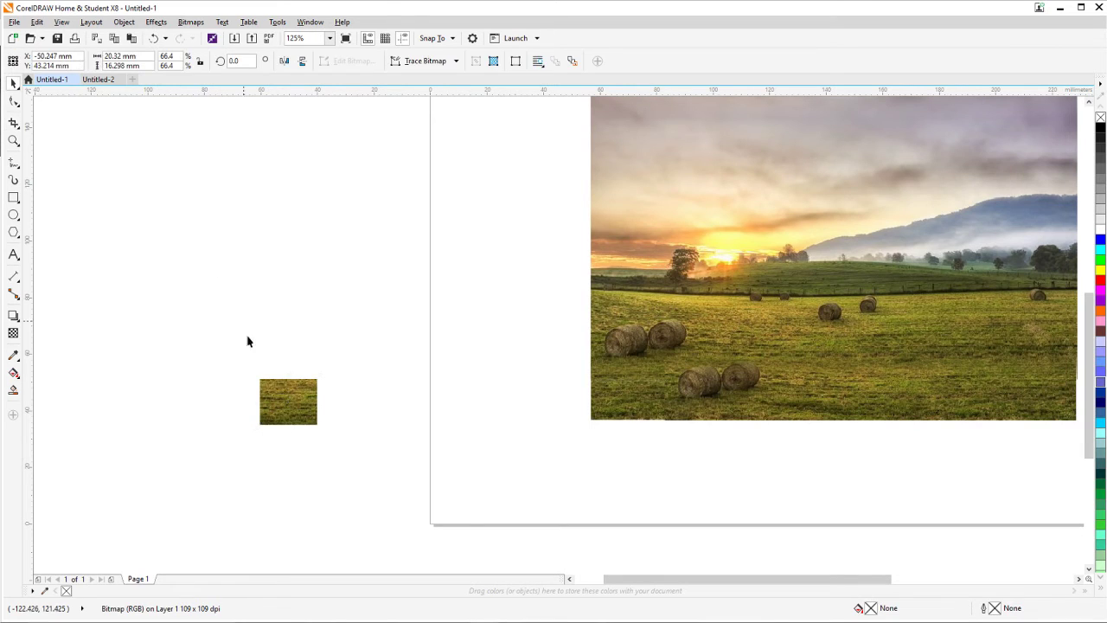
Move the grass patch over the left bale of the composite's lower pair, at about X 93.051 mm, Y 49.564 mm, and deselect it.
drag(304, 410, 487, 404)
scroll(735, 400, up, 2)
drag(466, 342, 468, 339)
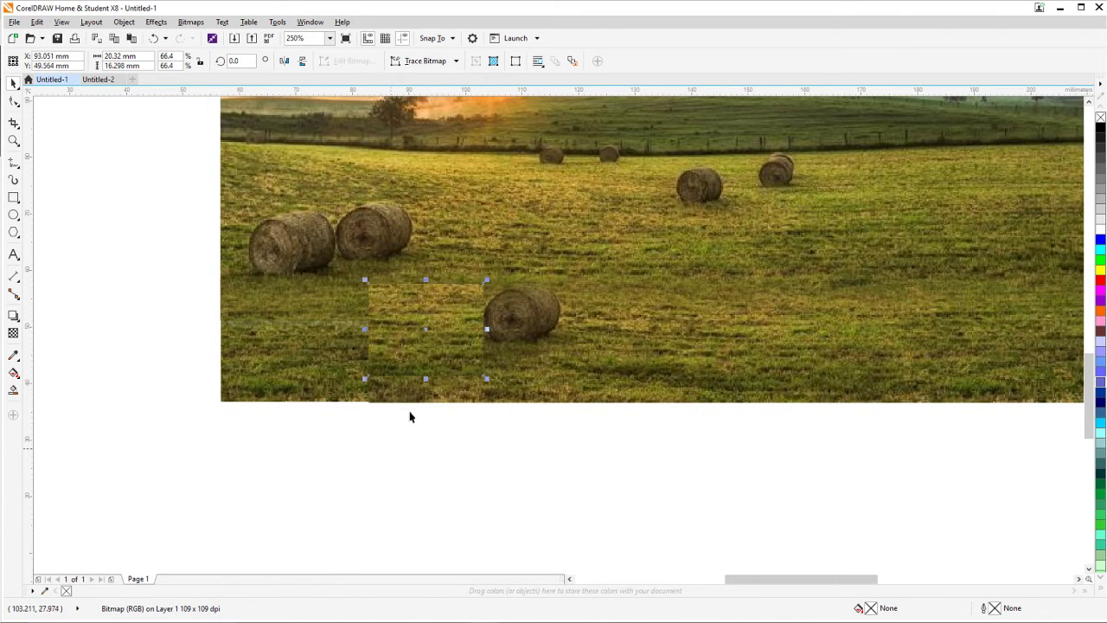
scroll(454, 437, down, 4)
click(403, 455)
scroll(456, 457, up, 2)
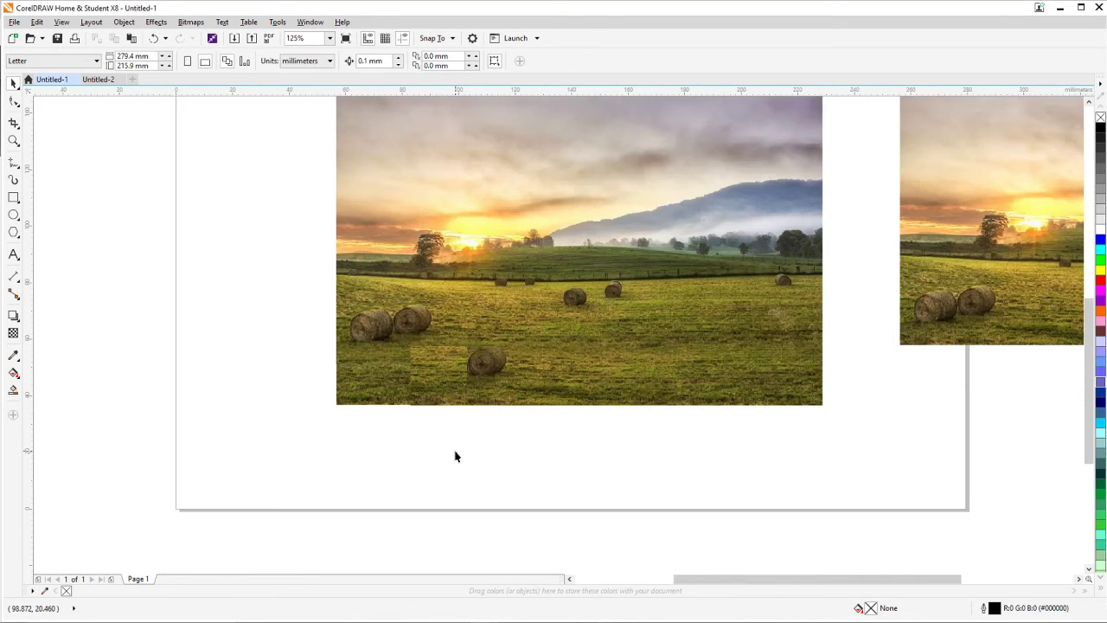
drag(456, 456, 317, 470)
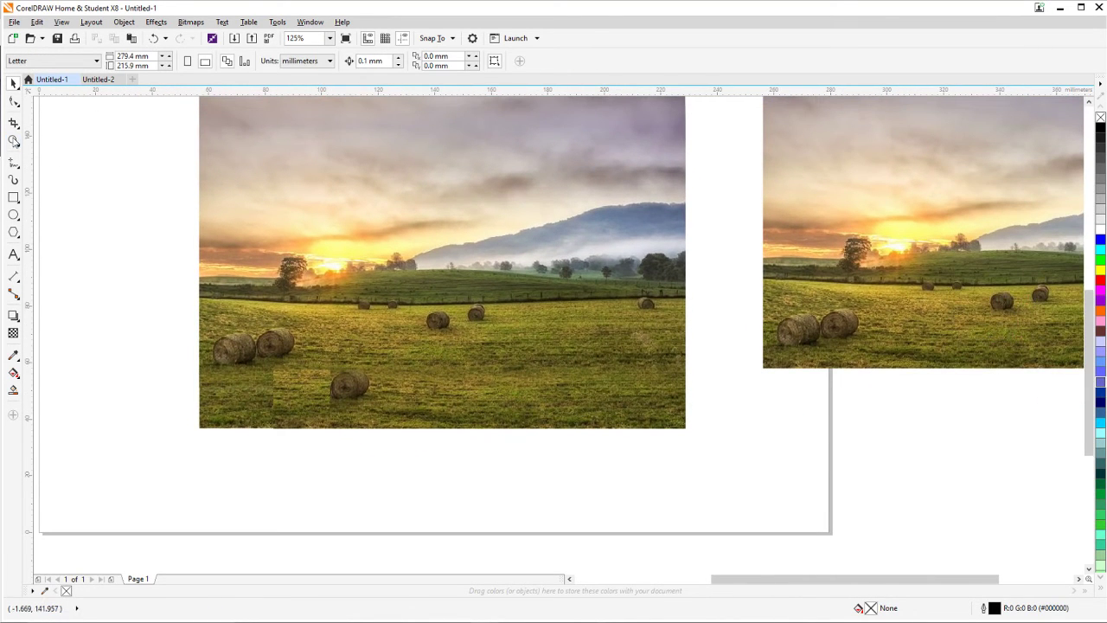
click(14, 141)
drag(127, 165, 665, 475)
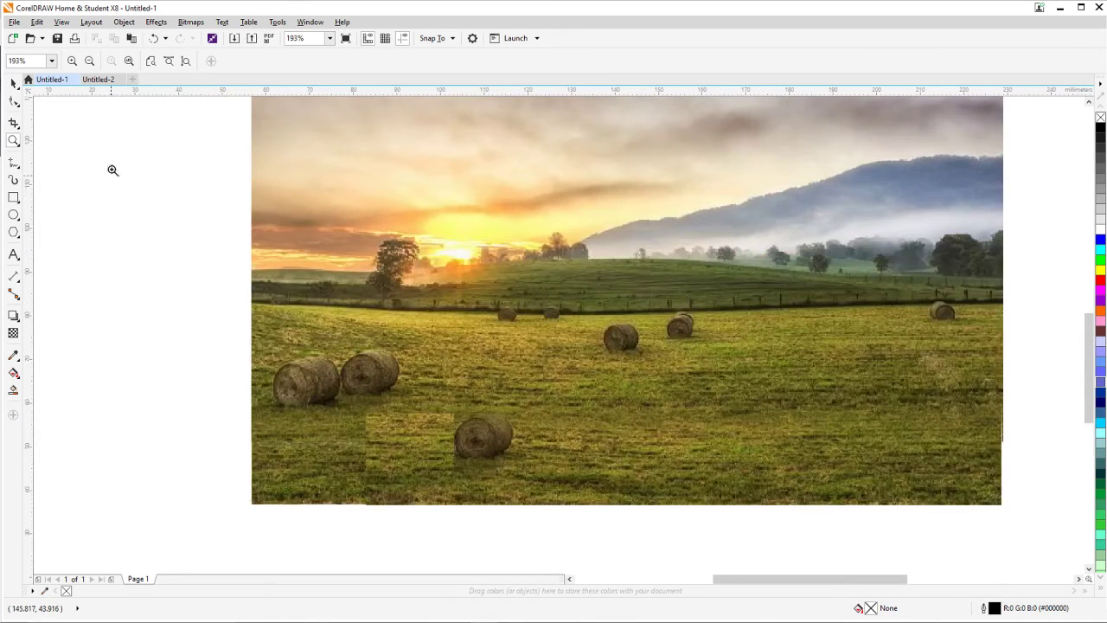
click(14, 84)
drag(150, 322, 93, 292)
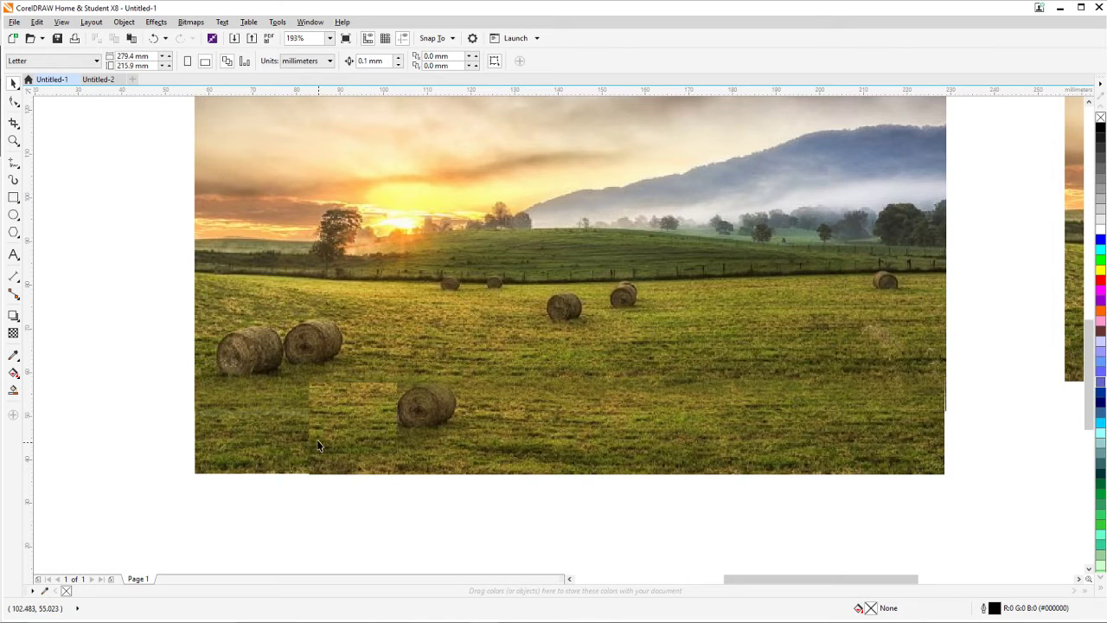
Fade the grass patch's upper edge with a short 90° linear transparency.
click(366, 429)
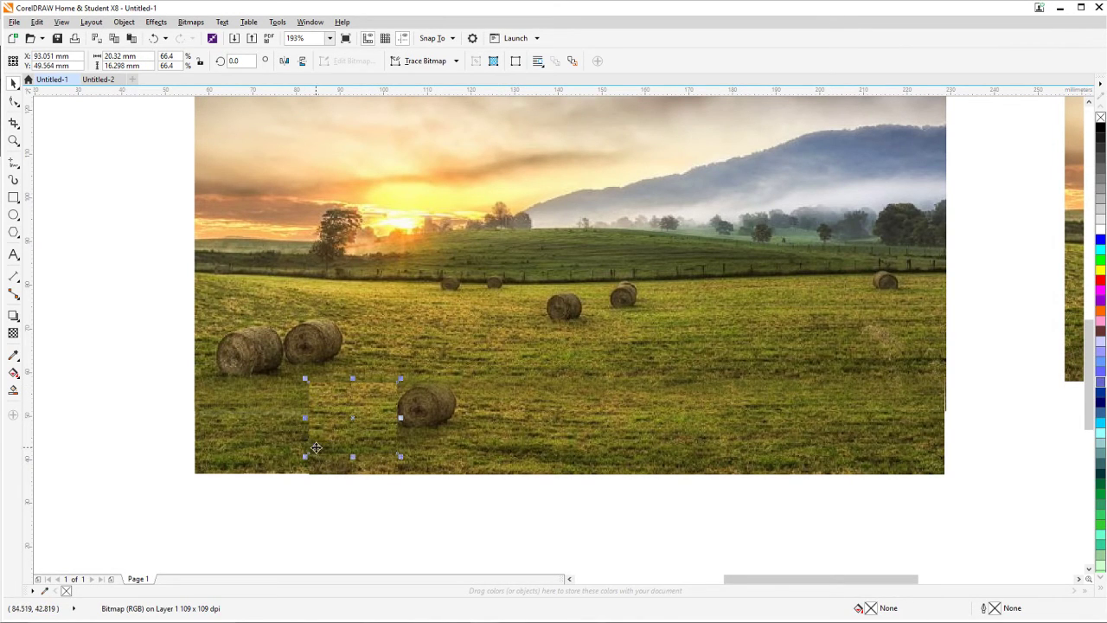
click(13, 334)
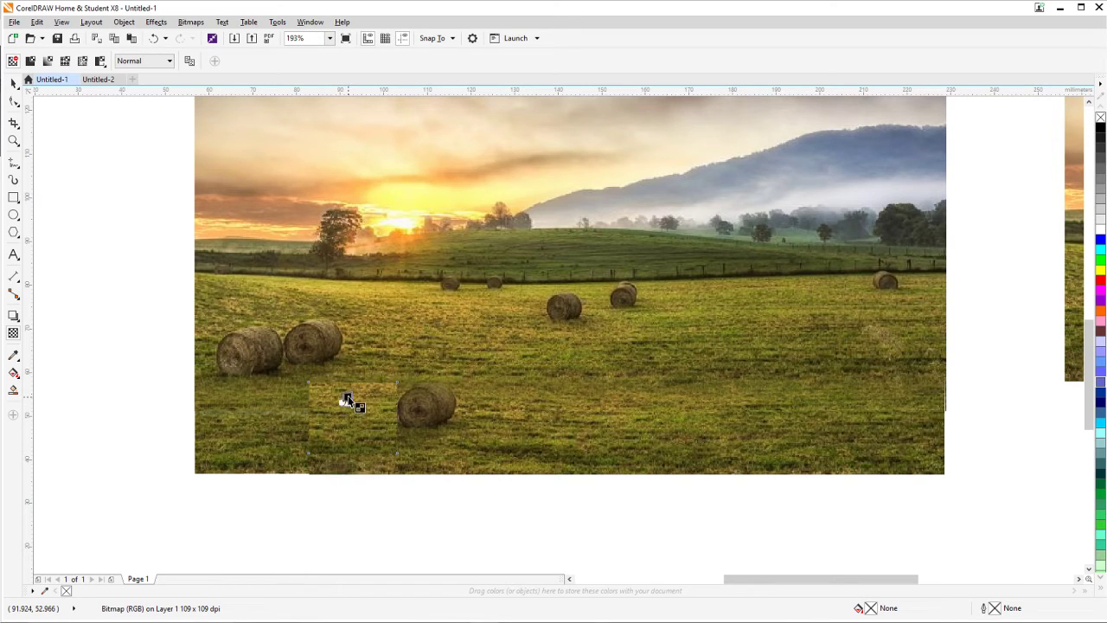
drag(348, 382, 351, 408)
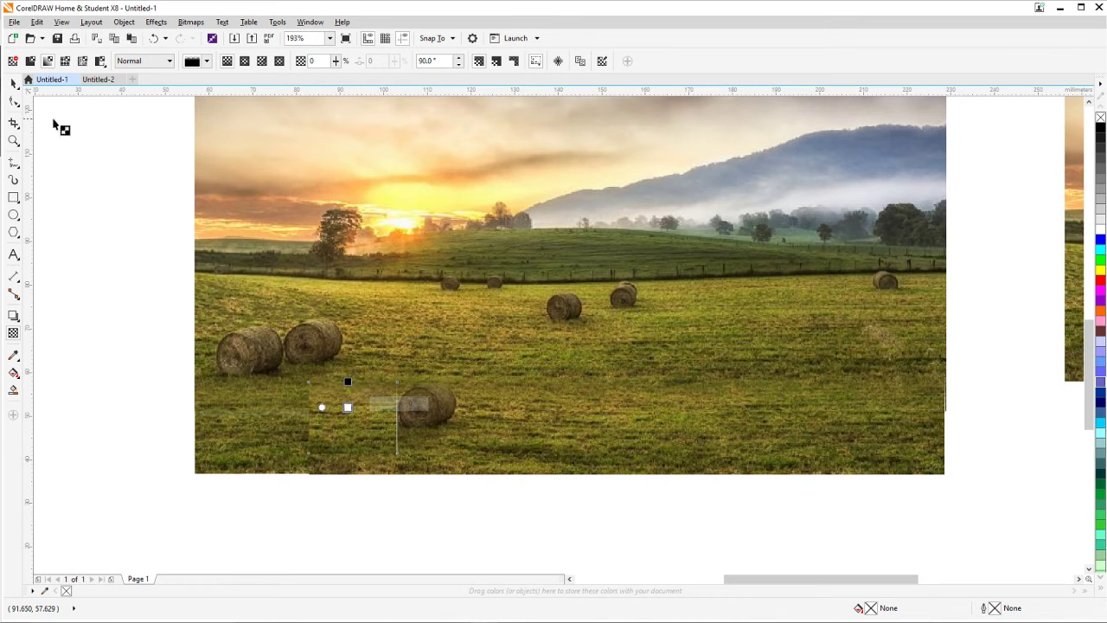
click(14, 83)
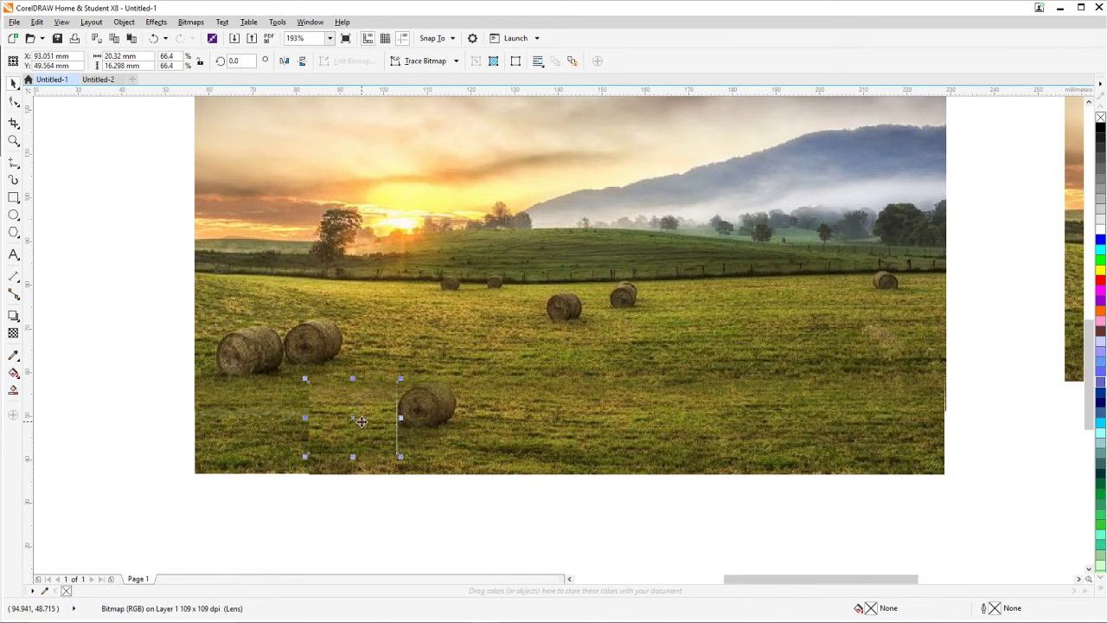
Convert the top-faded grass patch to a 300 dpi RGB Color (24-bit) bitmap with anti-aliasing and a transparent background.
click(190, 23)
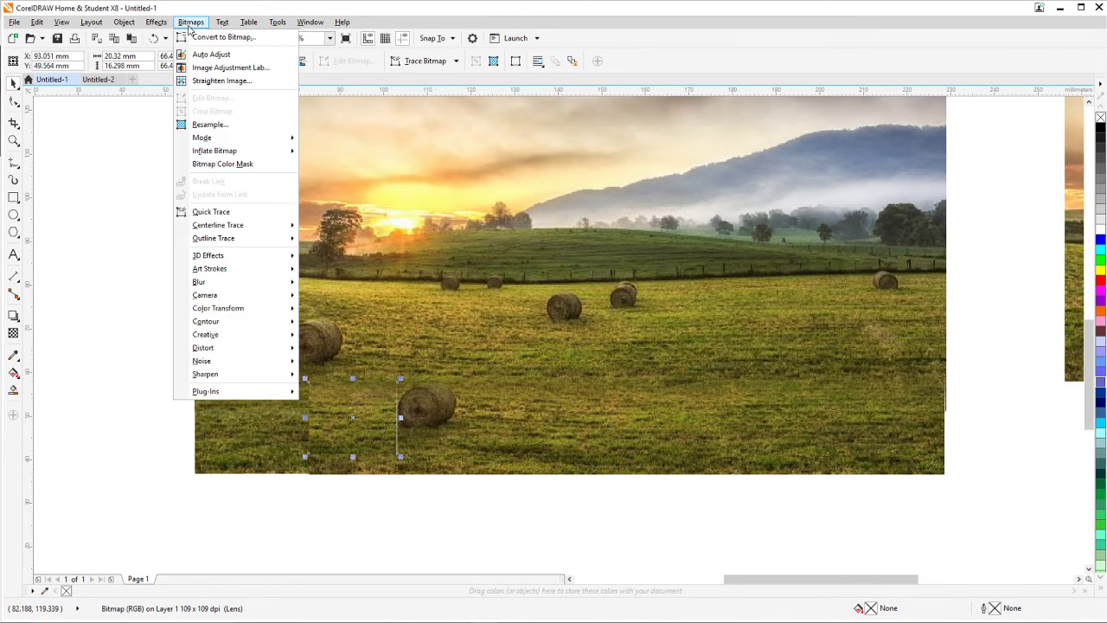
click(205, 40)
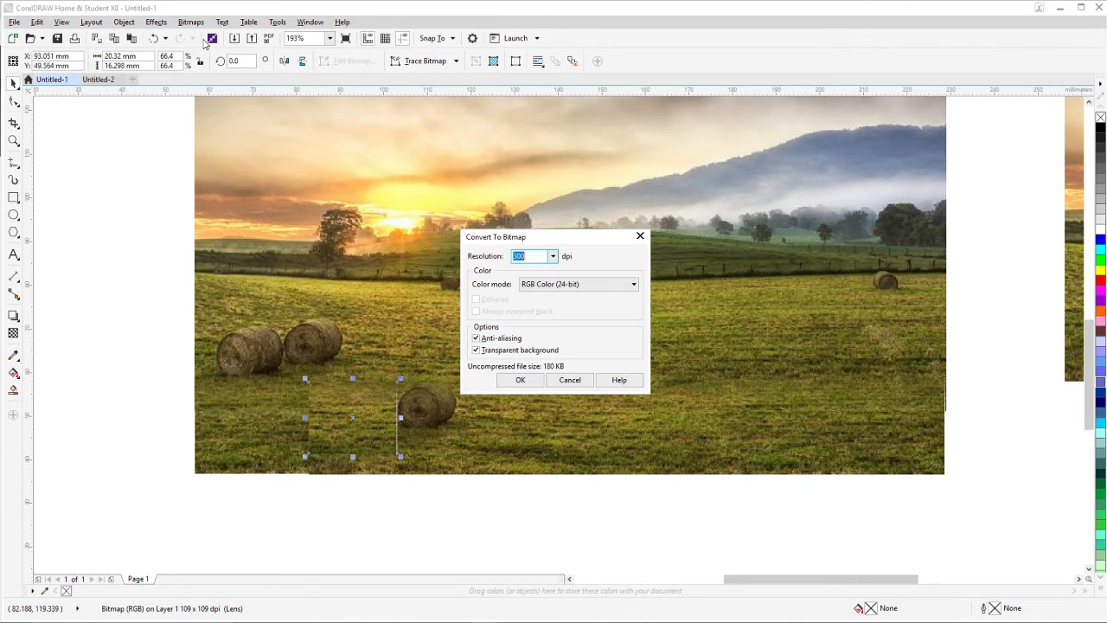
click(519, 379)
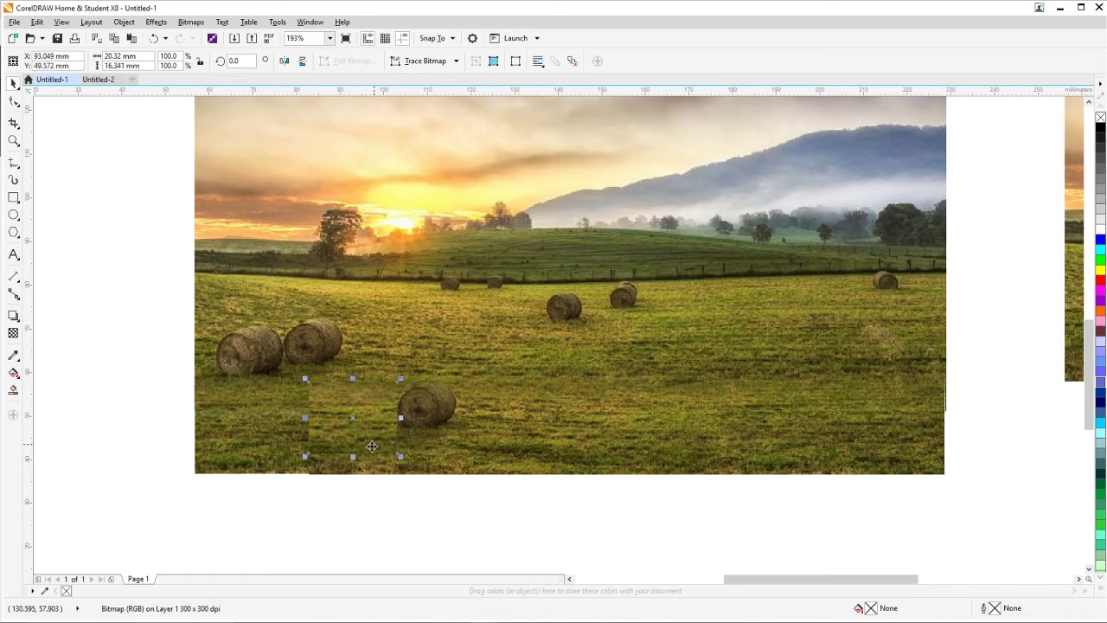
Fade the grass patch's lower edge with a short -90° linear transparency and deselect it.
click(13, 334)
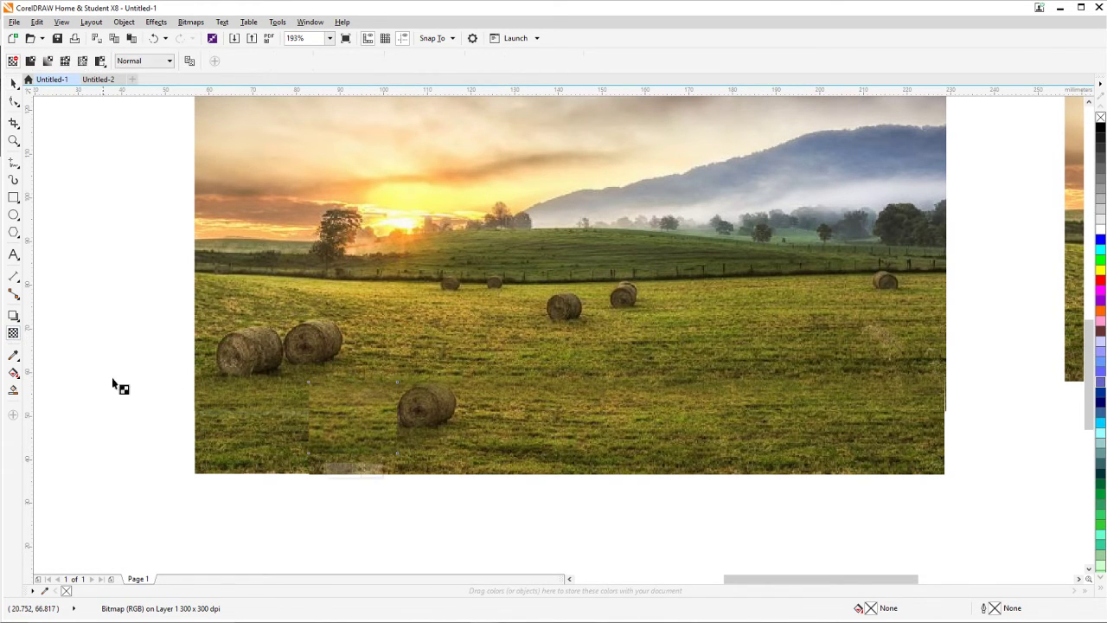
drag(353, 452, 350, 453)
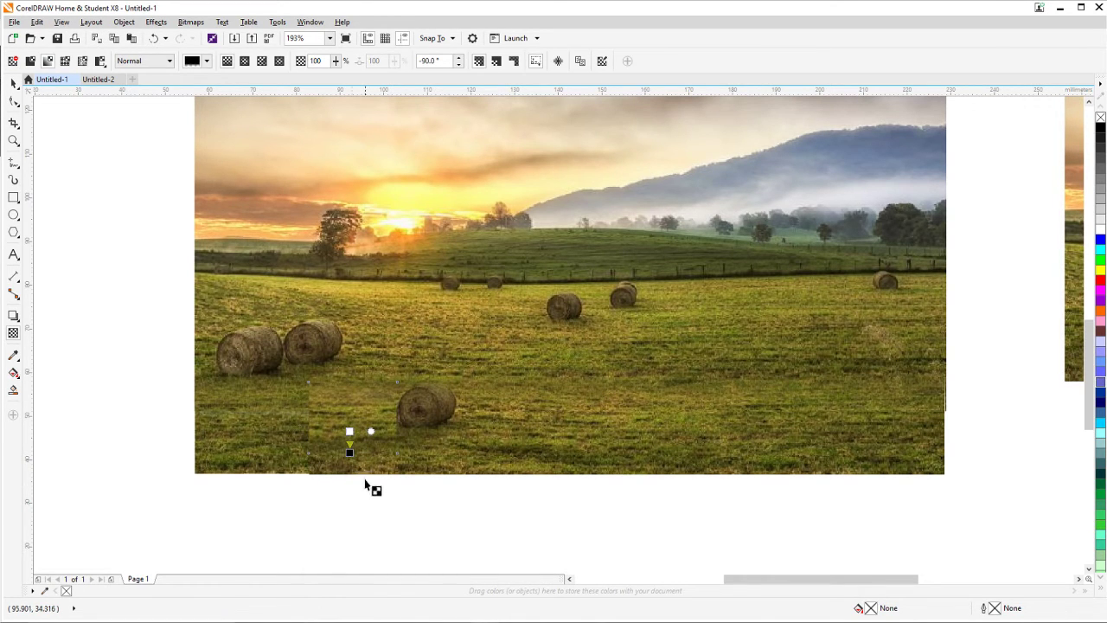
click(13, 83)
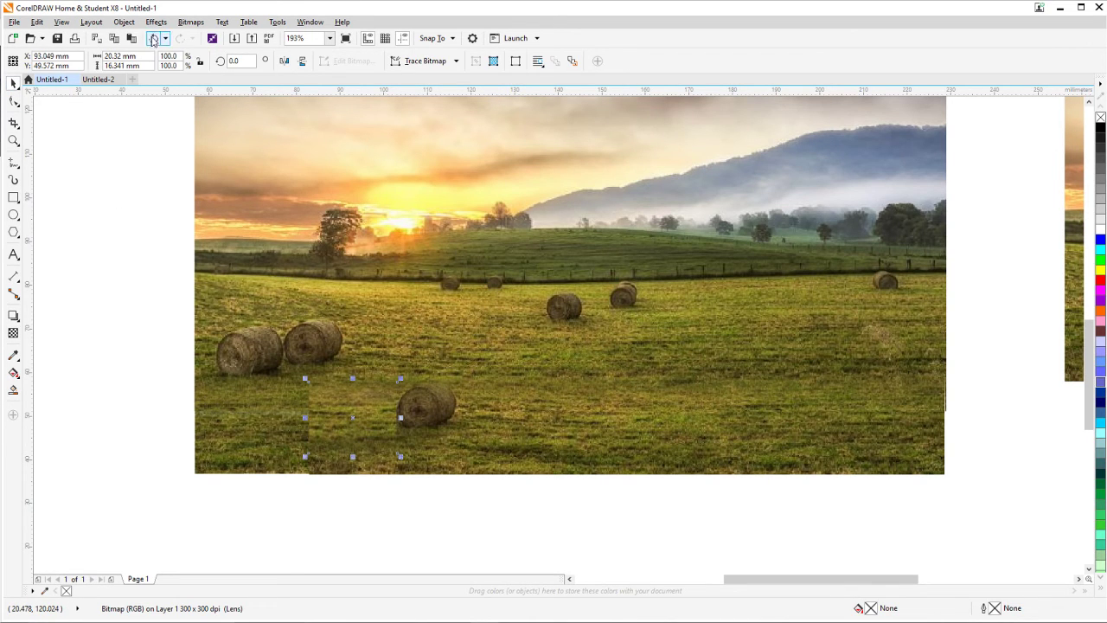
click(438, 439)
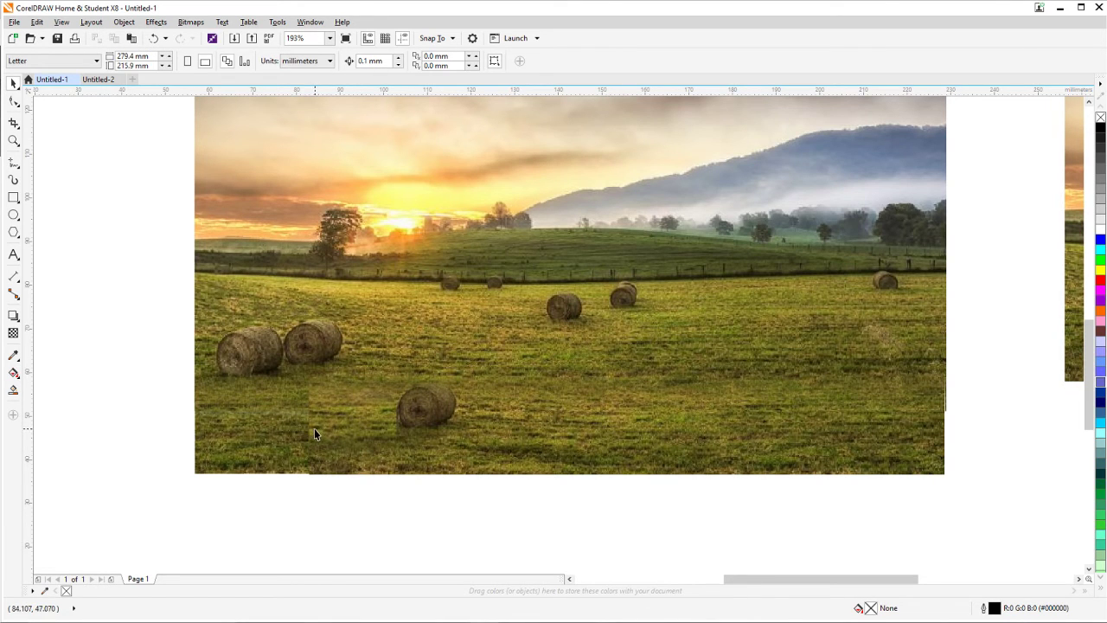
Convert the patch with its faded lower edge to a 300 dpi RGB bitmap with a transparent background again.
click(355, 432)
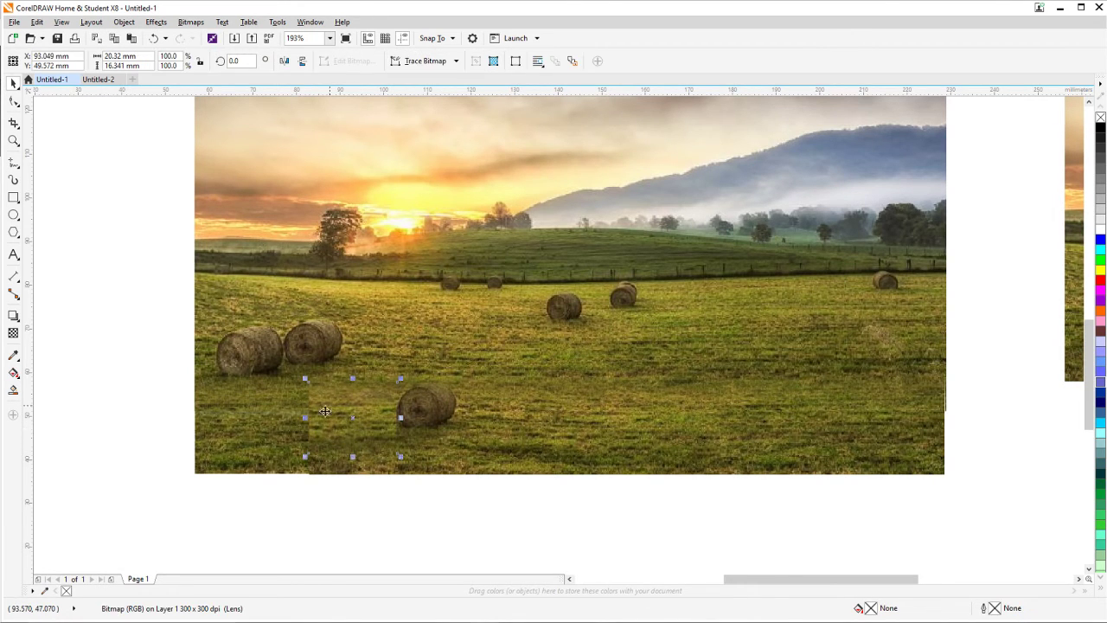
click(191, 23)
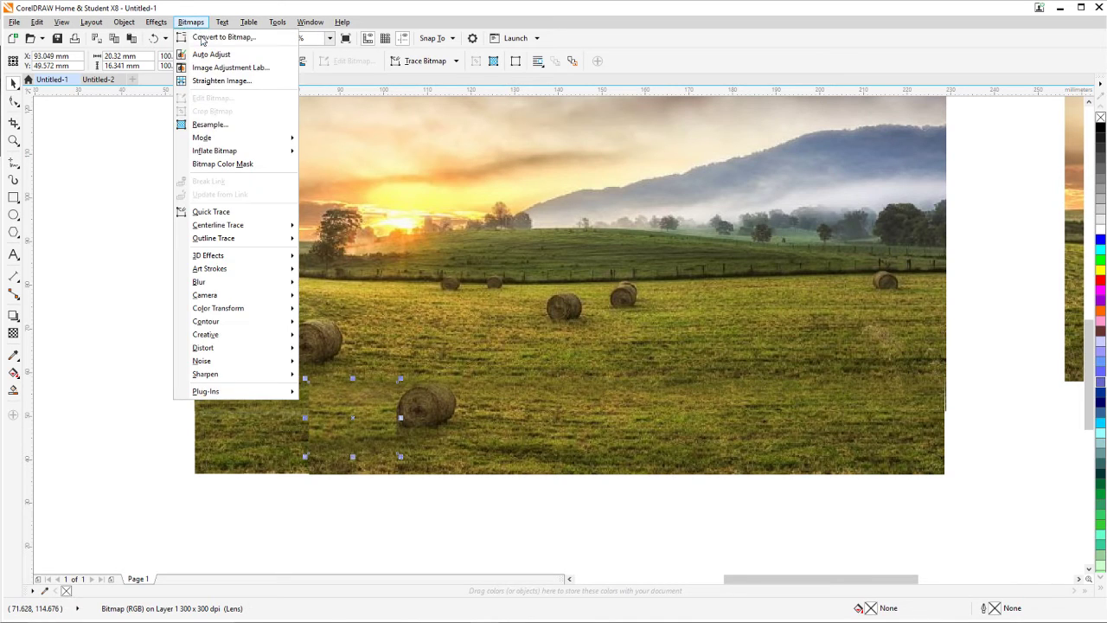
click(205, 39)
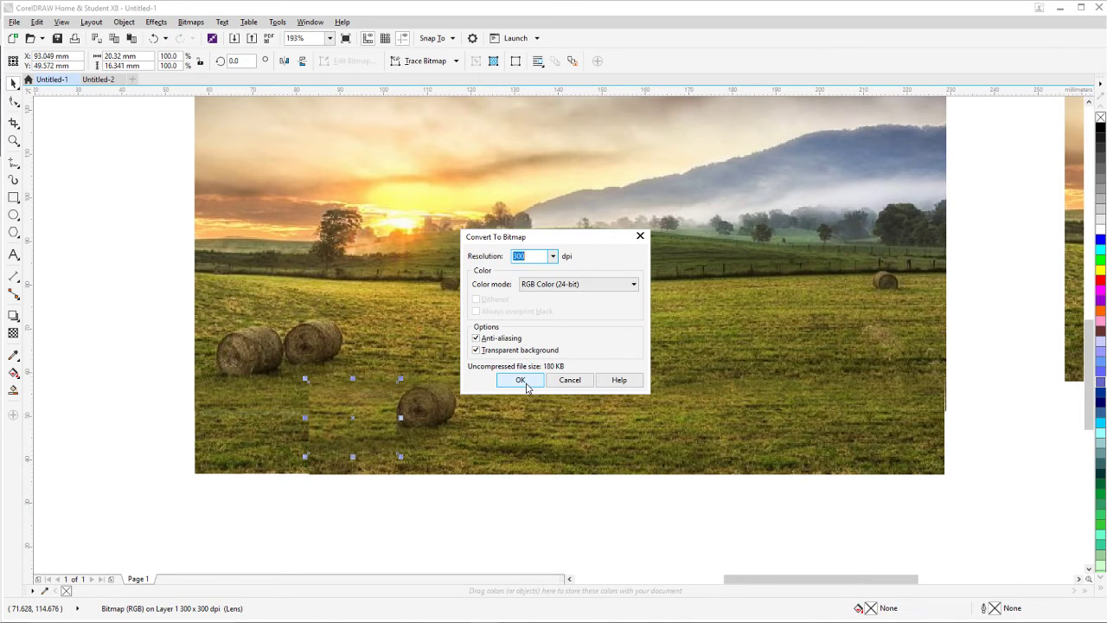
click(522, 381)
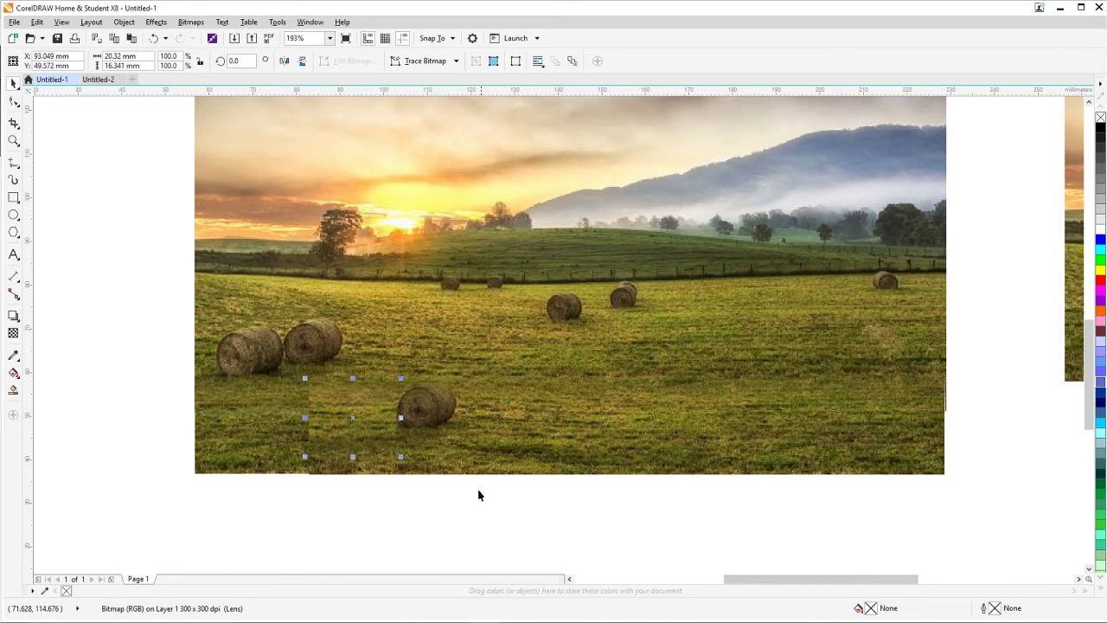
Fade the grass patch's left edge with a short linear transparency at about 177.9°, keeping the patch selected.
click(14, 335)
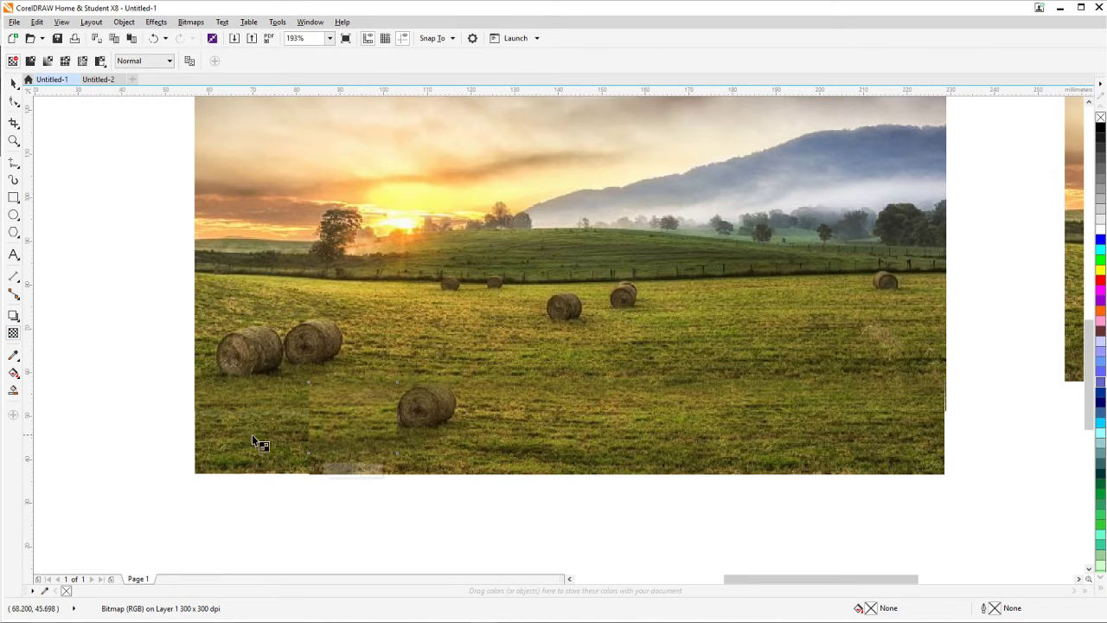
drag(329, 422, 301, 424)
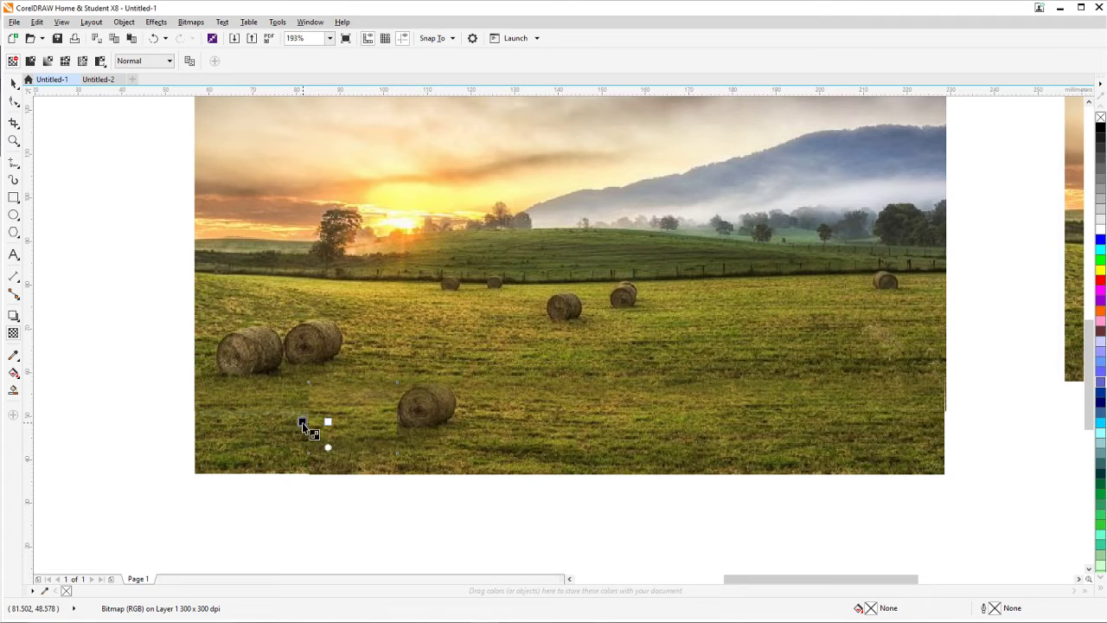
mouse_move(302, 422)
mouse_down()
mouse_move(344, 424)
mouse_move(313, 421)
mouse_up()
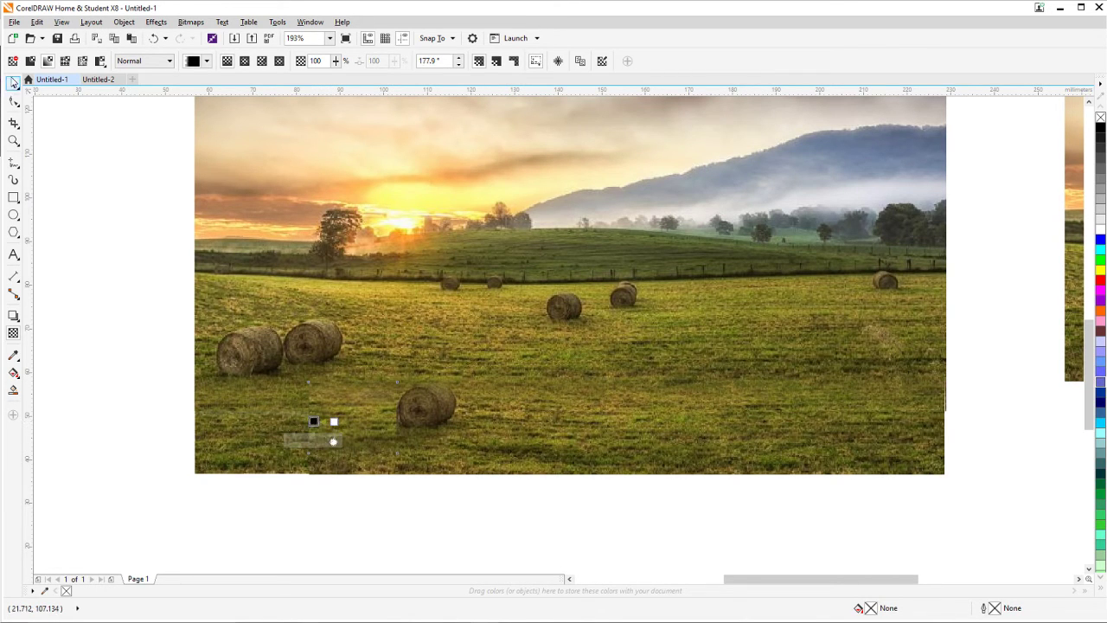
click(13, 83)
click(336, 492)
drag(341, 491, 383, 448)
click(388, 394)
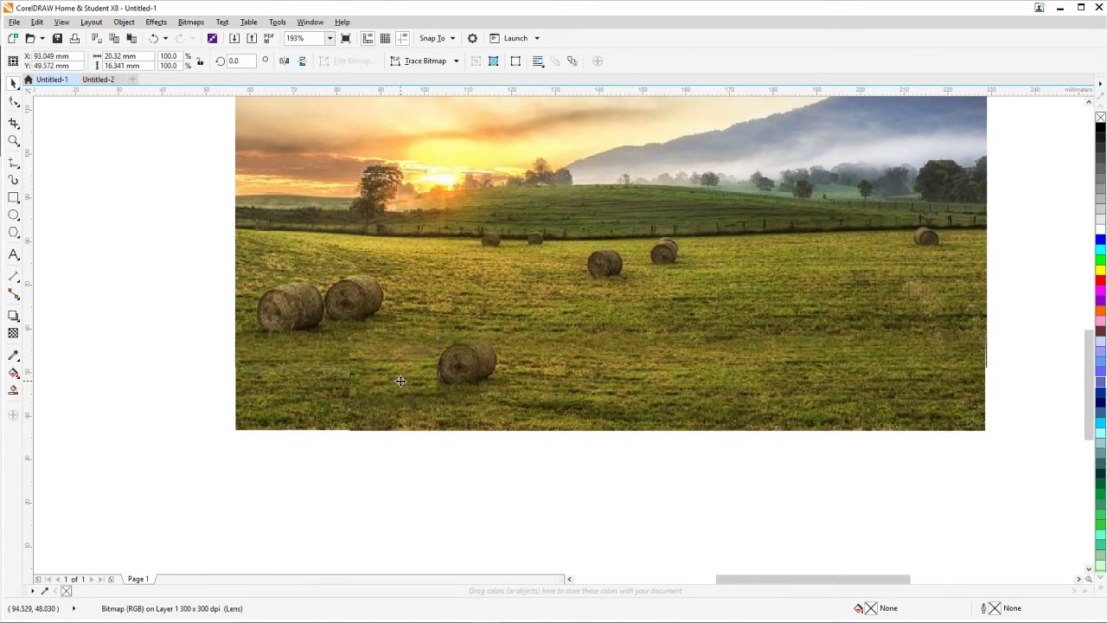
Move the grass patch off the photo onto the empty area beside it, centred at about X 41 mm, Y 52.5 mm.
drag(401, 380, 166, 359)
drag(163, 450, 223, 472)
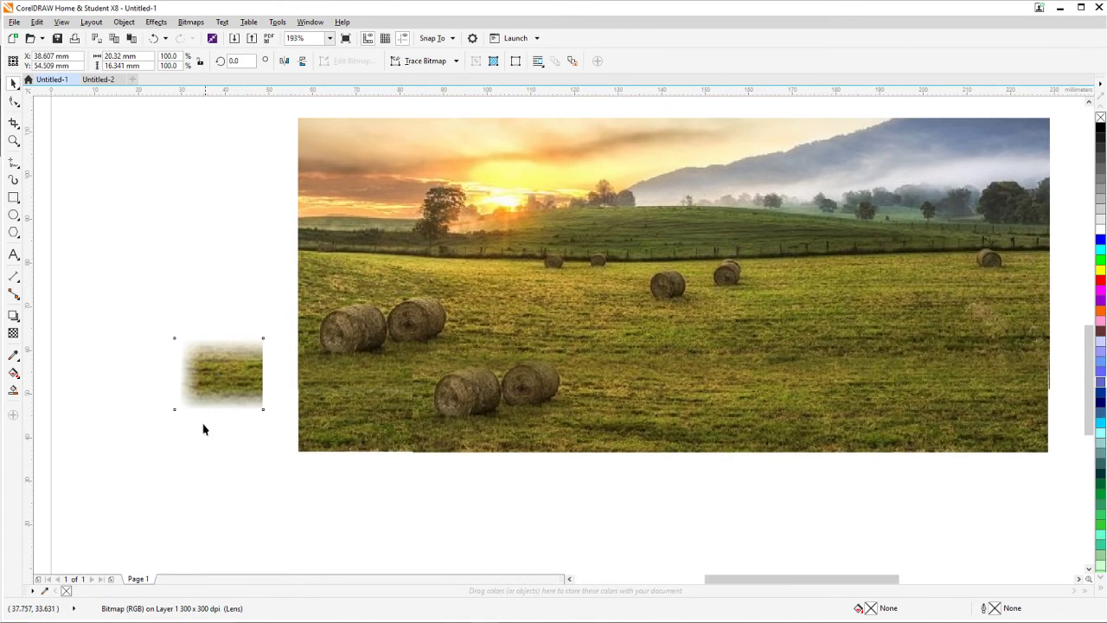
click(198, 378)
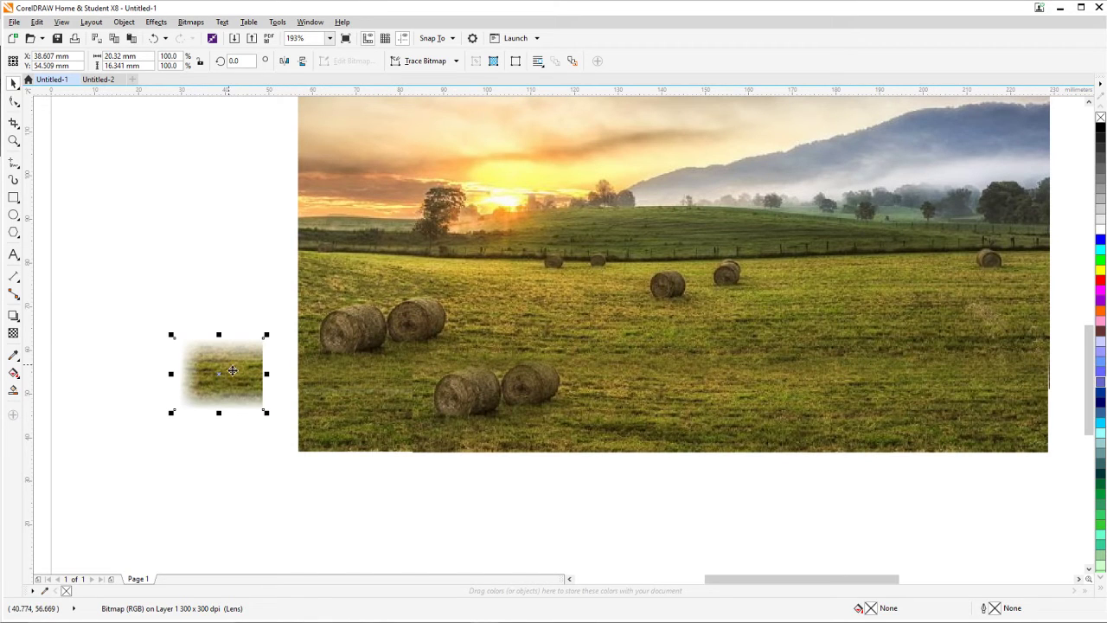
scroll(207, 394, up, 2)
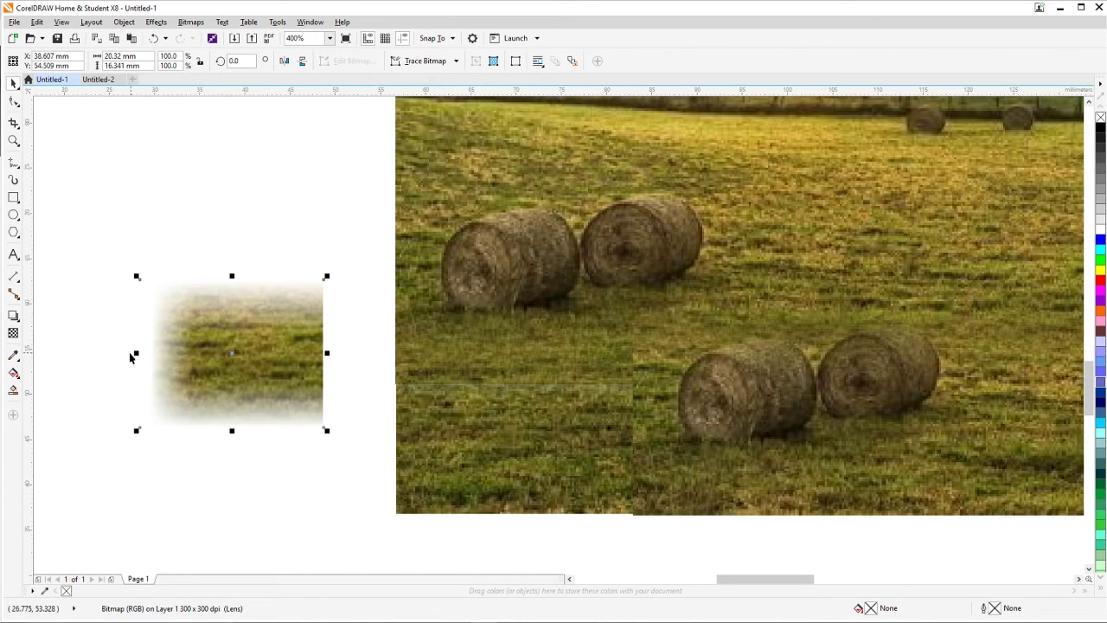
drag(159, 349, 237, 374)
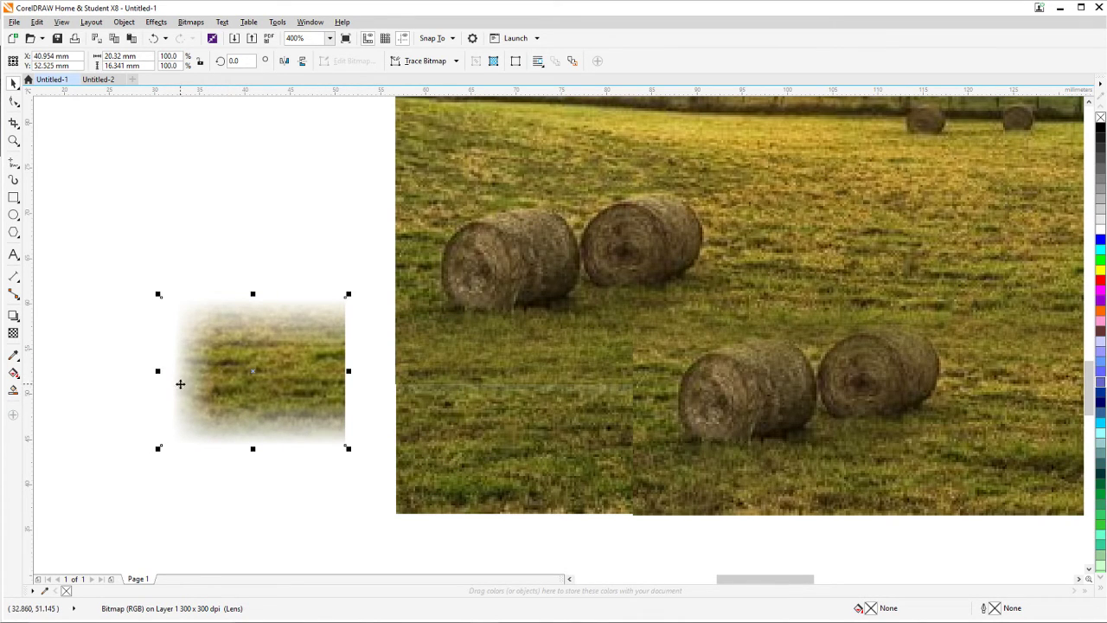
Straighten the linear transparency on the grass patch's left edge to 180° and adjust the length of its fade.
click(13, 333)
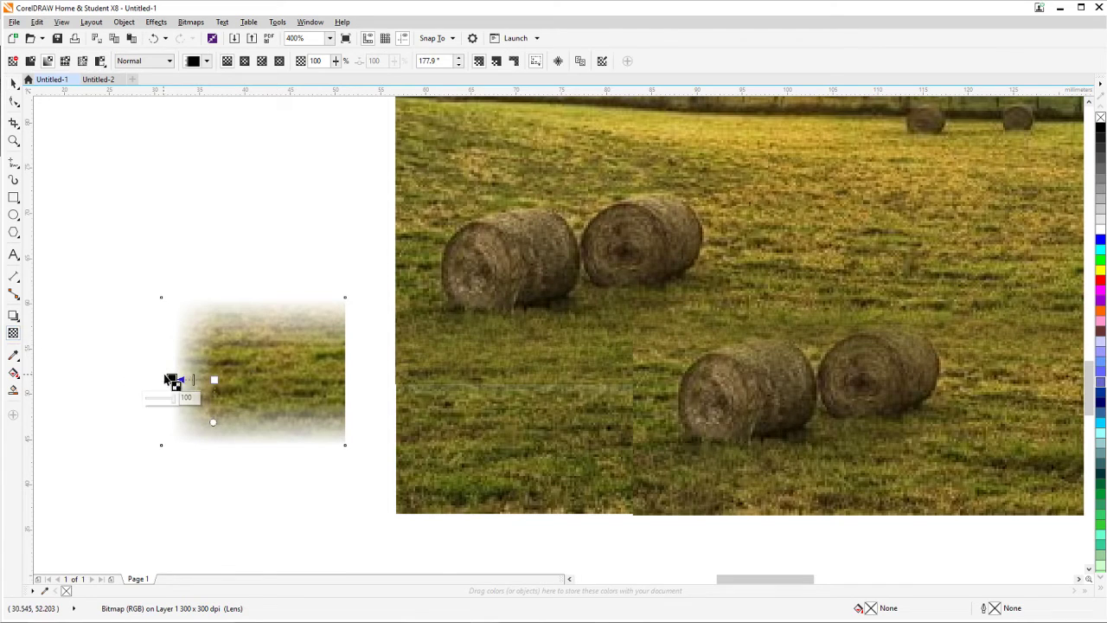
drag(214, 380, 206, 378)
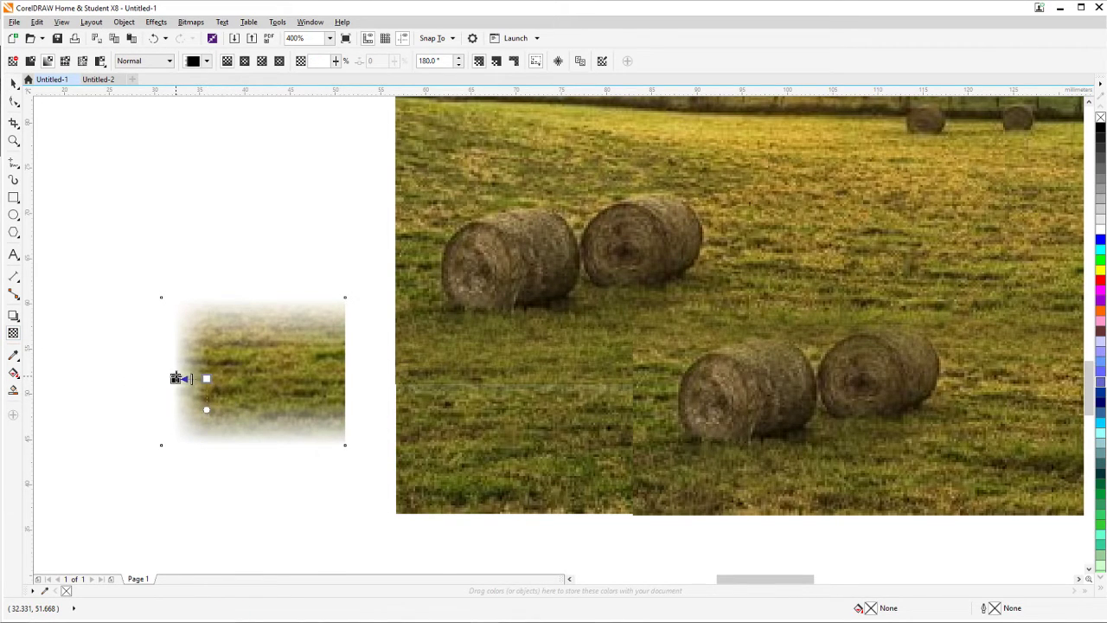
drag(206, 378, 216, 378)
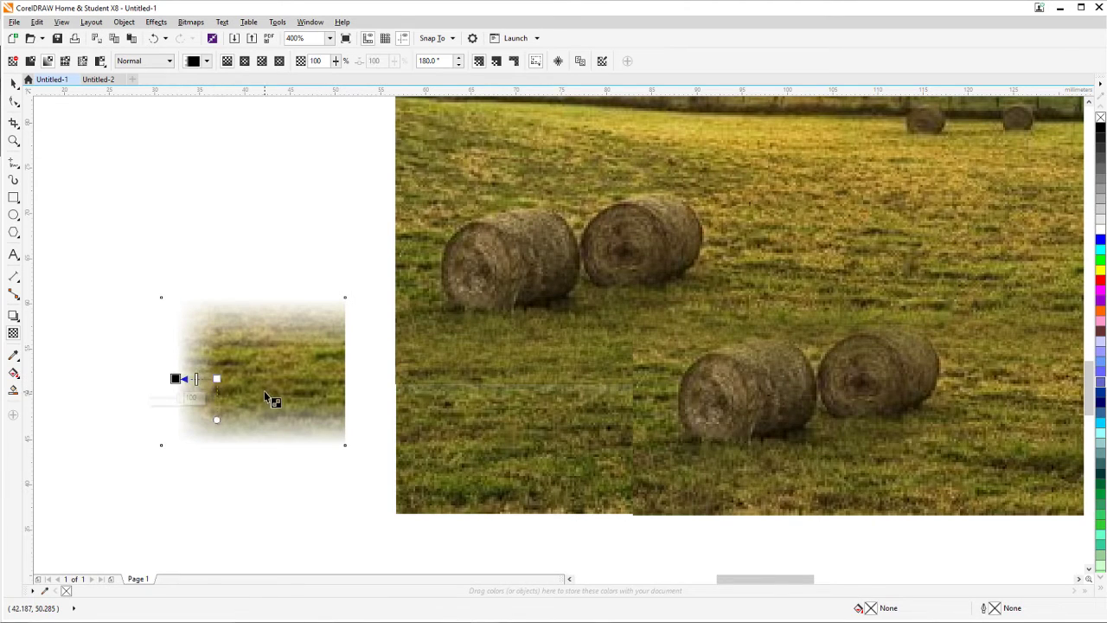
Convert the left-faded grass patch to a 300 dpi RGB Color (24-bit) bitmap with anti-aliasing and a transparent background.
click(13, 83)
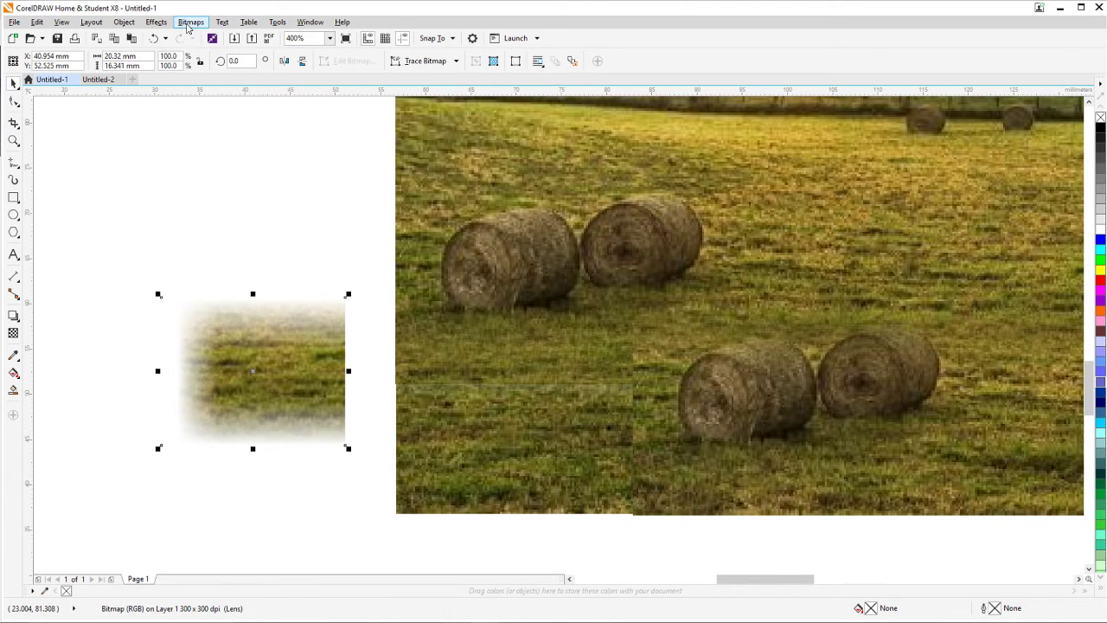
click(189, 22)
click(209, 38)
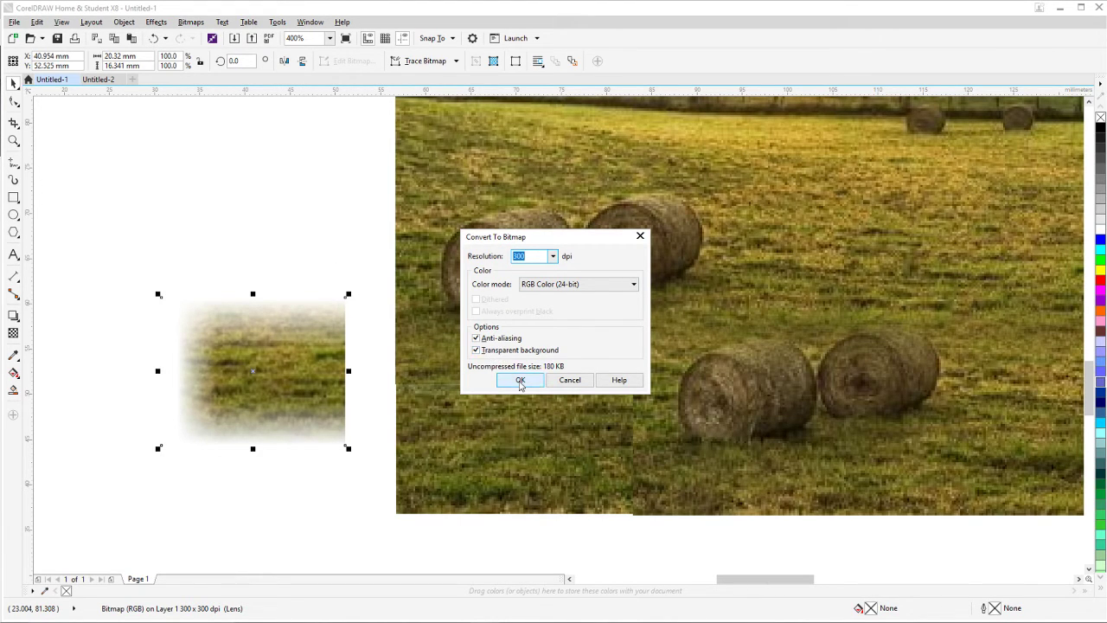
click(520, 382)
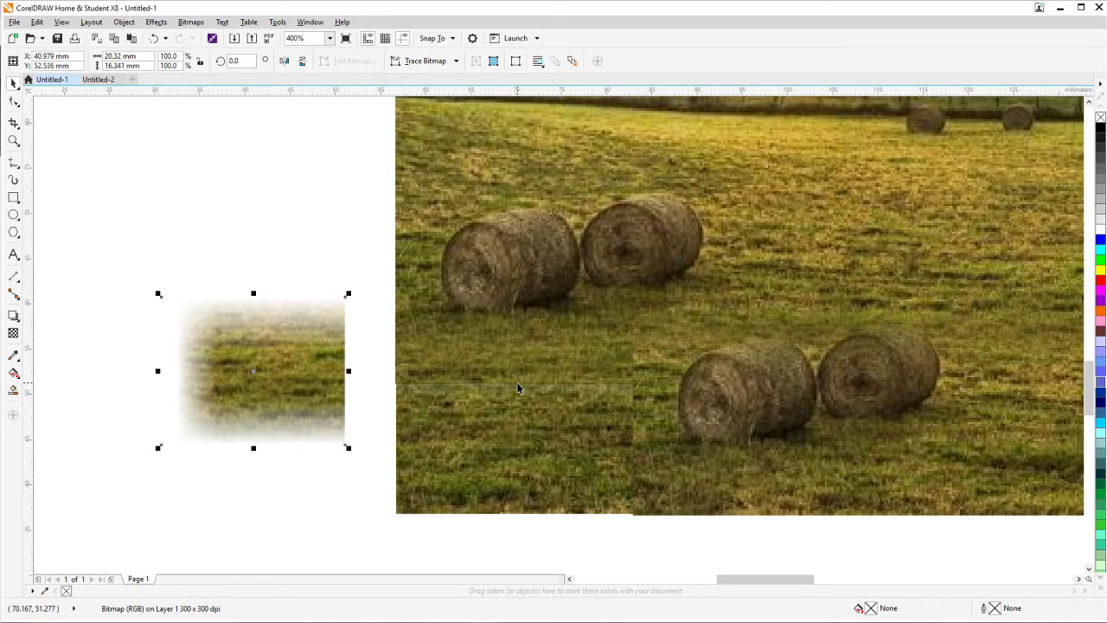
Fade the grass patch's right edge with a short 0° linear transparency, fine-tune its extent and deselect the patch.
click(13, 334)
drag(318, 369, 344, 370)
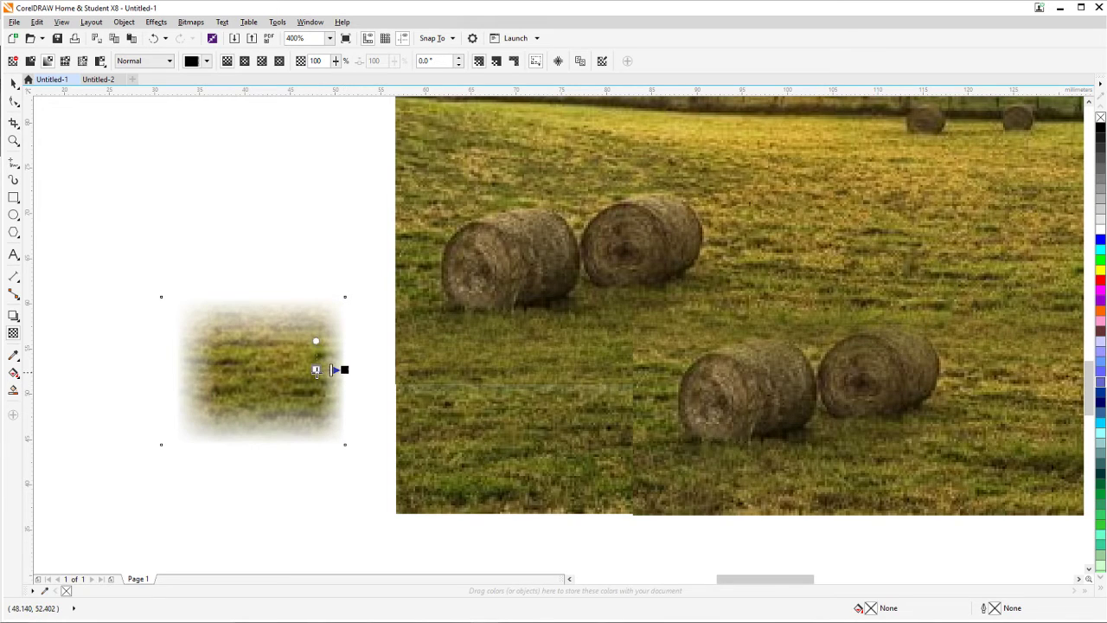
click(317, 371)
click(343, 371)
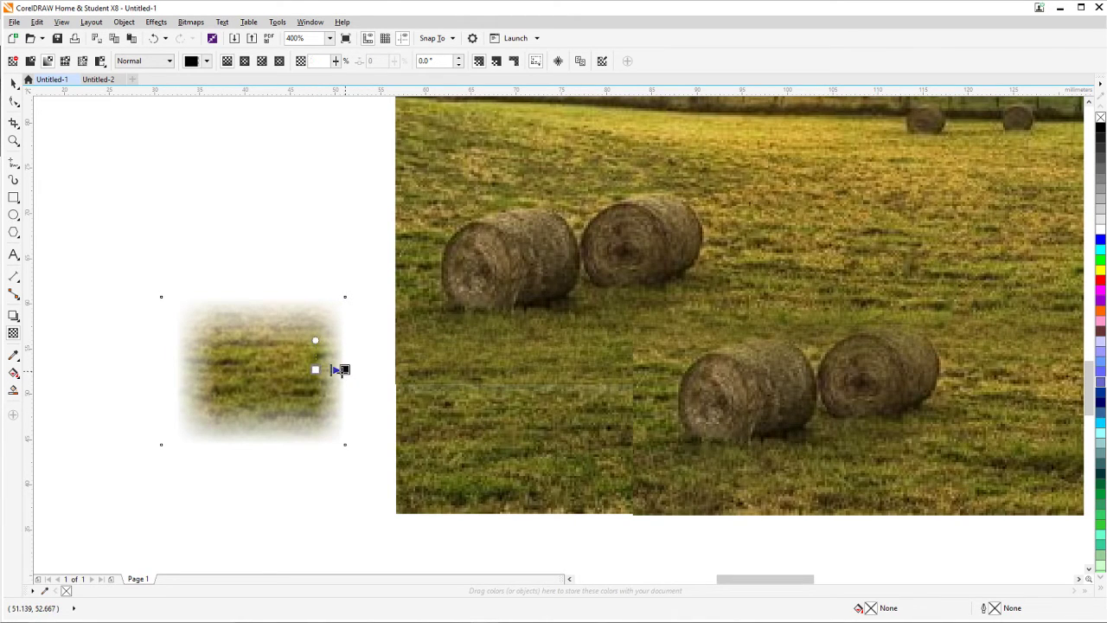
drag(345, 370, 308, 370)
click(343, 371)
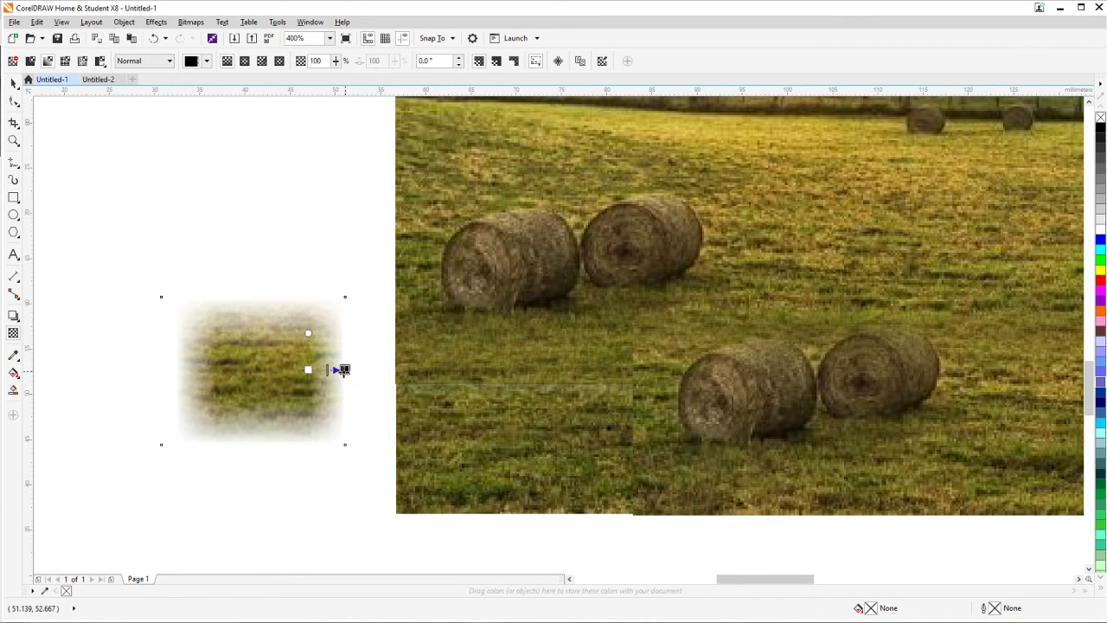
drag(342, 370, 338, 370)
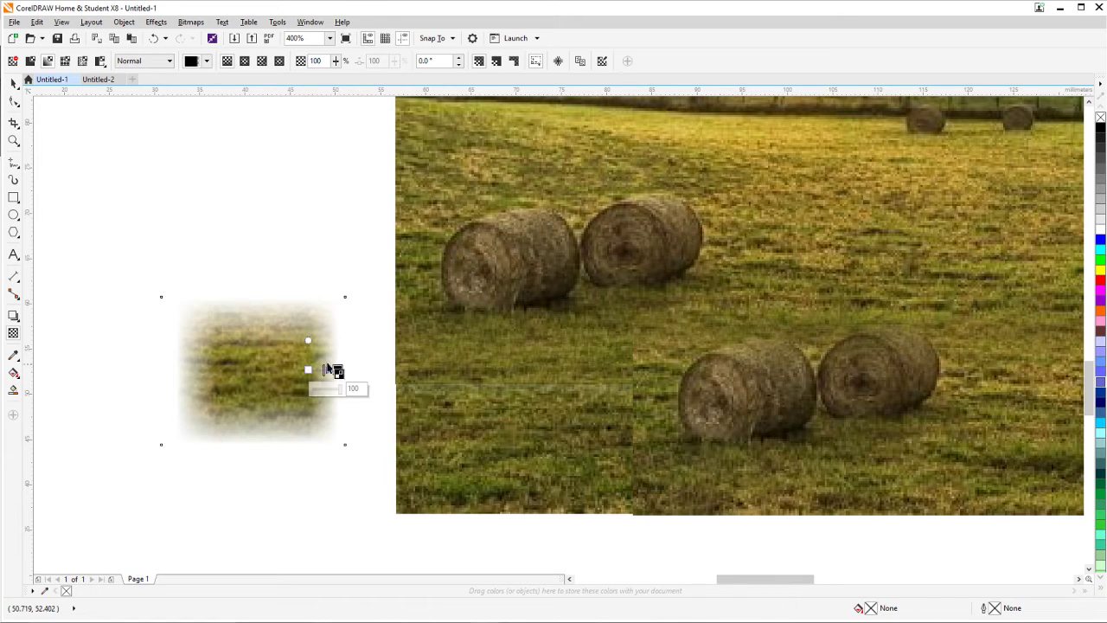
click(14, 82)
click(131, 168)
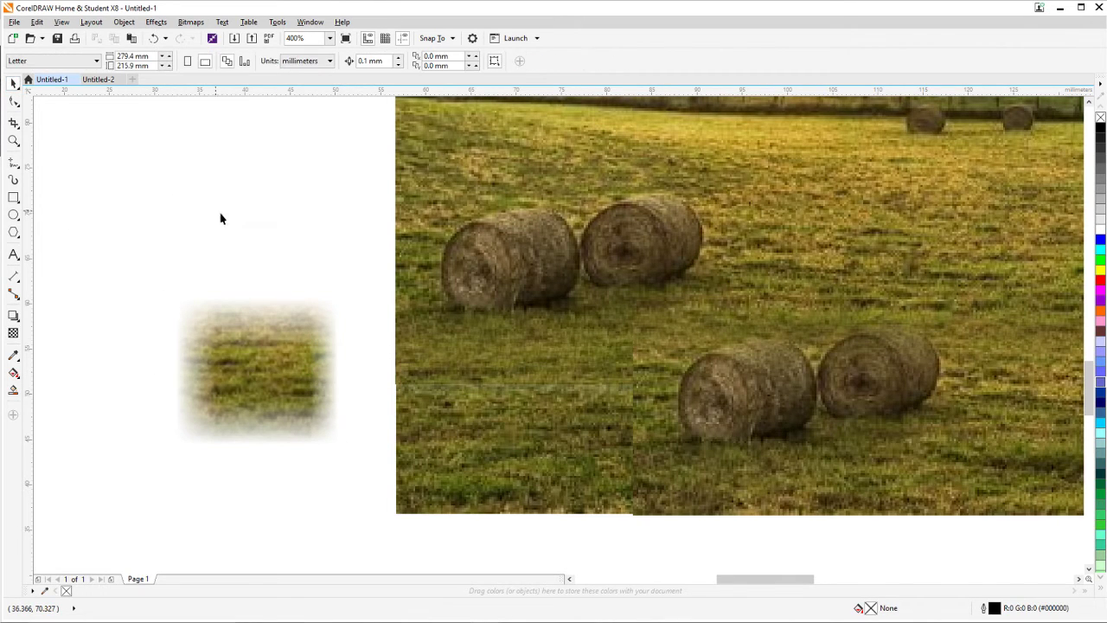
Place the grass patch over the left bale of the duplicated lower pair and nudge it right to X 94.32 mm.
scroll(219, 217, down, 2)
drag(236, 316, 428, 353)
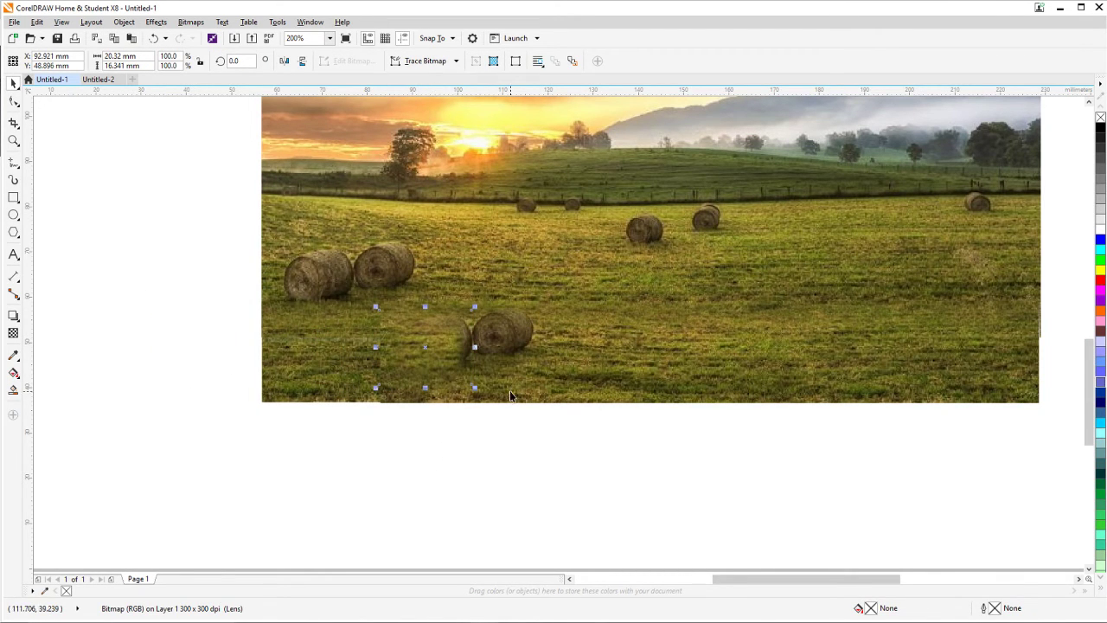
key(Right)
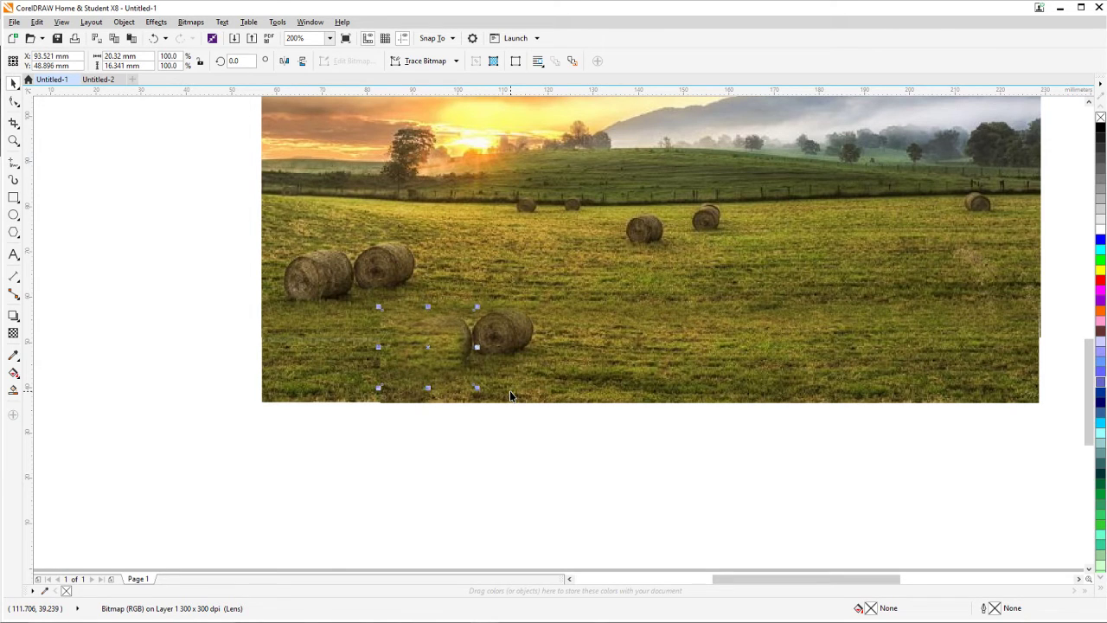
key(Right)
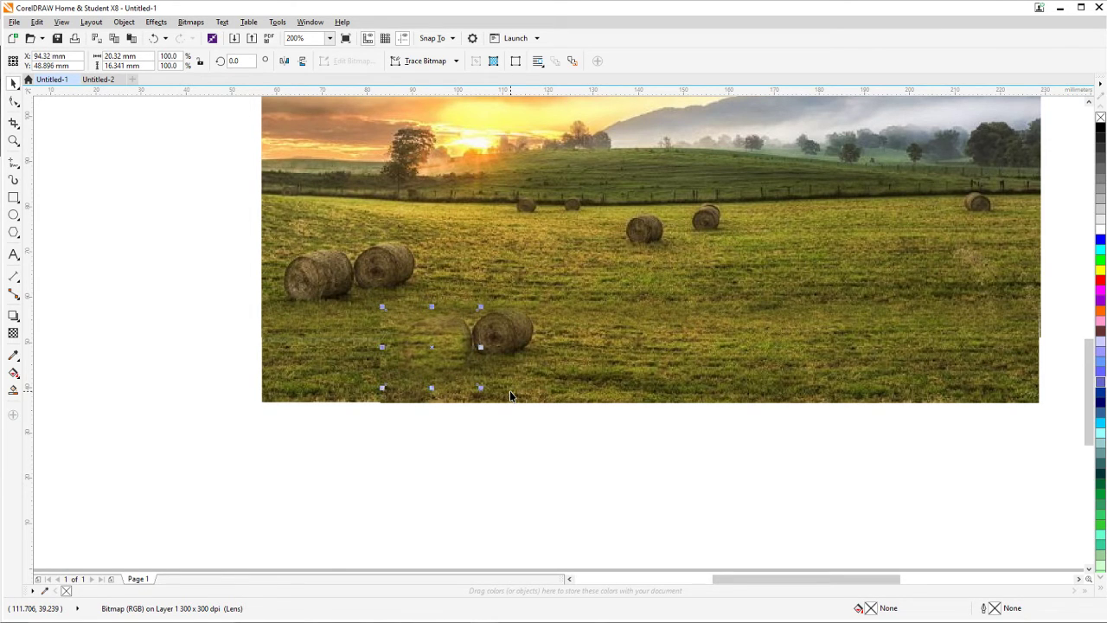
Widen the grass patch leftward to about 22.4 mm and nudge it right to about X 95.7 mm.
drag(381, 347, 372, 348)
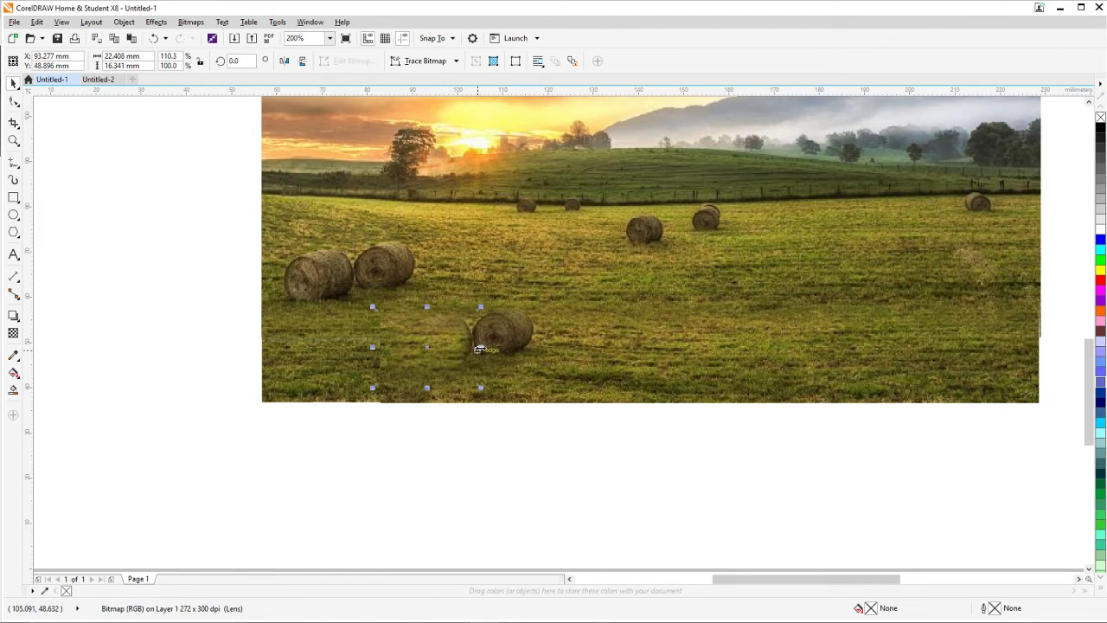
drag(478, 347, 480, 347)
key(Right)
key(Right)
key(Right)
key(Right)
key(Right)
key(Right)
key(Right)
key(Right)
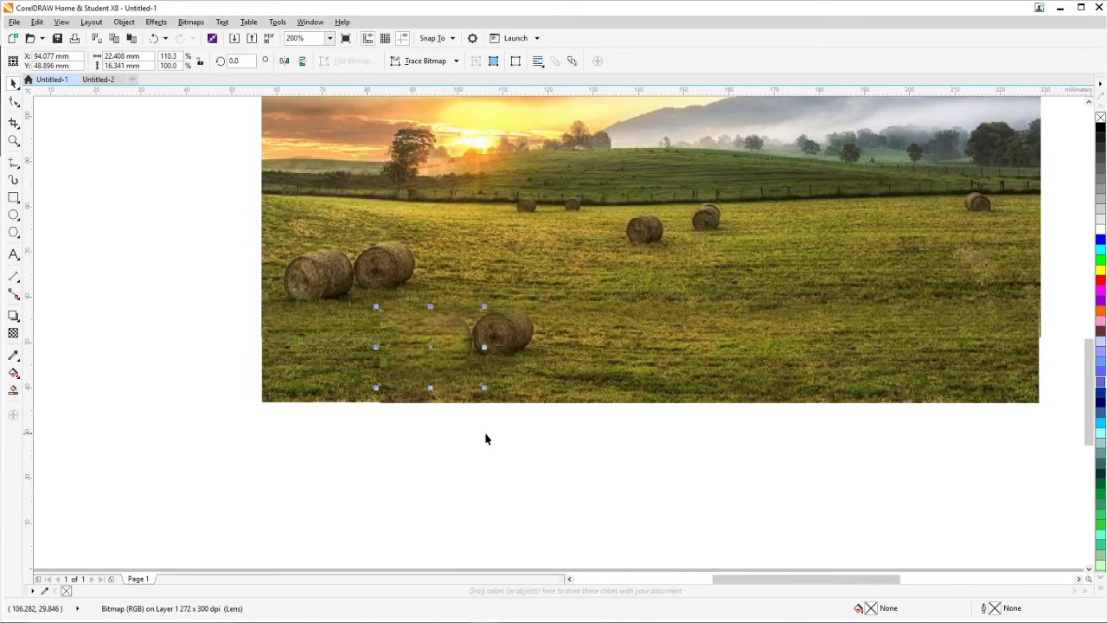
key(Right)
key(Right)
key(Right)
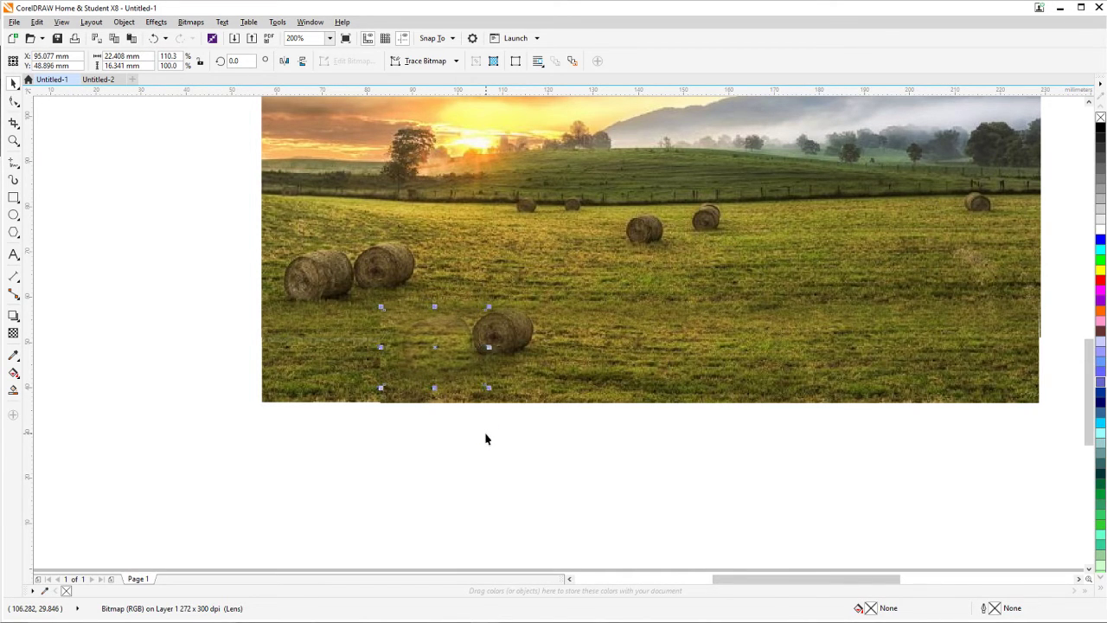
key(Right)
key(Right)
key(Right)
key(Right)
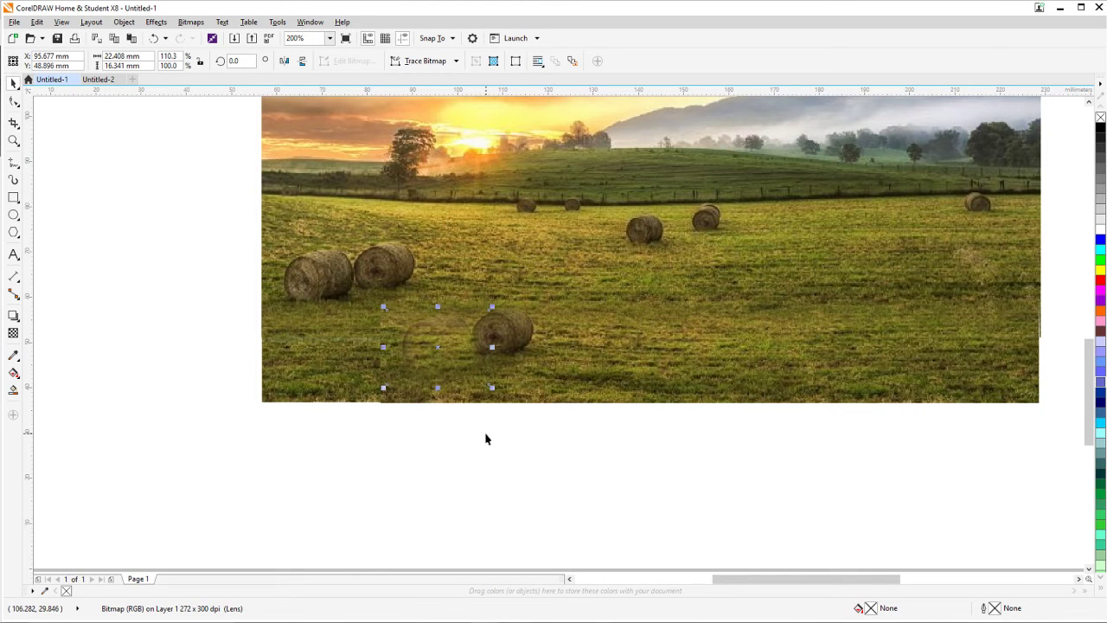
Stretch the grass patch slightly upward and to the left to cover the rest of the ghosted bale, and deselect it.
scroll(435, 419, up, 1)
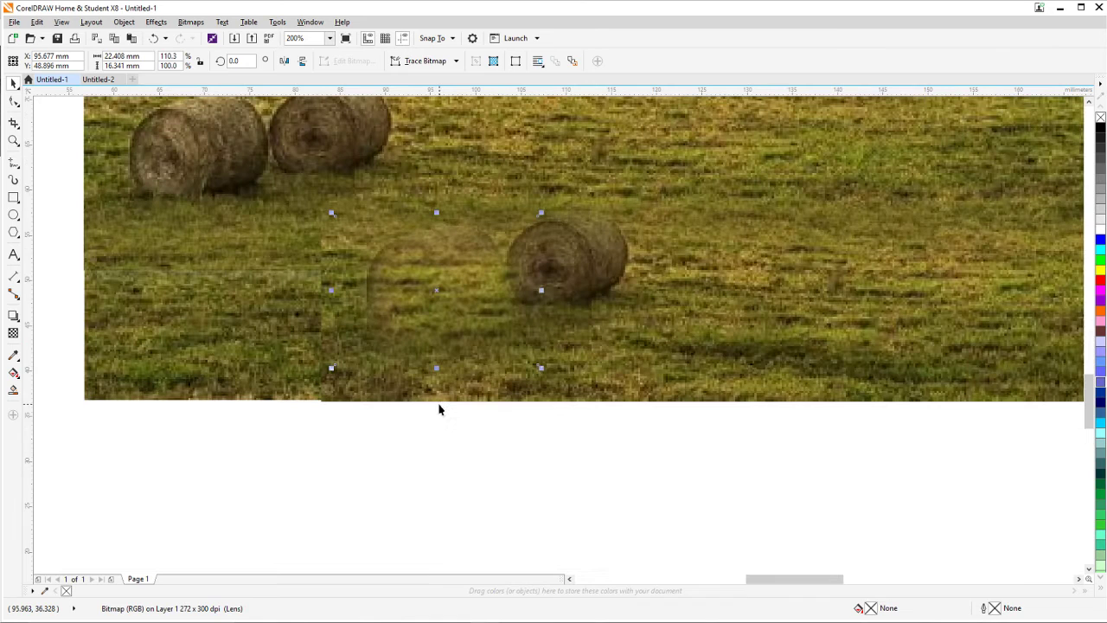
drag(438, 212, 436, 204)
drag(329, 287, 319, 287)
scroll(337, 327, down, 1)
click(378, 412)
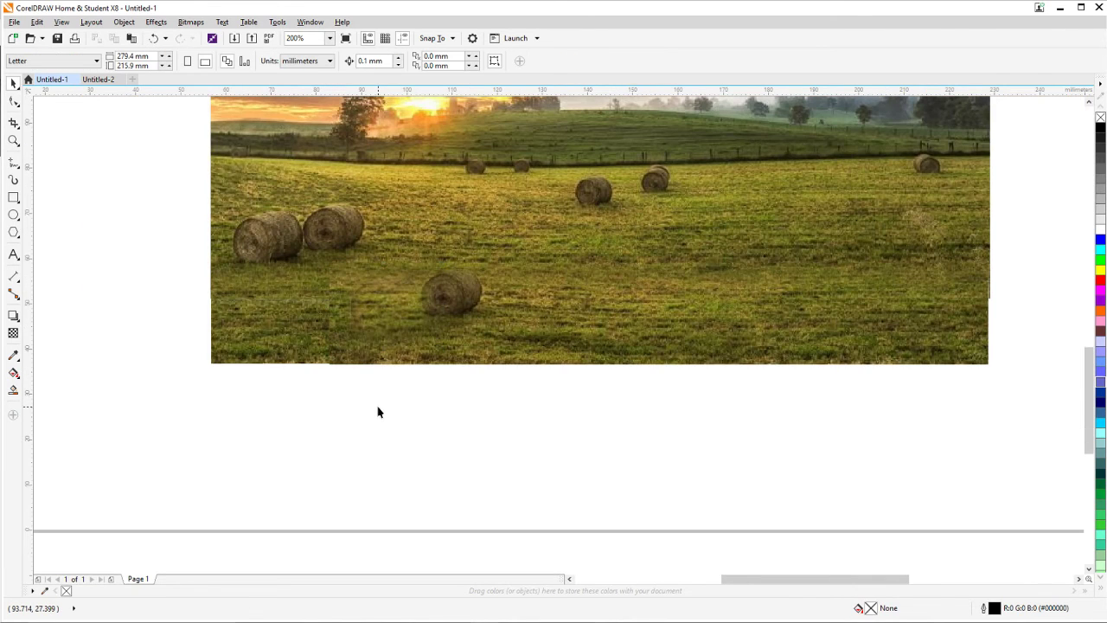
Examine the extended landscape as a whole and compare it with the original photo beside it.
scroll(378, 411, down, 1)
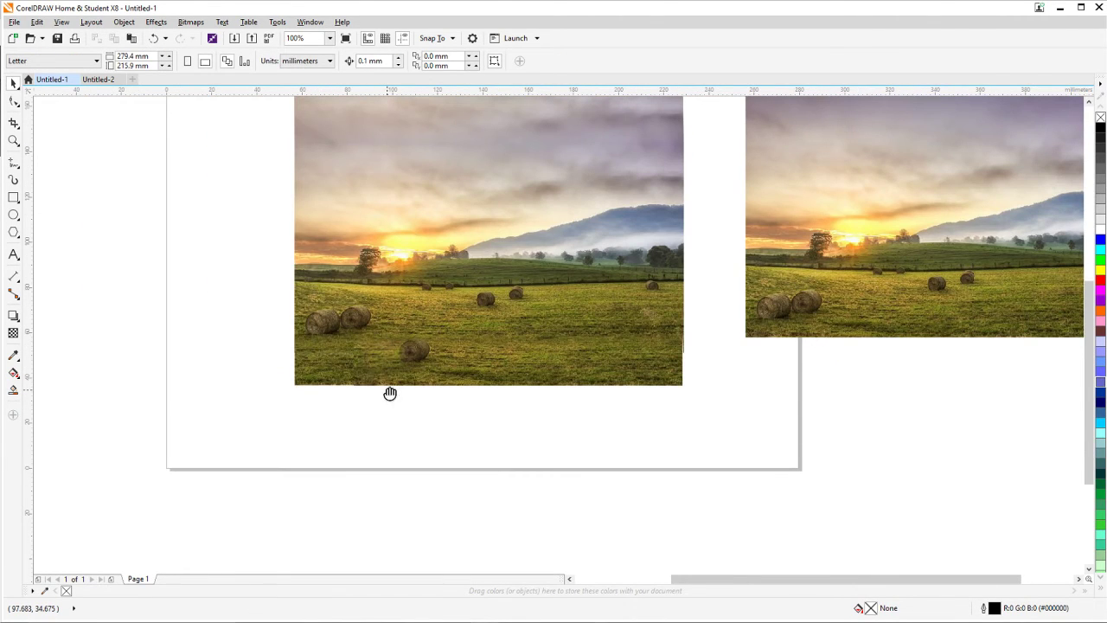
drag(388, 392, 323, 441)
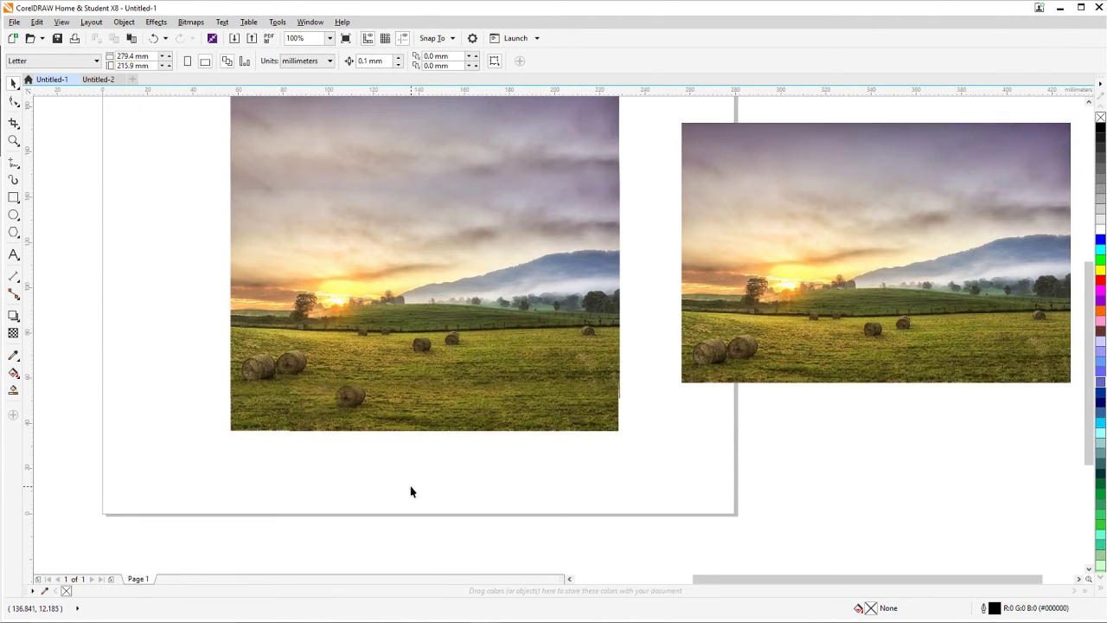
click(13, 141)
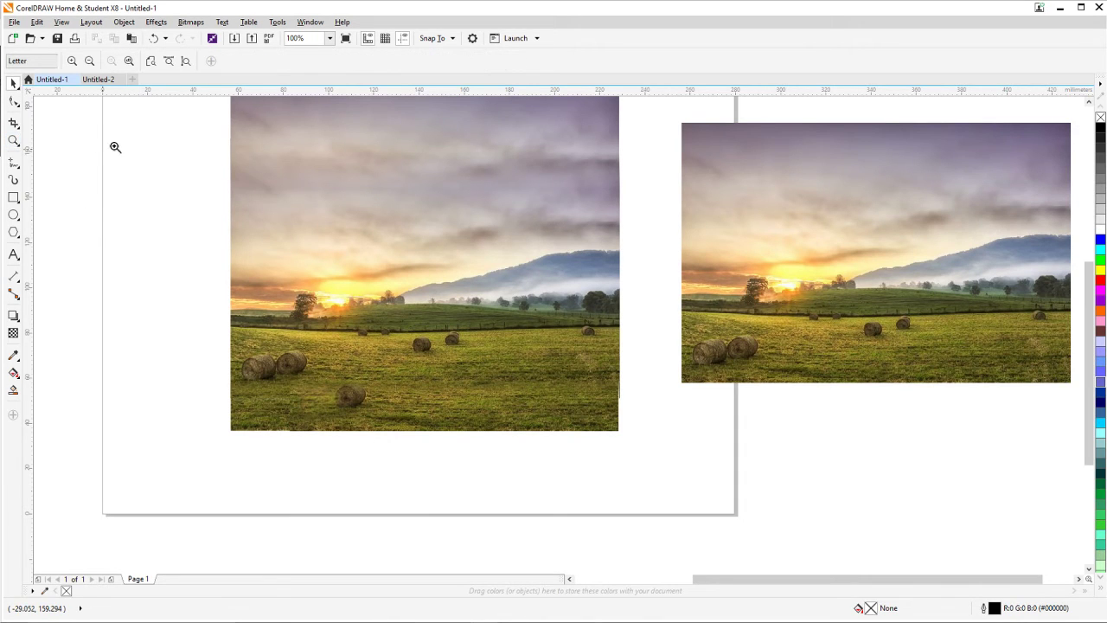
drag(202, 113, 581, 427)
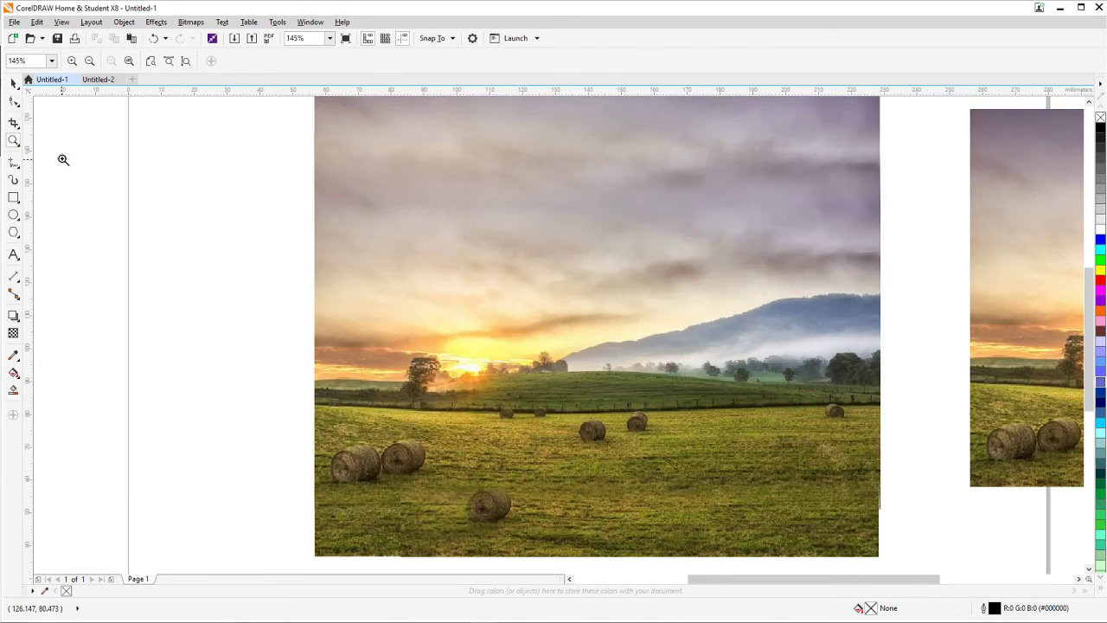
click(13, 82)
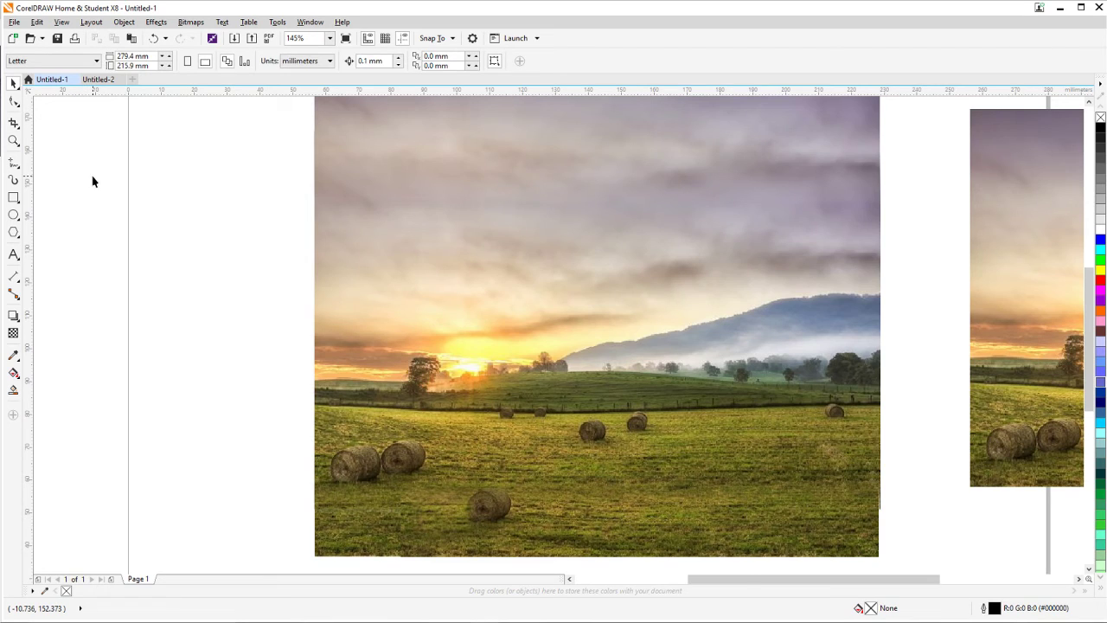
key(F4)
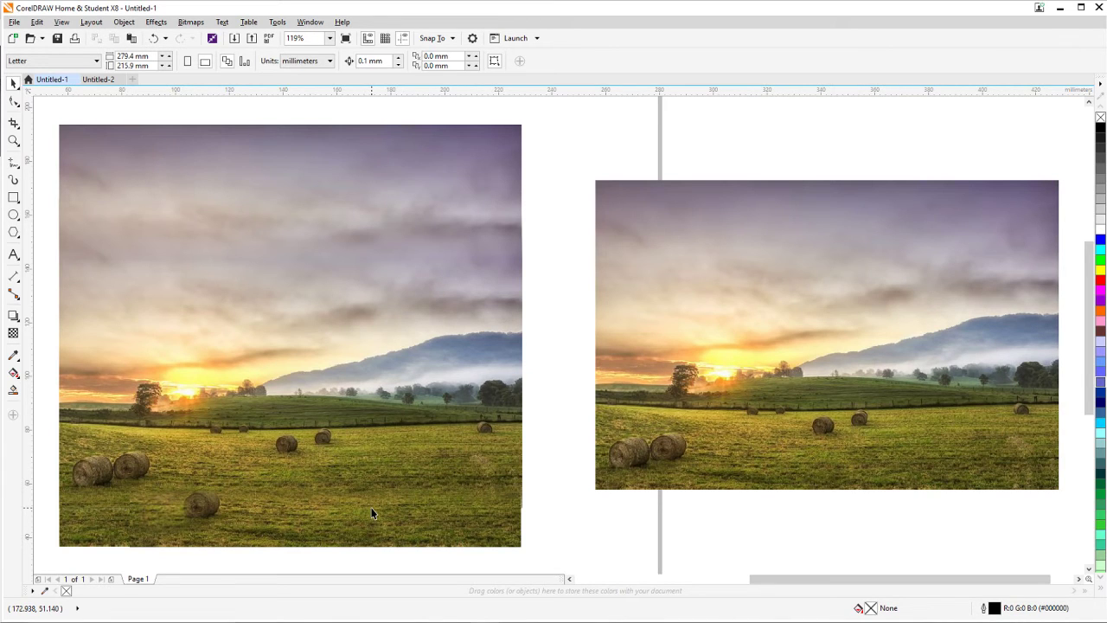
Inspect the overlapping image pieces in Simple Wireframe view and return to Enhanced view.
click(62, 22)
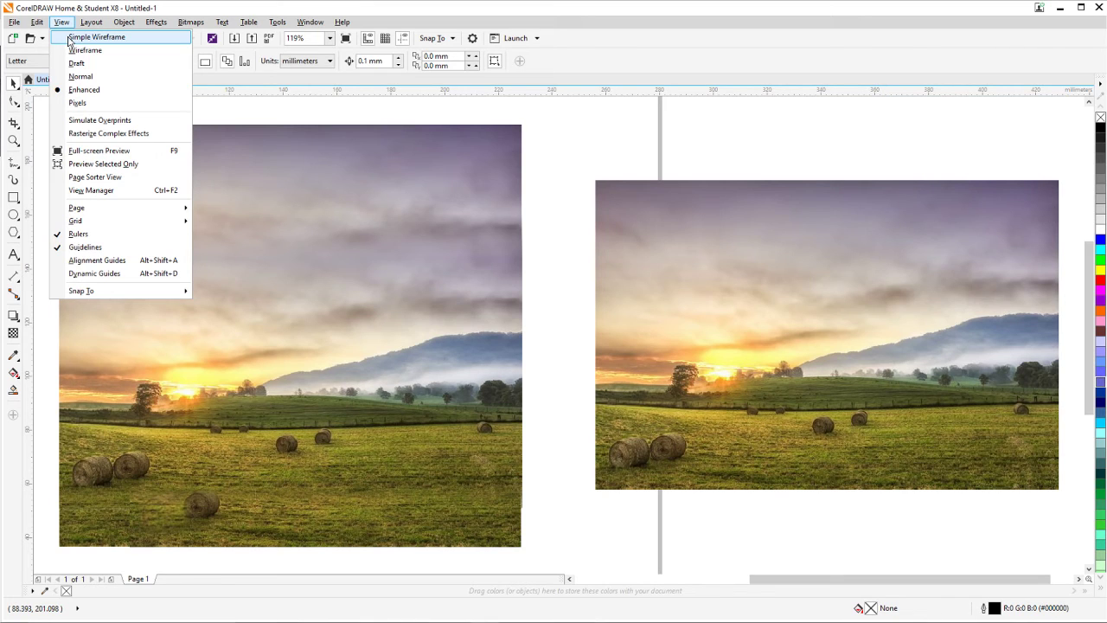
click(69, 38)
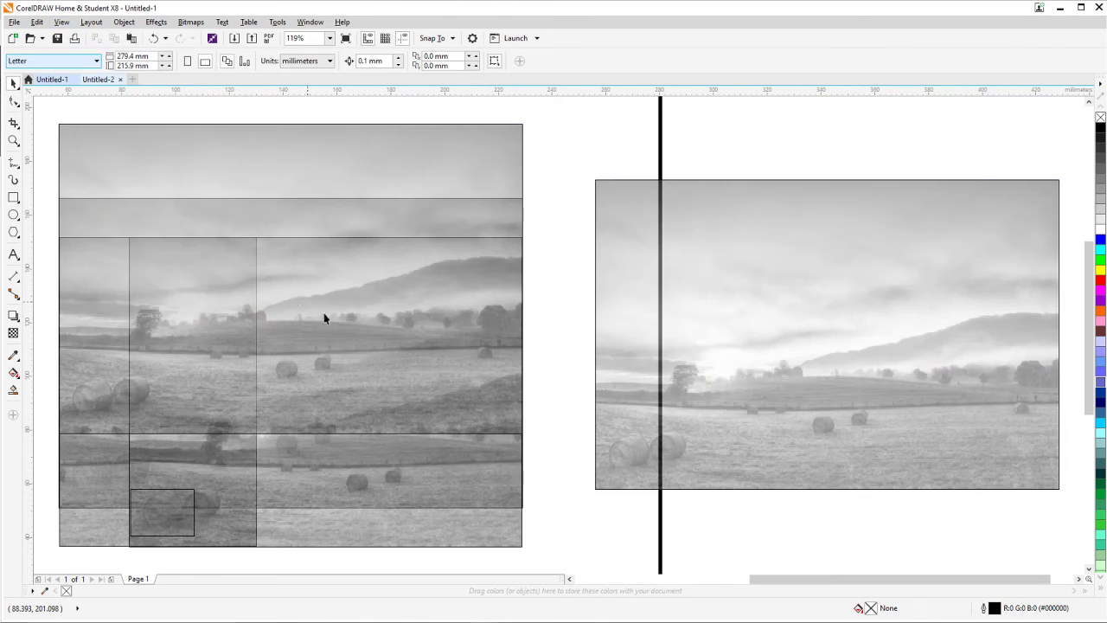
drag(573, 558, 647, 525)
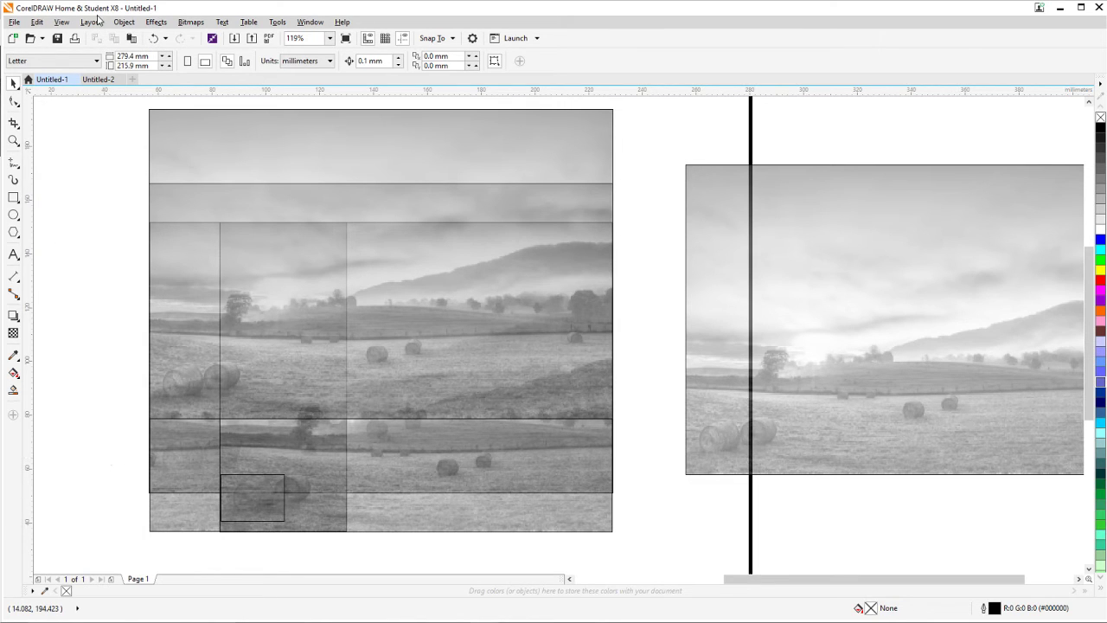
click(62, 22)
mouse_move(90, 22)
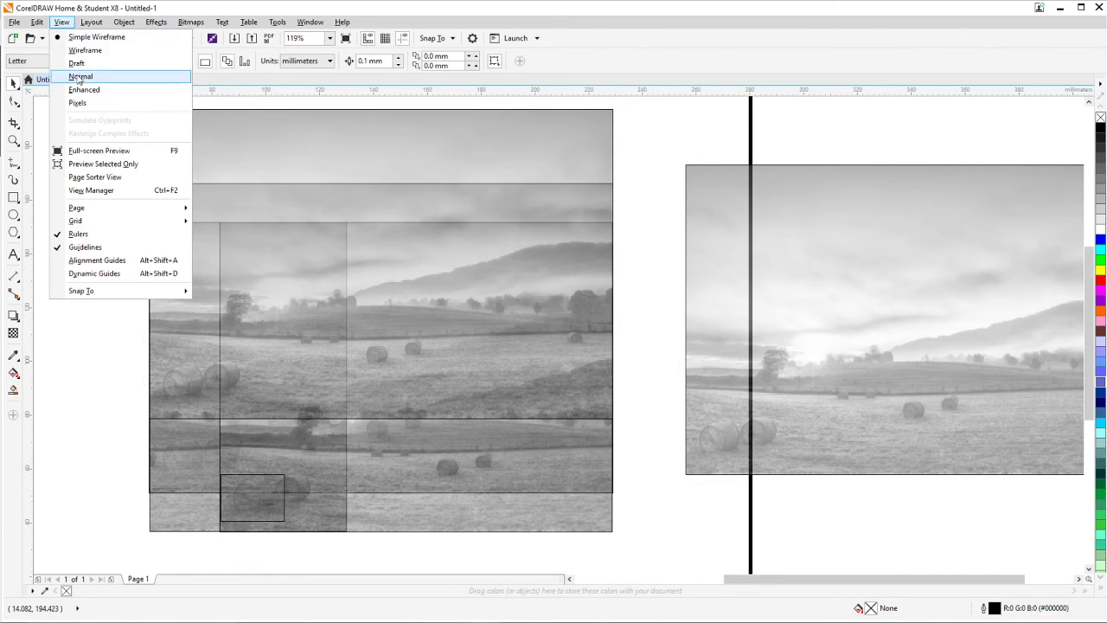
click(96, 89)
drag(363, 443, 310, 450)
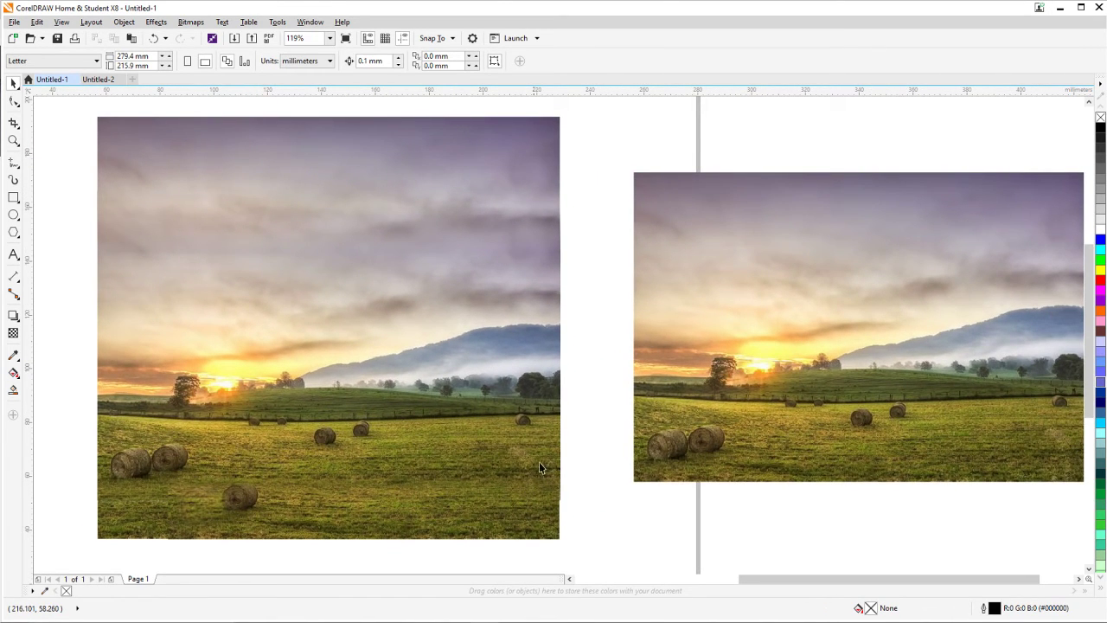
Examine the extended landscape beside the original photo, checking the overlapping image pieces along its right edge.
mouse_move(580, 436)
mouse_down()
mouse_move(554, 420)
mouse_move(562, 438)
mouse_up()
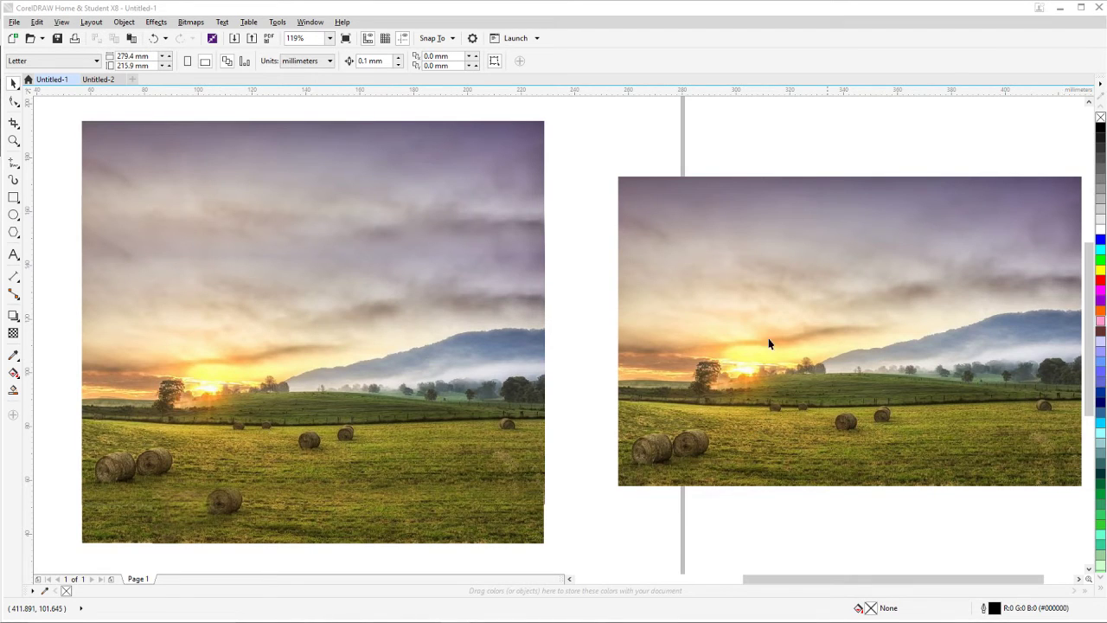
click(580, 340)
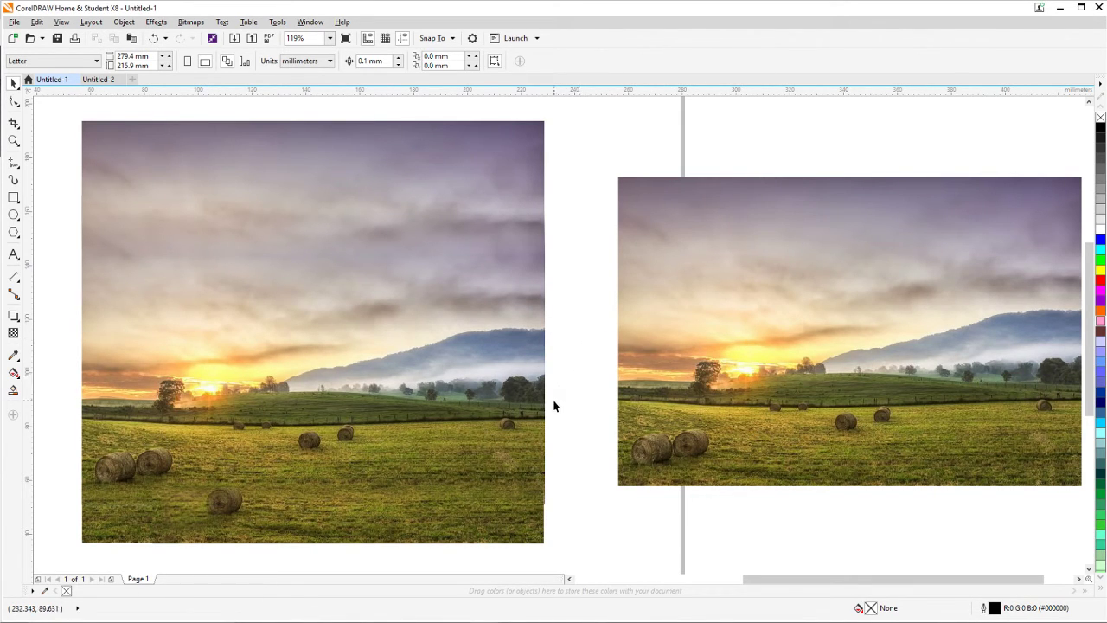
mouse_move(553, 403)
mouse_down()
mouse_move(571, 371)
mouse_move(576, 400)
mouse_up()
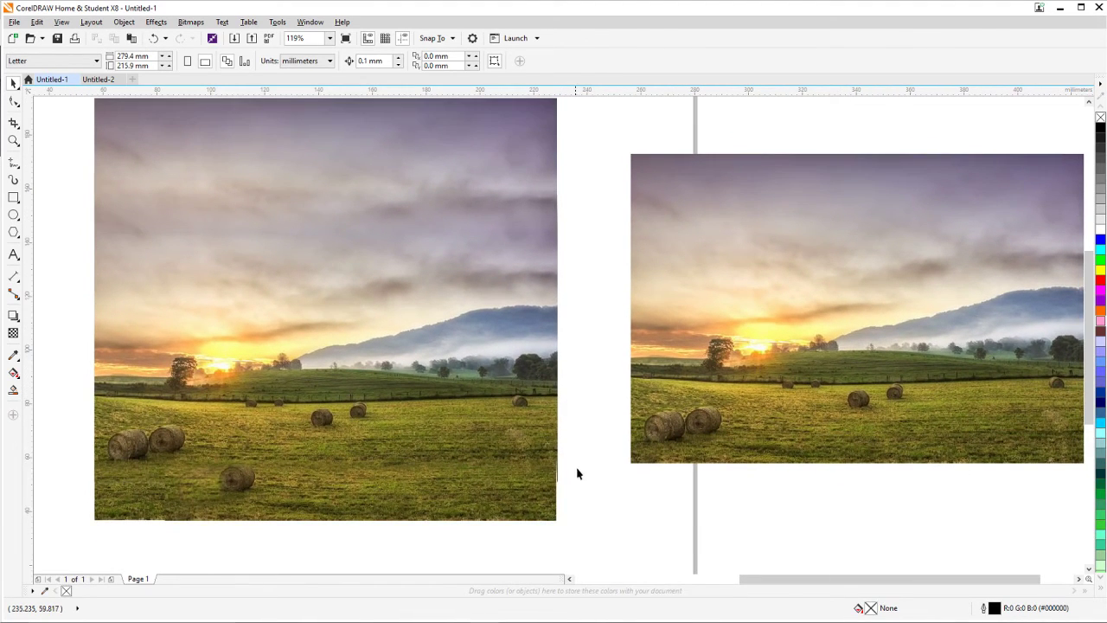
drag(576, 472, 548, 449)
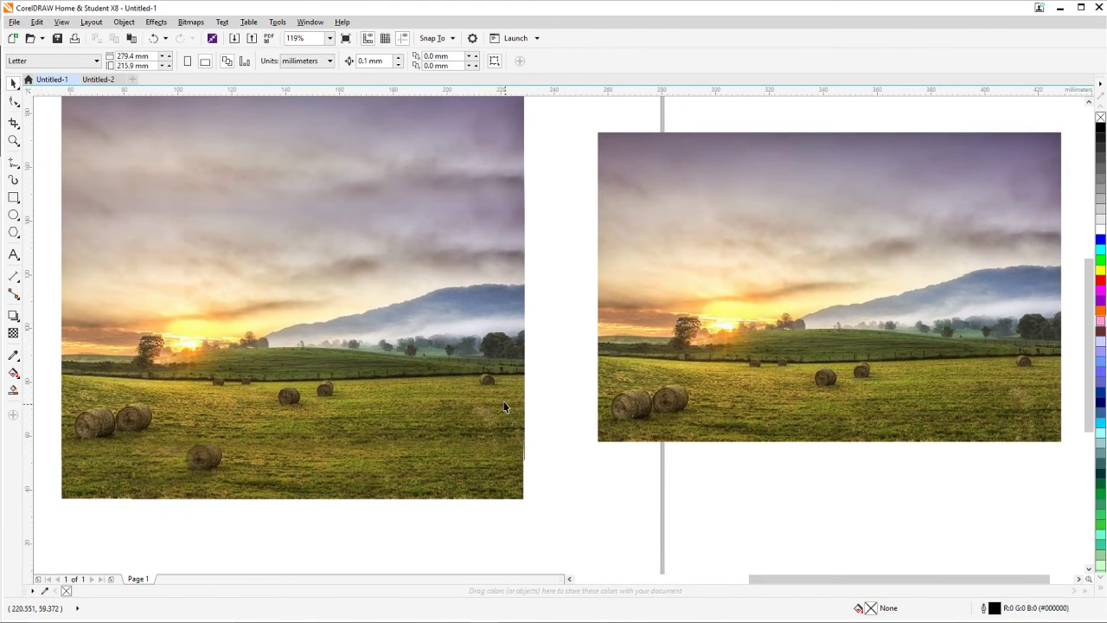
drag(509, 310, 467, 323)
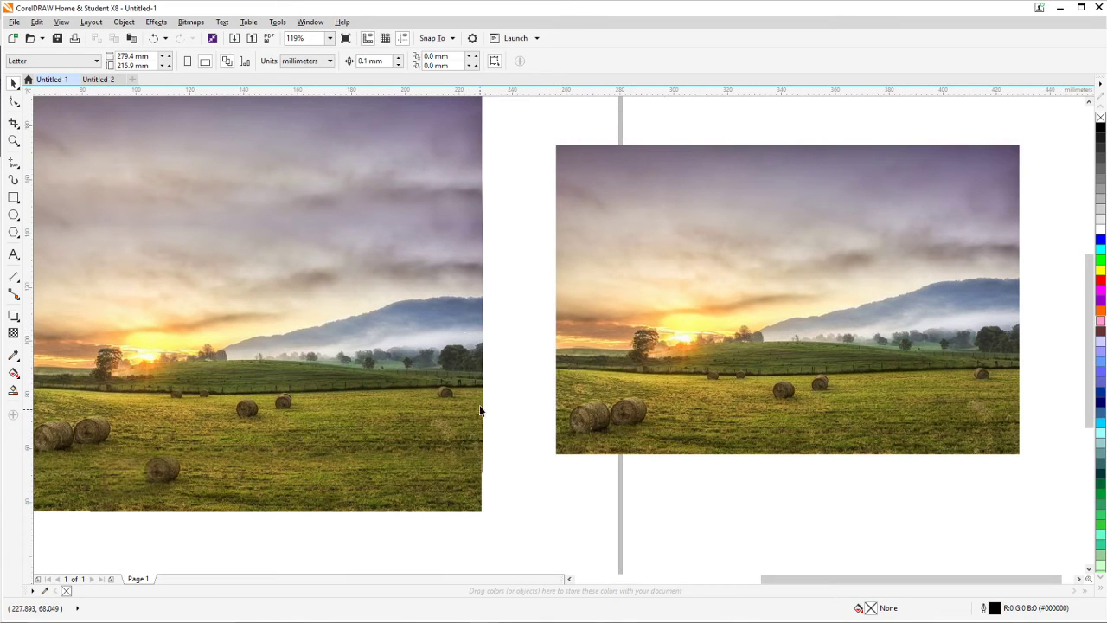
click(470, 479)
scroll(475, 484, up, 1)
scroll(491, 477, down, 1)
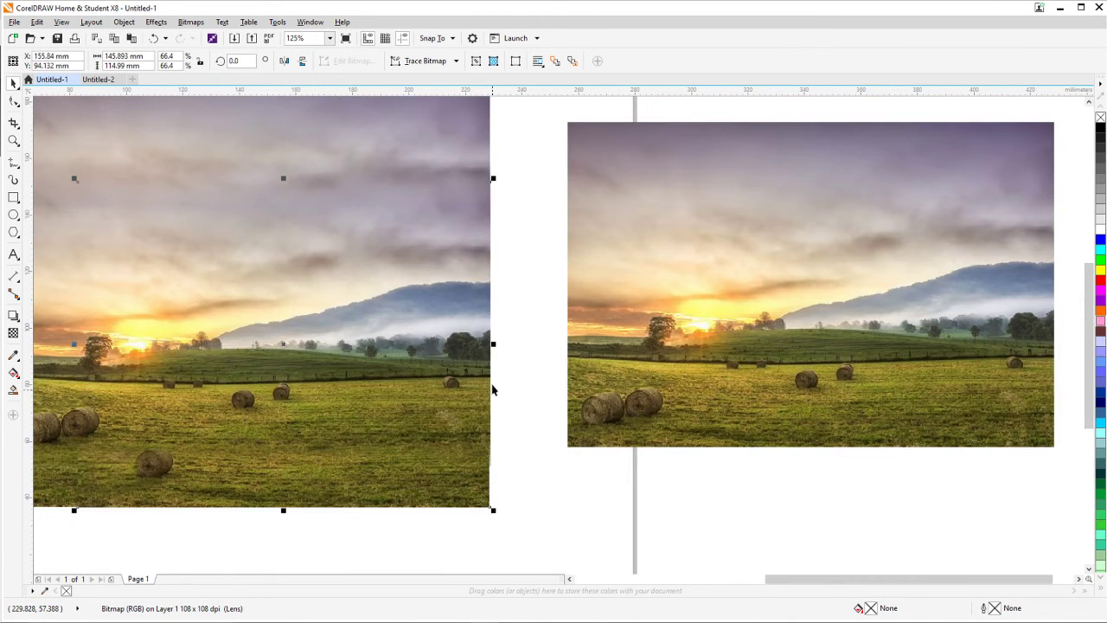
drag(497, 347, 493, 356)
key(Escape)
drag(383, 415, 498, 413)
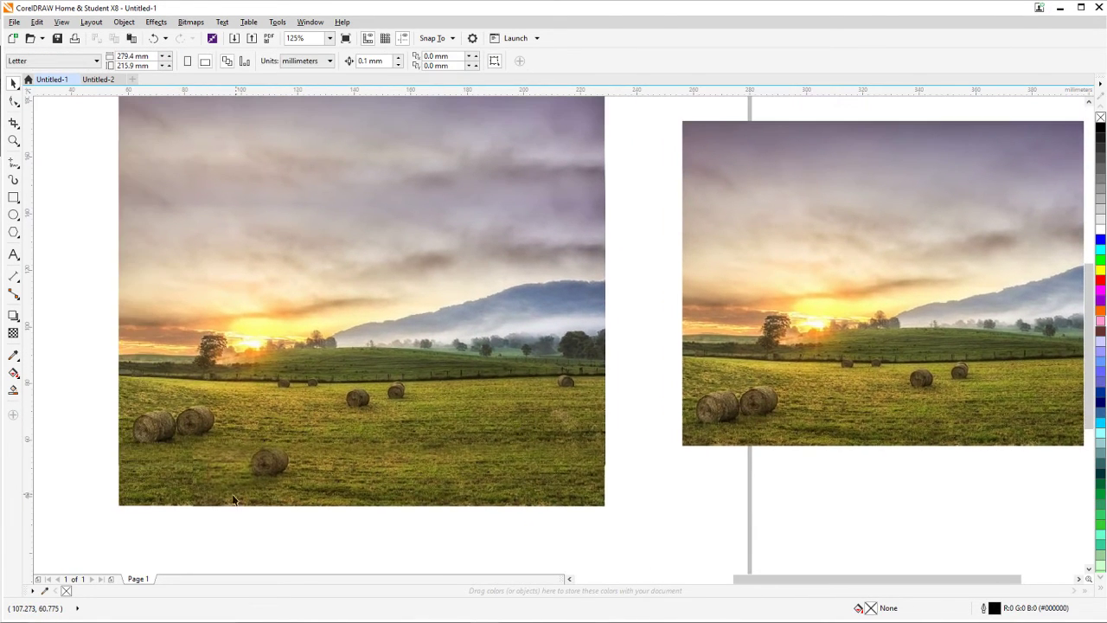
scroll(230, 491, down, 2)
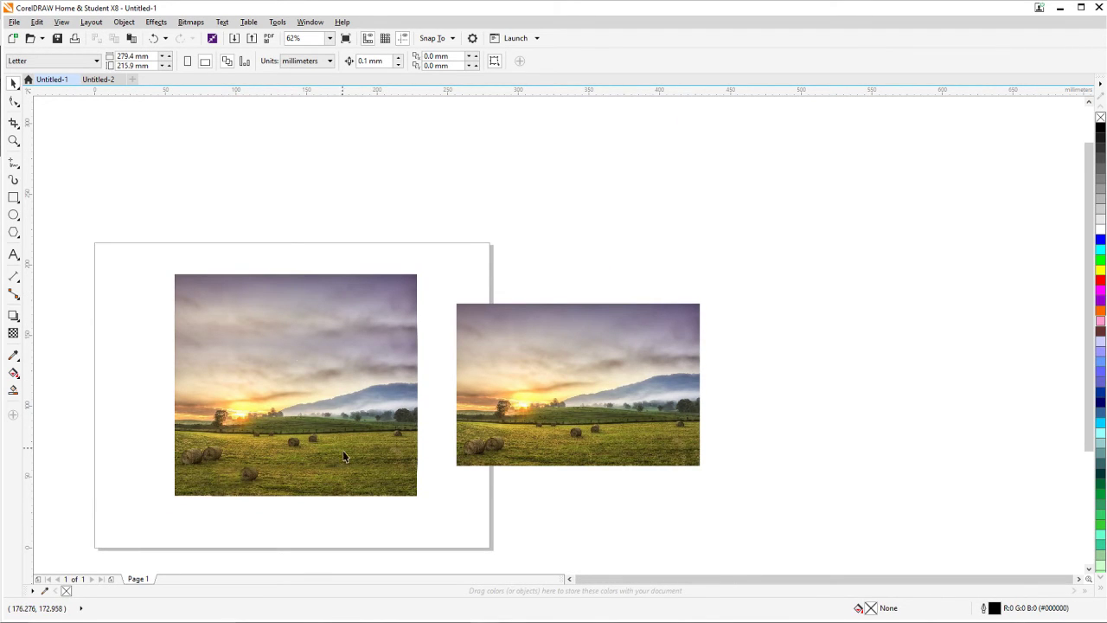
Select all five pieces of the extended landscape on the page.
drag(125, 223, 445, 546)
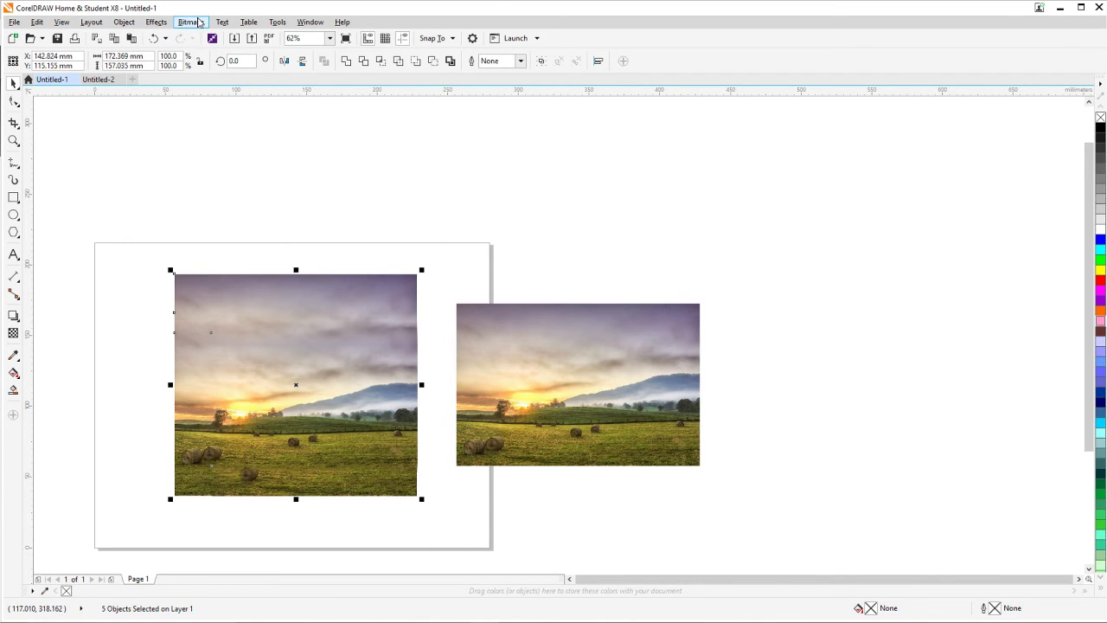
click(198, 22)
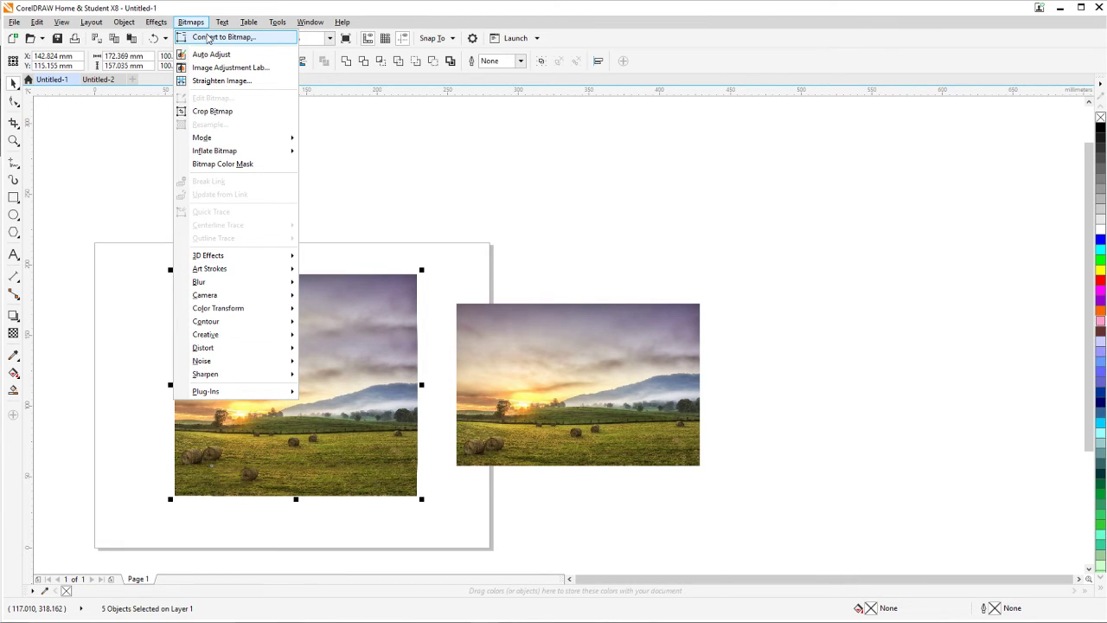
click(209, 38)
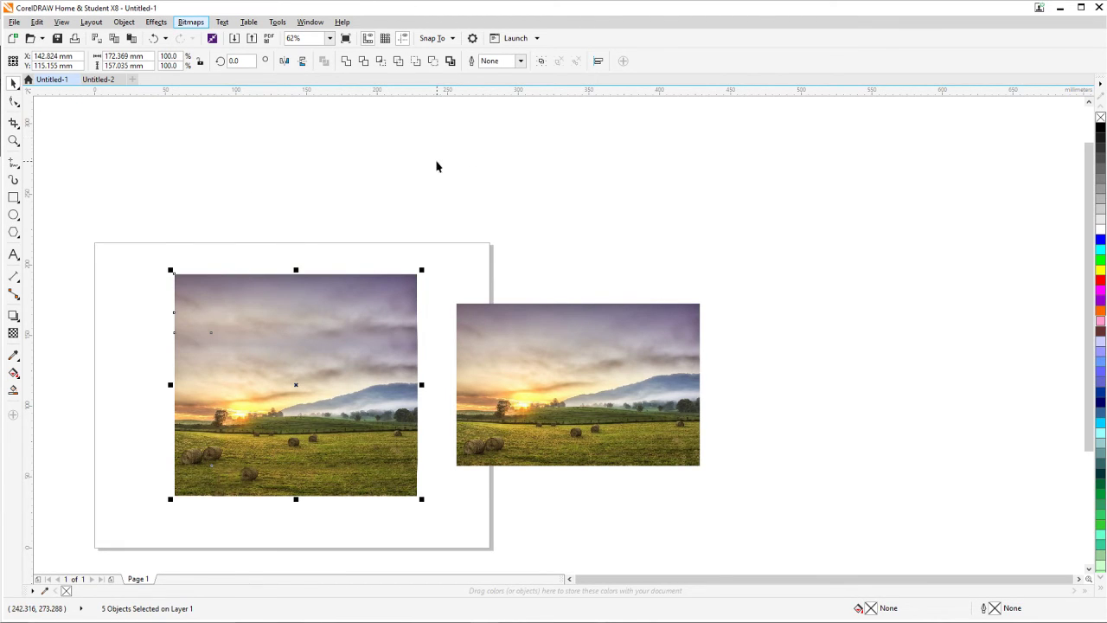
drag(354, 361, 194, 262)
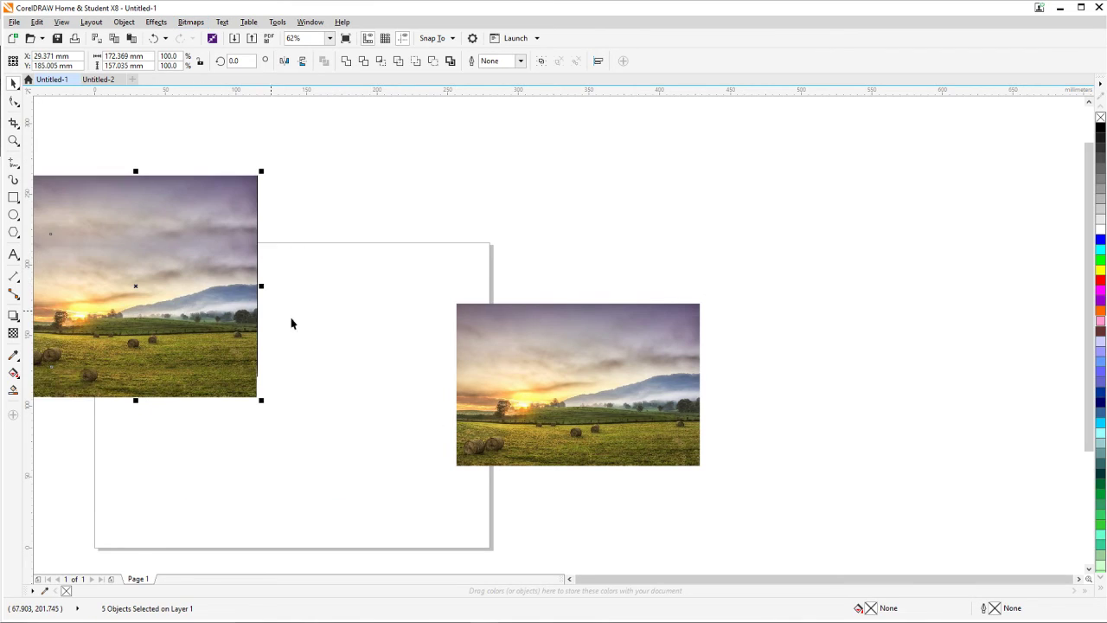
key(ctrl+z)
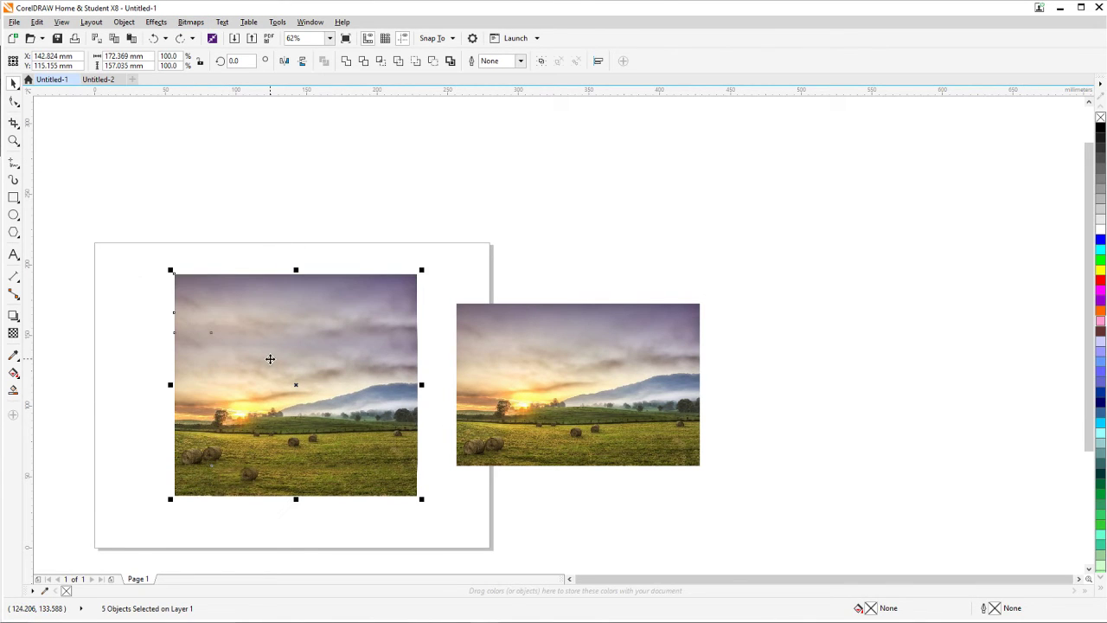
Duplicate the five selected pieces, move the copy left off the page to about X -101, Y 104.1 mm, and deselect it.
click(36, 22)
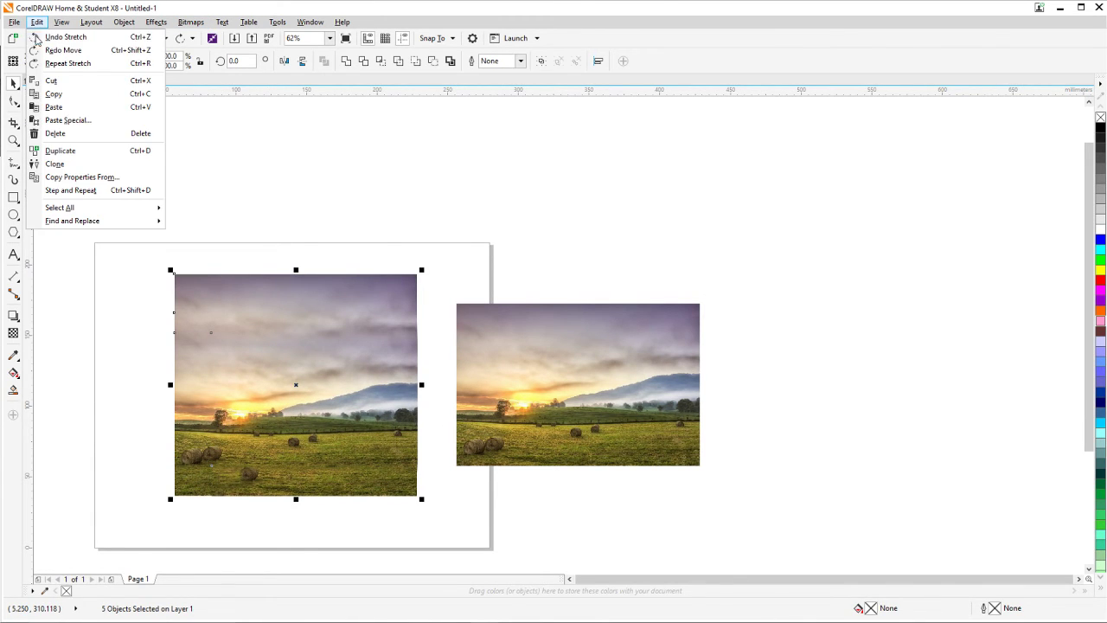
click(76, 153)
drag(299, 214, 552, 156)
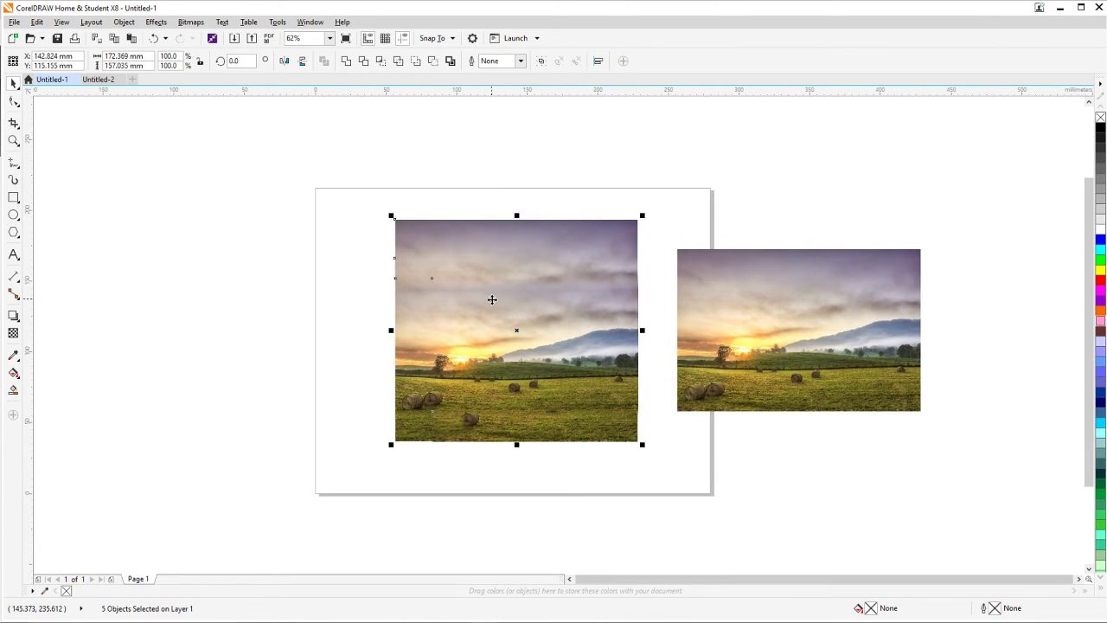
drag(493, 303, 148, 319)
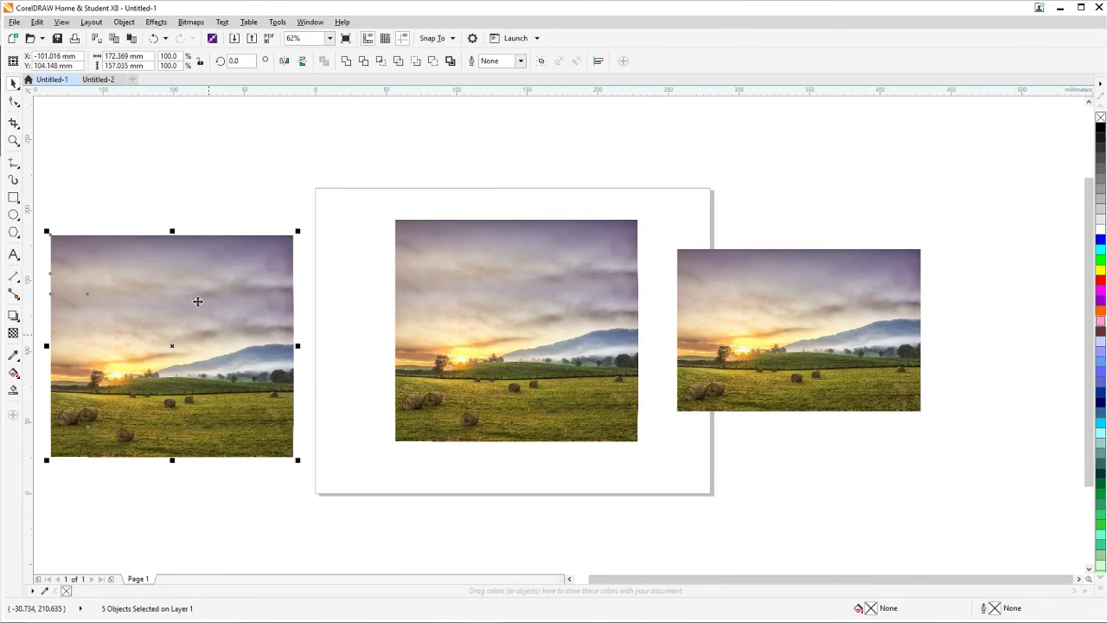
click(355, 227)
Convert the five landscape pieces on the page into one 300 dpi RGB Color (24-bit) bitmap with anti-aliasing and a transparent background.
drag(358, 225, 260, 242)
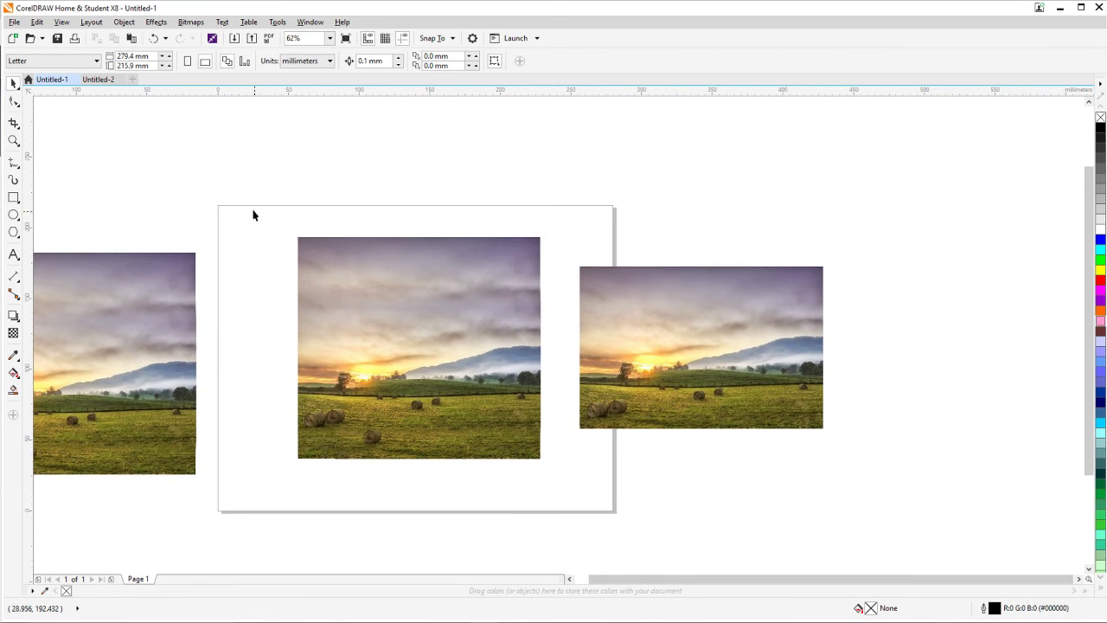
drag(253, 201, 563, 441)
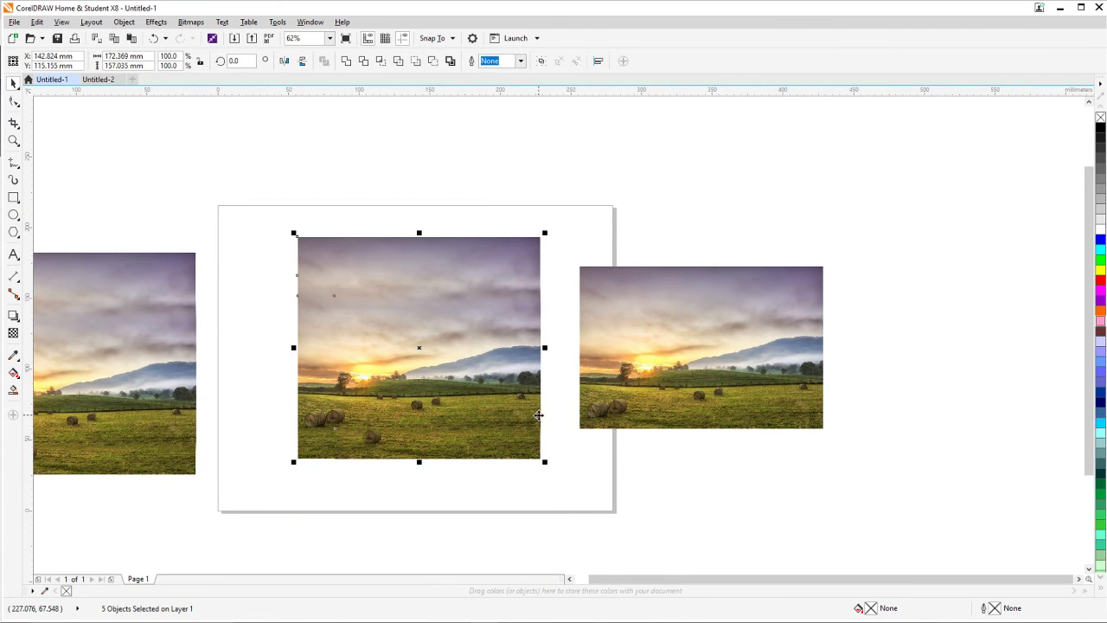
click(190, 21)
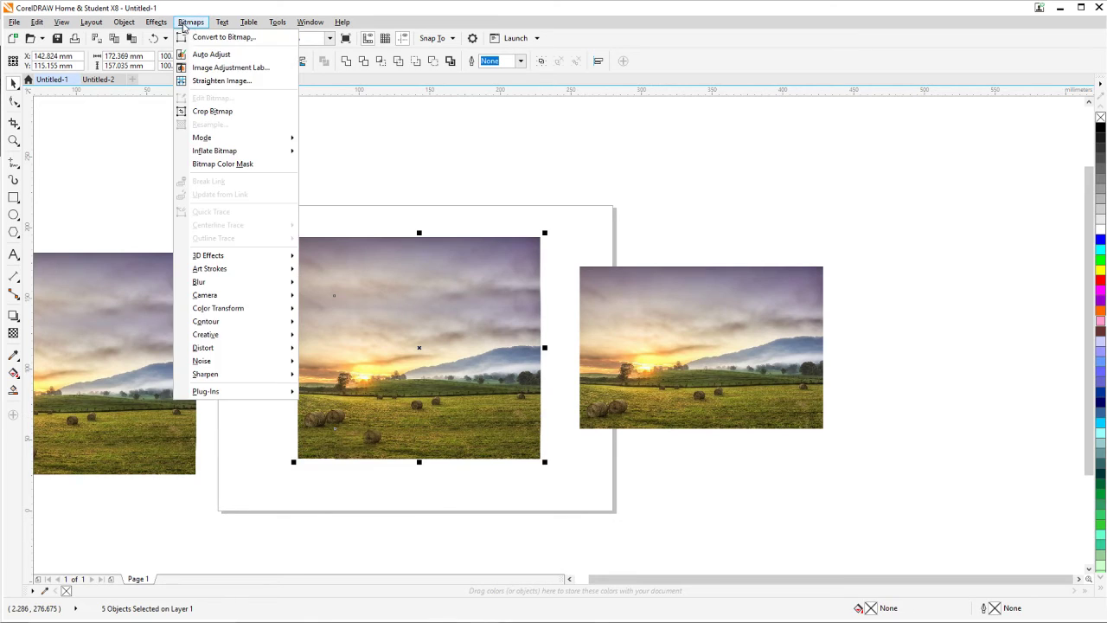
click(216, 38)
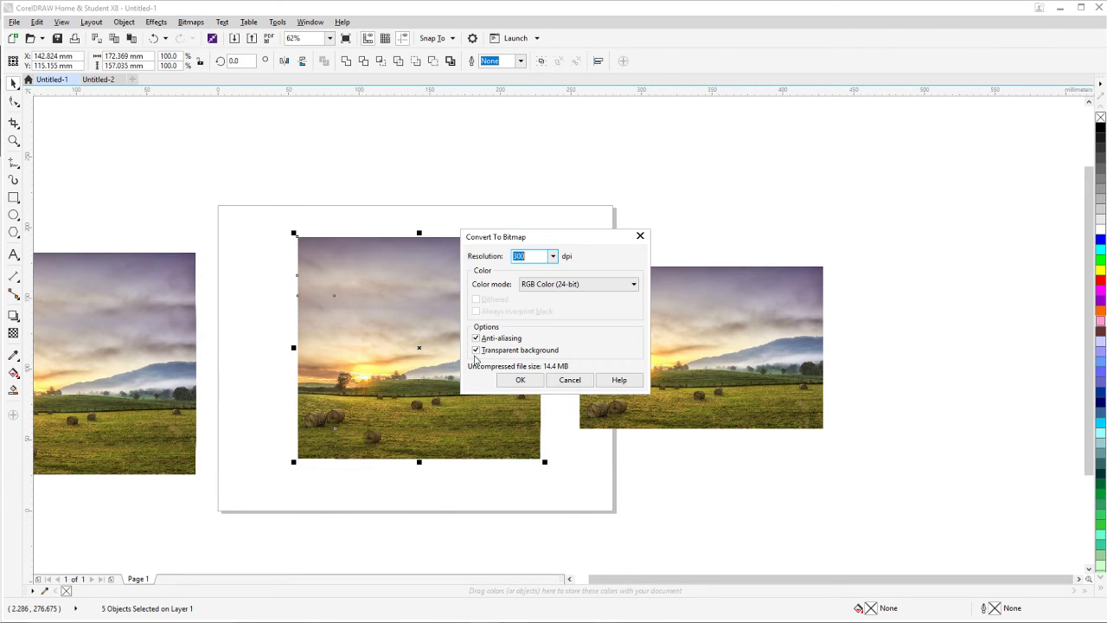
click(520, 380)
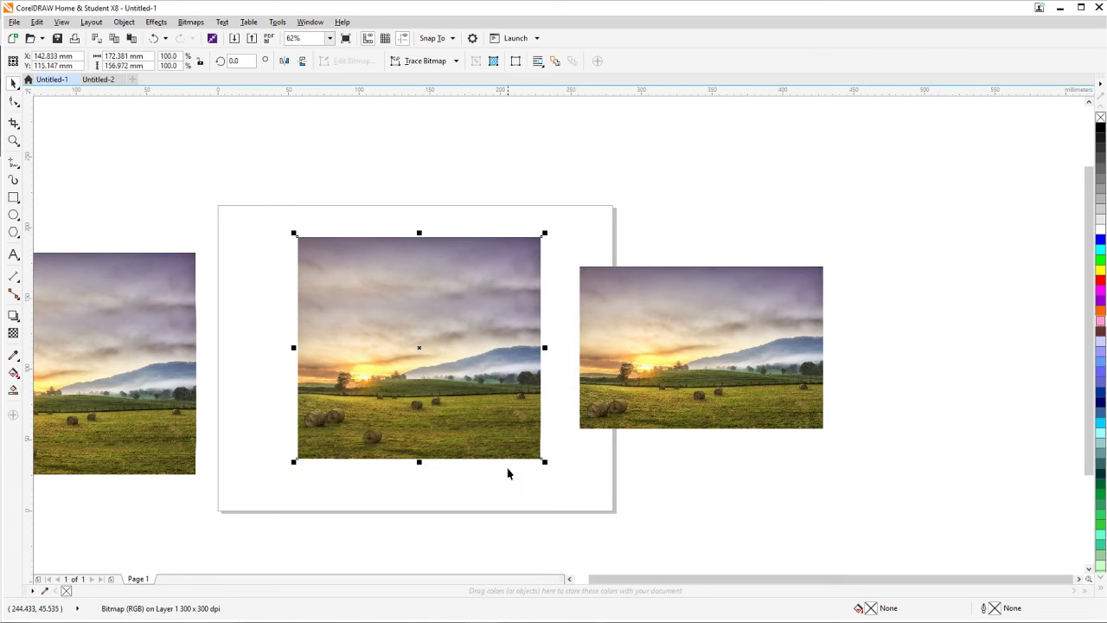
Examine the flattened landscape bitmap up close and compare it with the original photo.
drag(508, 472, 419, 498)
scroll(431, 449, up, 1)
scroll(423, 482, down, 1)
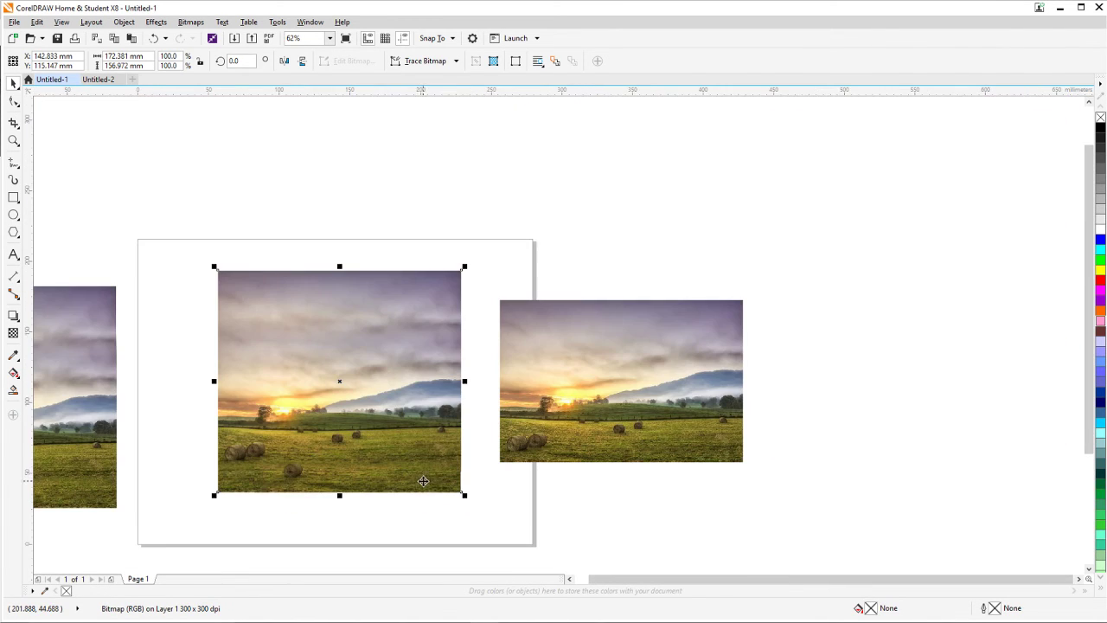
click(13, 140)
drag(378, 259, 528, 519)
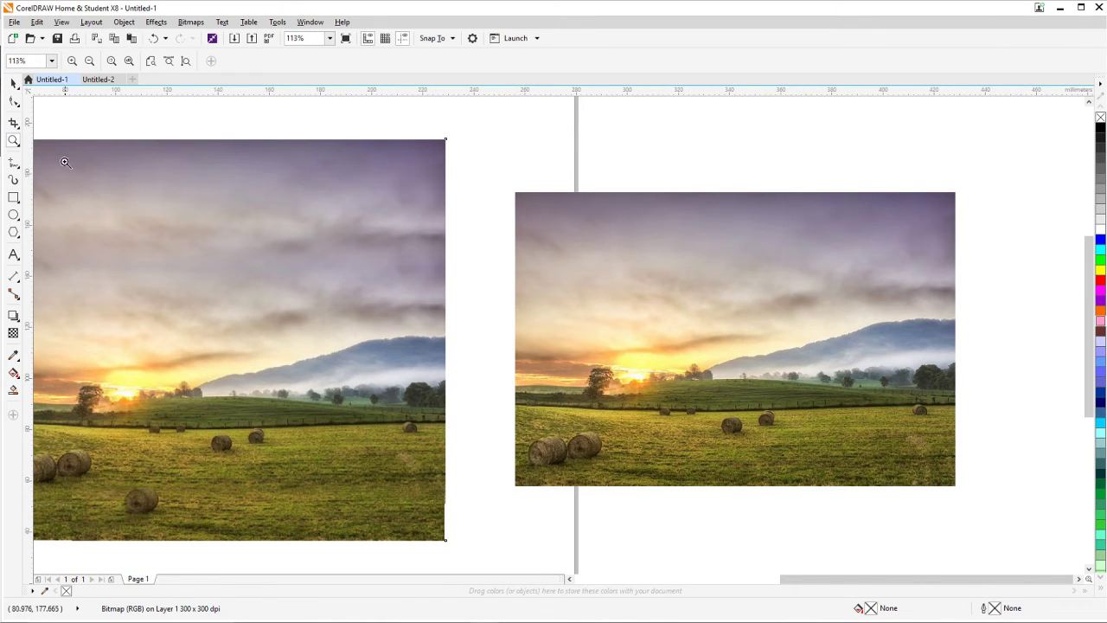
click(13, 82)
click(260, 253)
drag(262, 257, 296, 267)
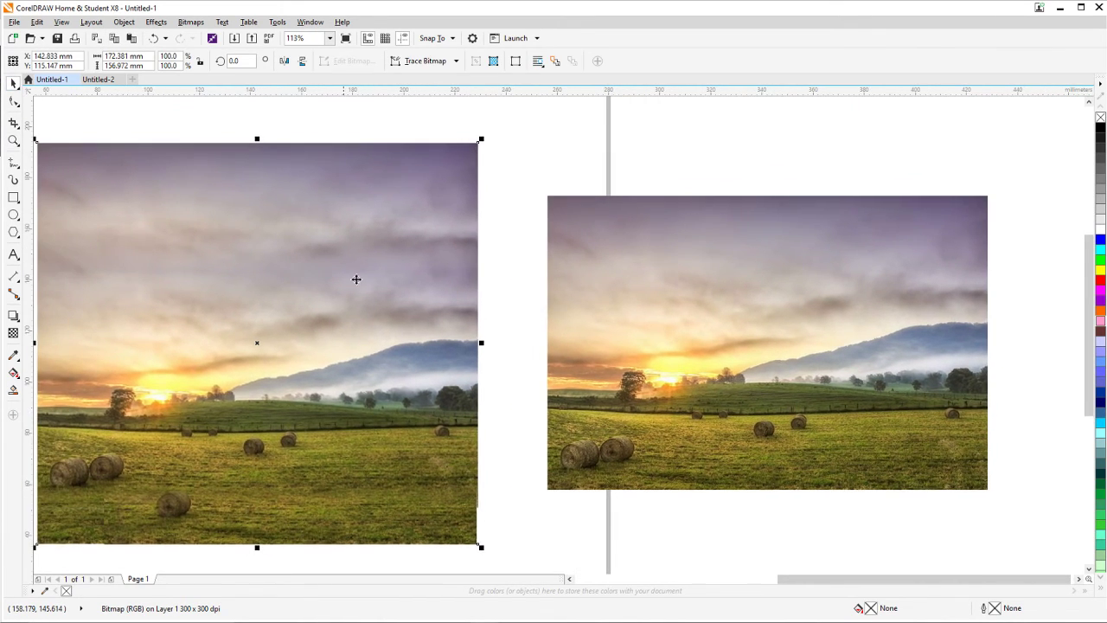
click(508, 285)
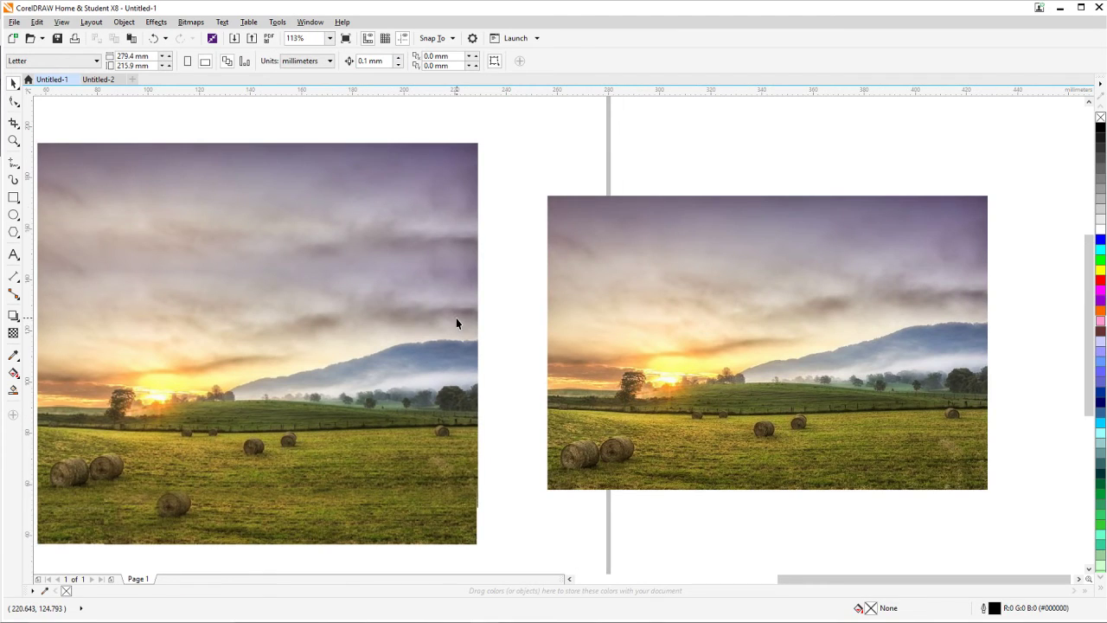
Duplicate the flattened landscape bitmap in place, undoing the trial move of the copy.
scroll(456, 323, down, 3)
click(353, 265)
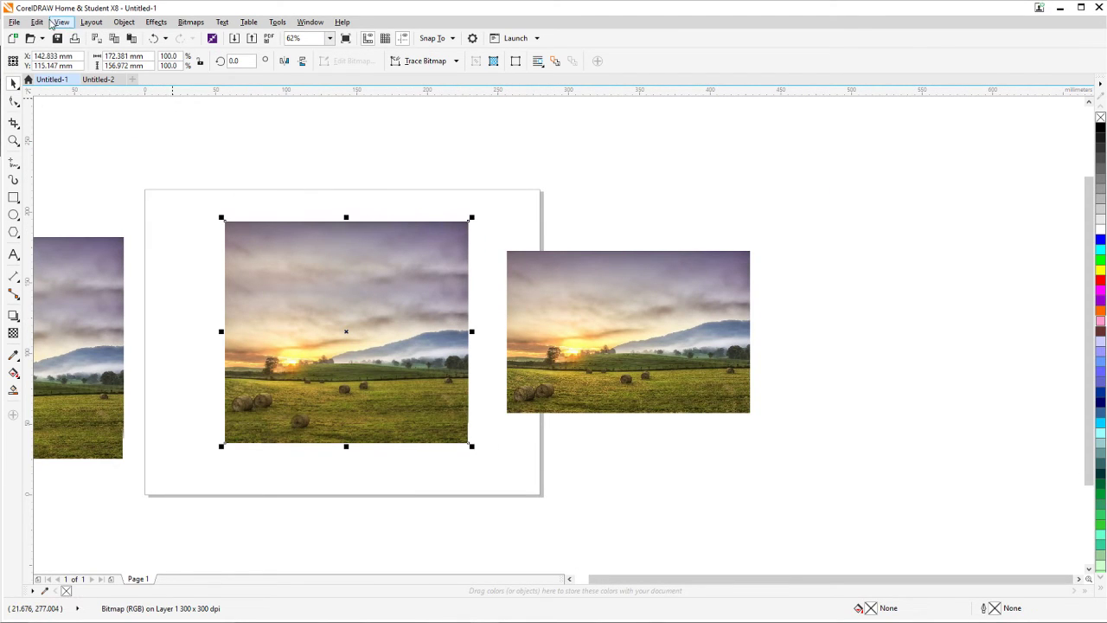
click(37, 22)
click(76, 152)
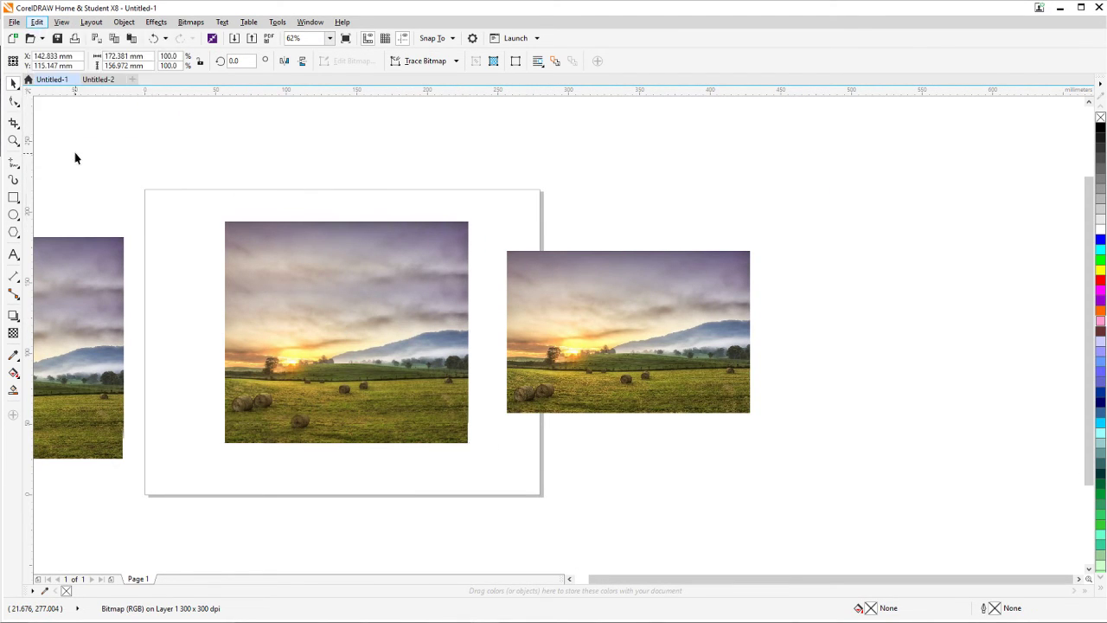
key(Escape)
drag(357, 258, 423, 234)
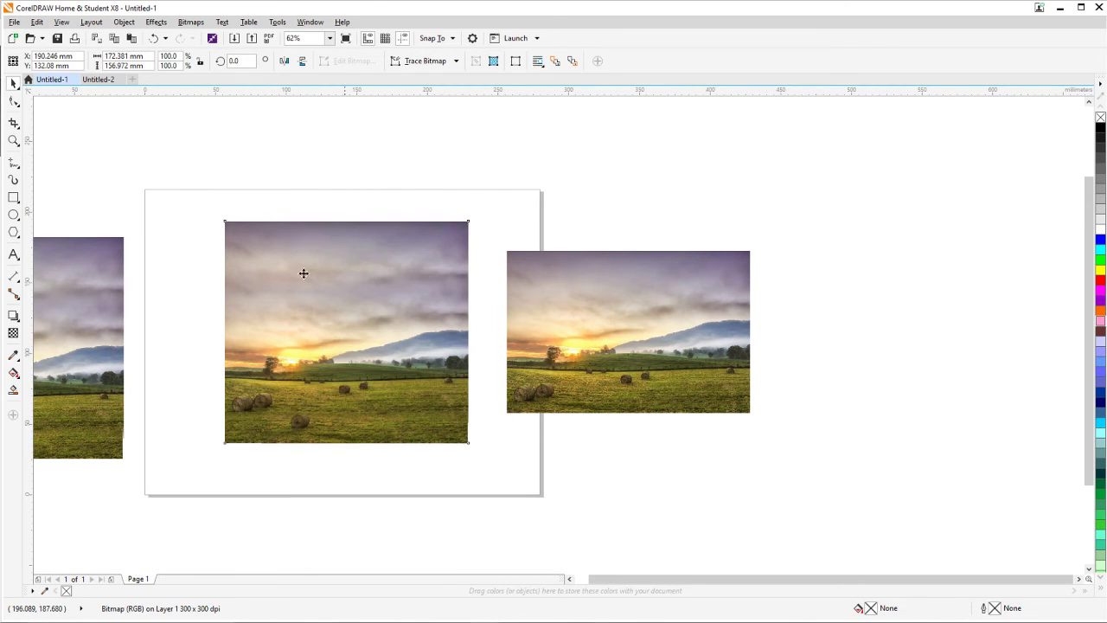
click(153, 38)
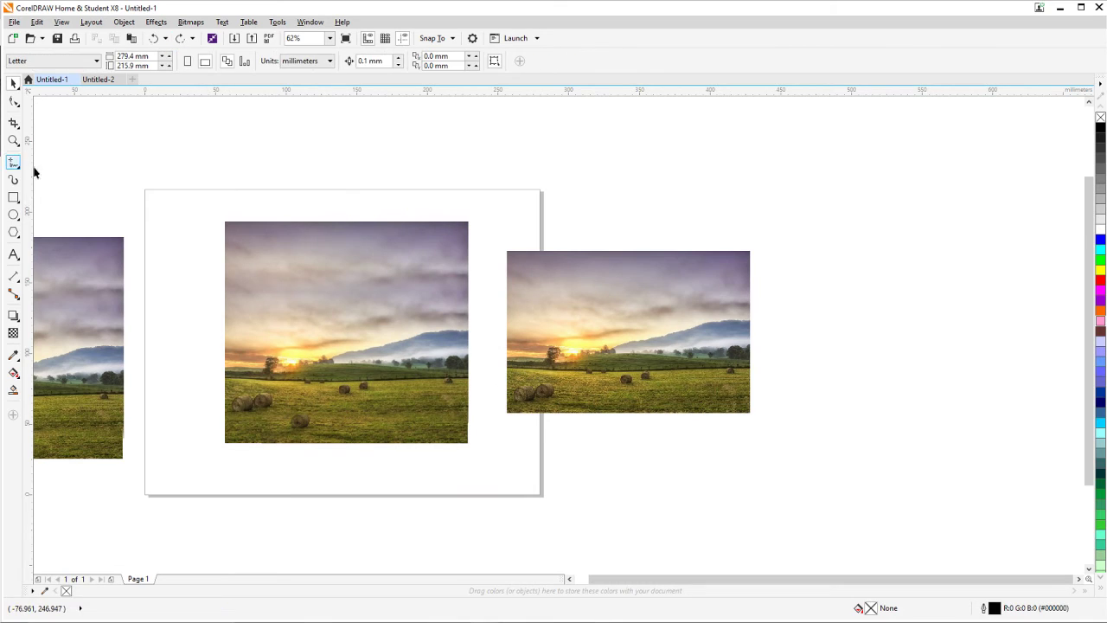
Reshape the upper bitmap copy by its left corner nodes into a strip about 10.2 mm wide along the landscape's right edge.
click(298, 263)
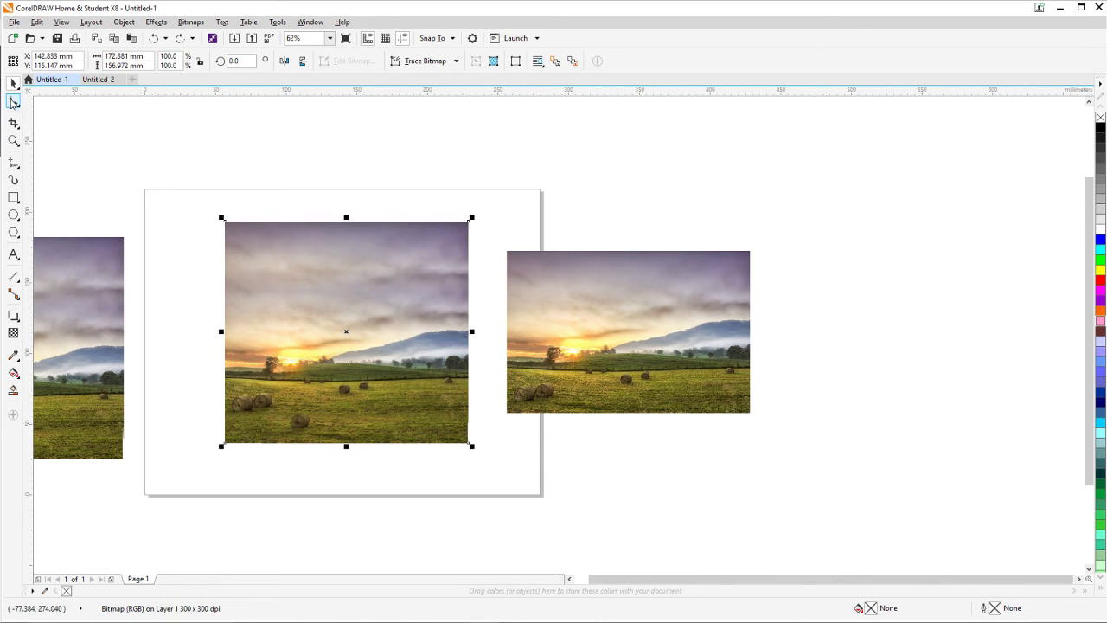
click(13, 102)
drag(180, 178, 281, 514)
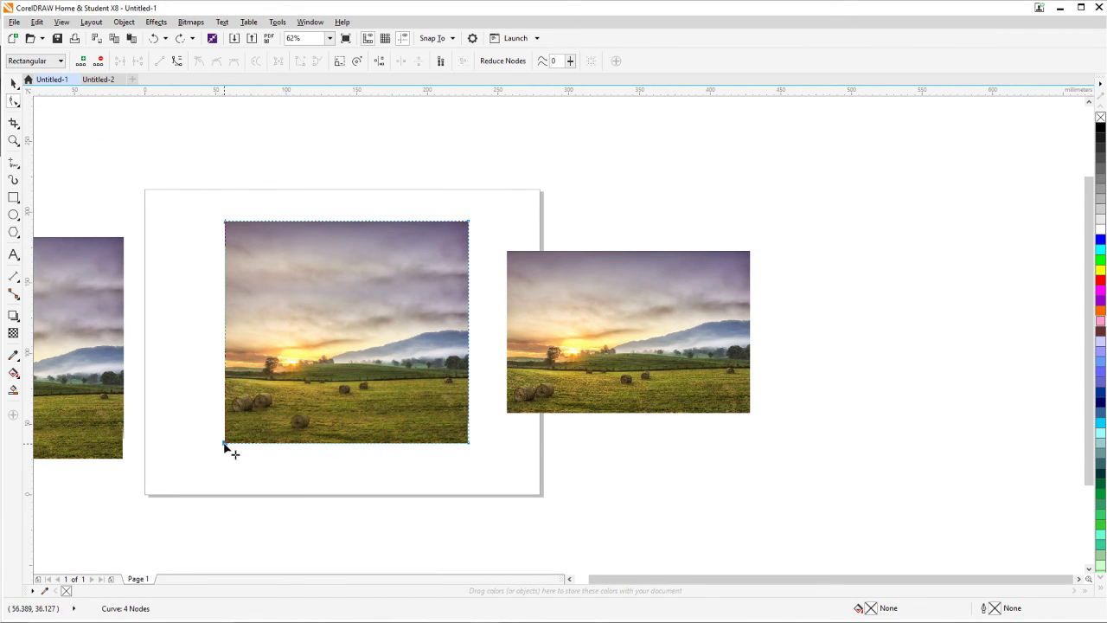
drag(224, 446, 456, 444)
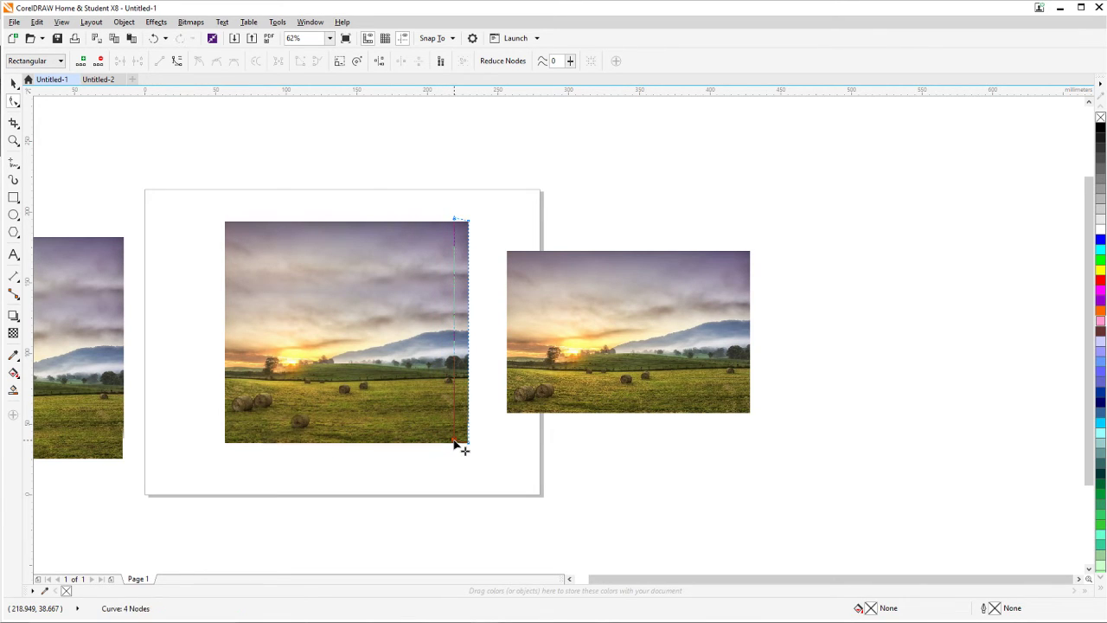
click(13, 83)
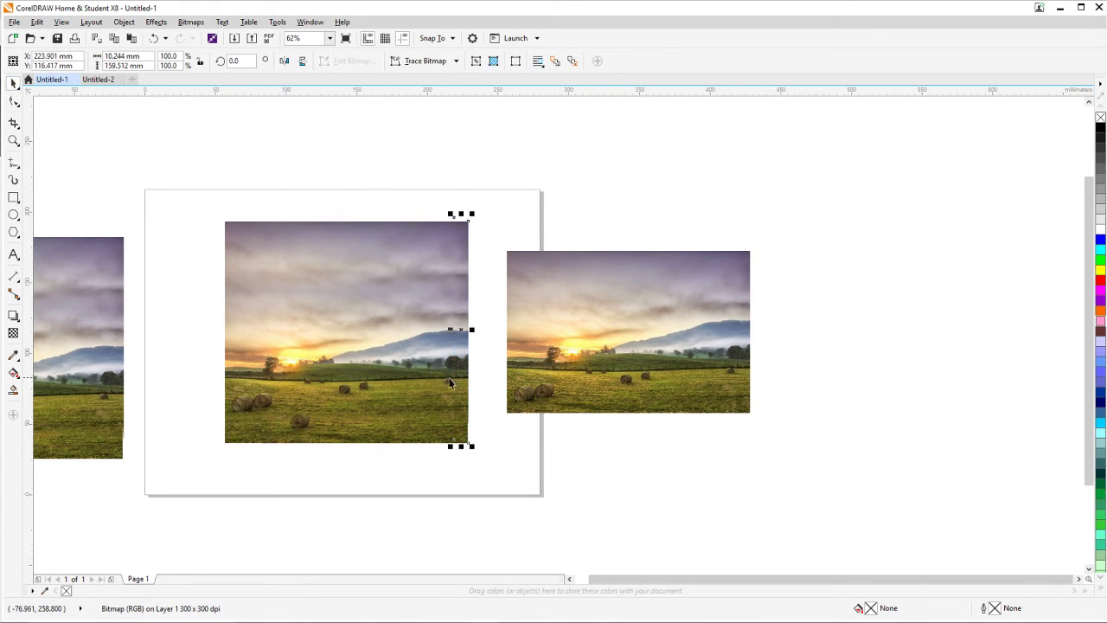
Inspect the narrow strip overlapping the flattened landscape in Simple Wireframe view.
scroll(482, 391, up, 2)
scroll(483, 390, down, 2)
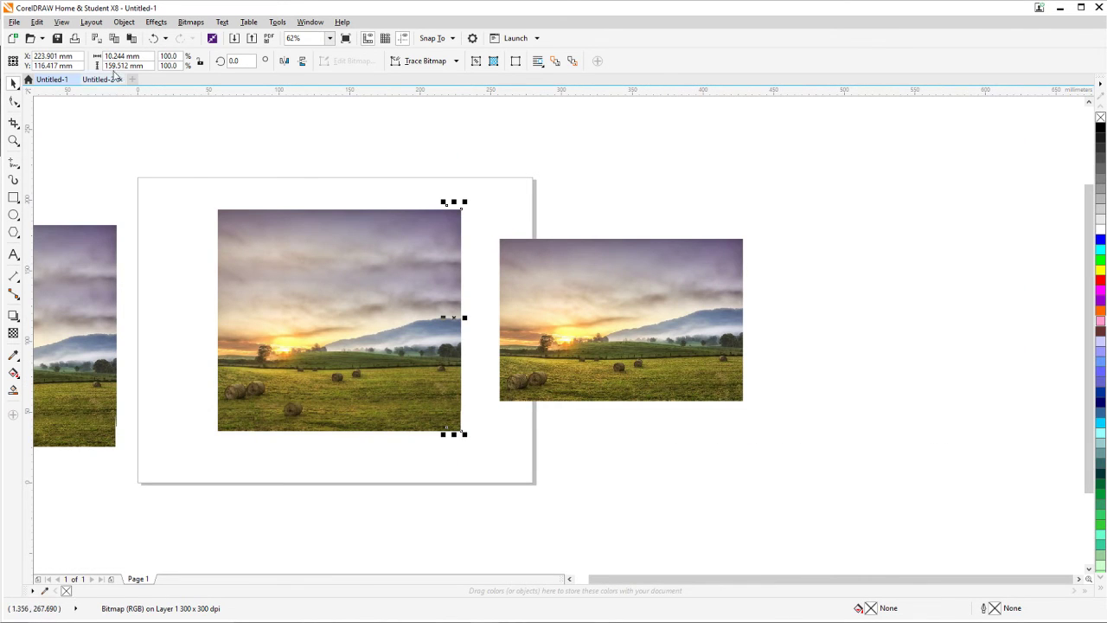
click(62, 22)
click(71, 38)
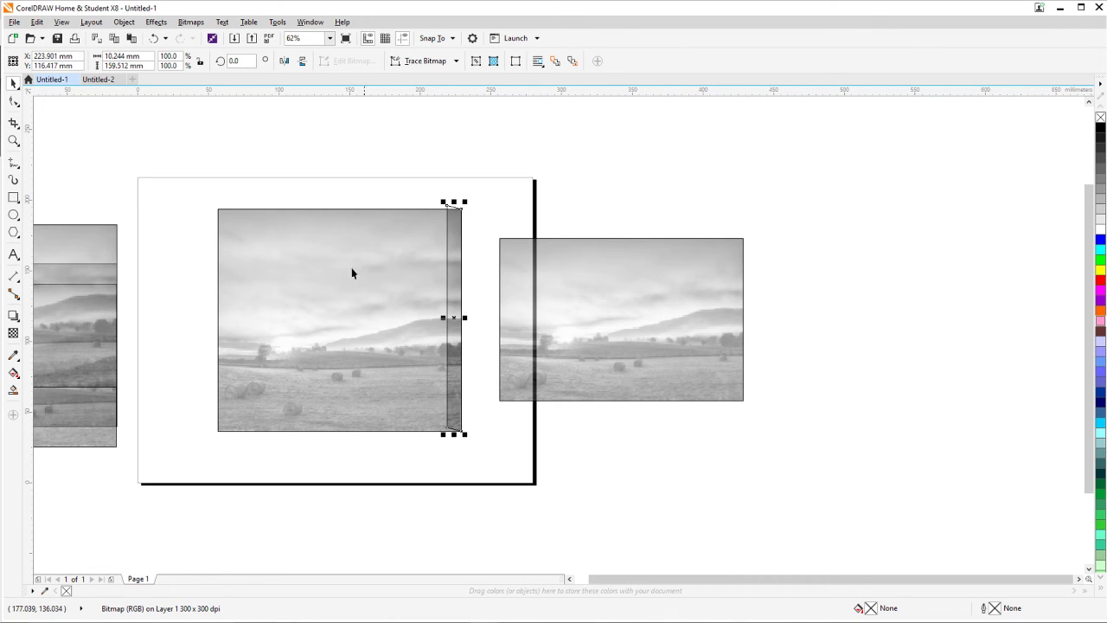
Undo and restore the strip reshaping, and display the landscape and strip in Pixels view.
click(153, 38)
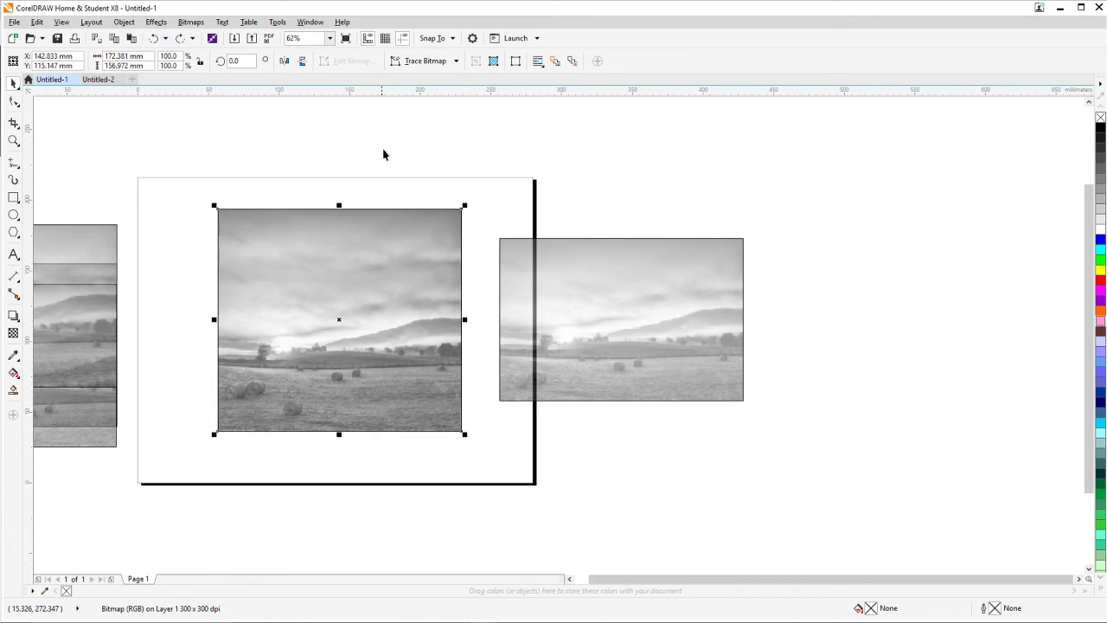
click(179, 38)
click(58, 22)
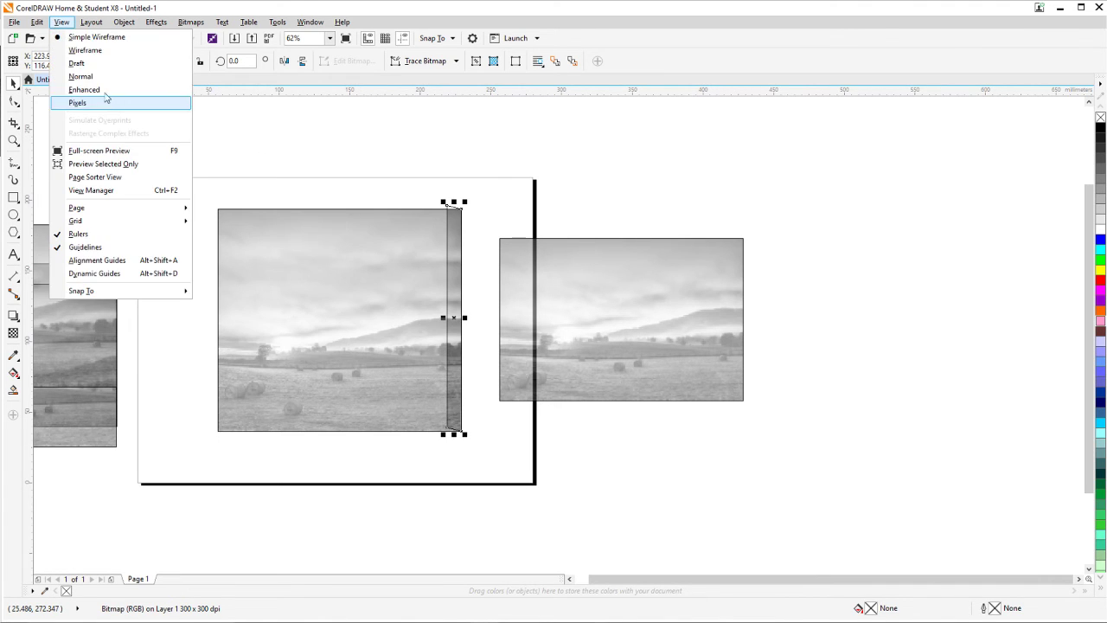
click(78, 100)
Move the strip about 9 mm right to the landscape's right edge and stretch it to about 17.7 by 165.9 mm.
scroll(481, 363, up, 3)
drag(481, 358, 435, 371)
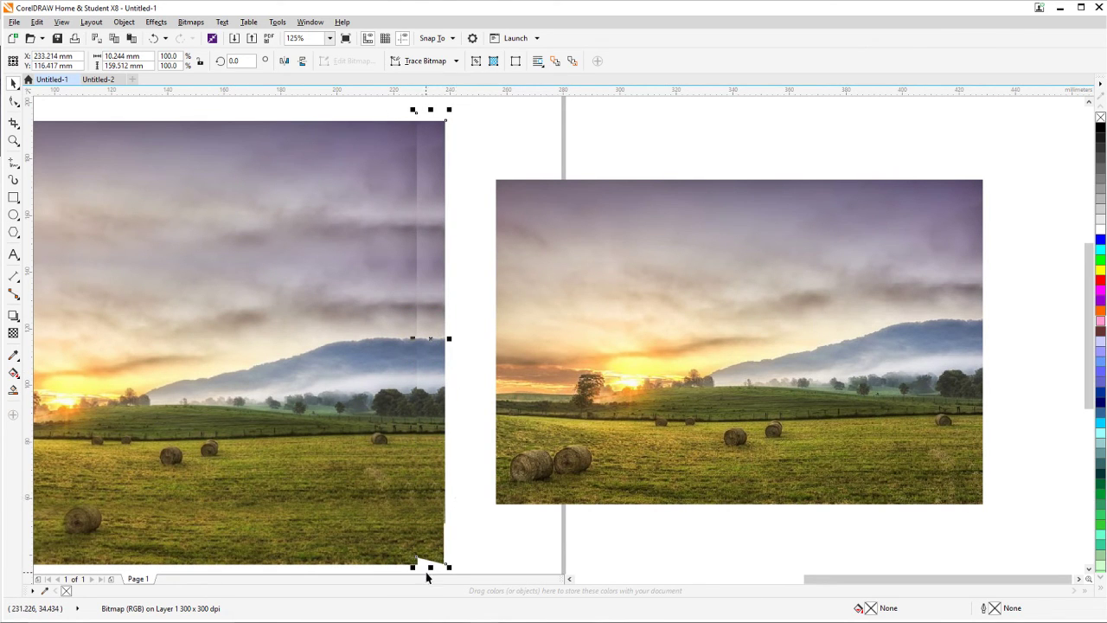
scroll(446, 543, down, 3)
drag(440, 524, 441, 527)
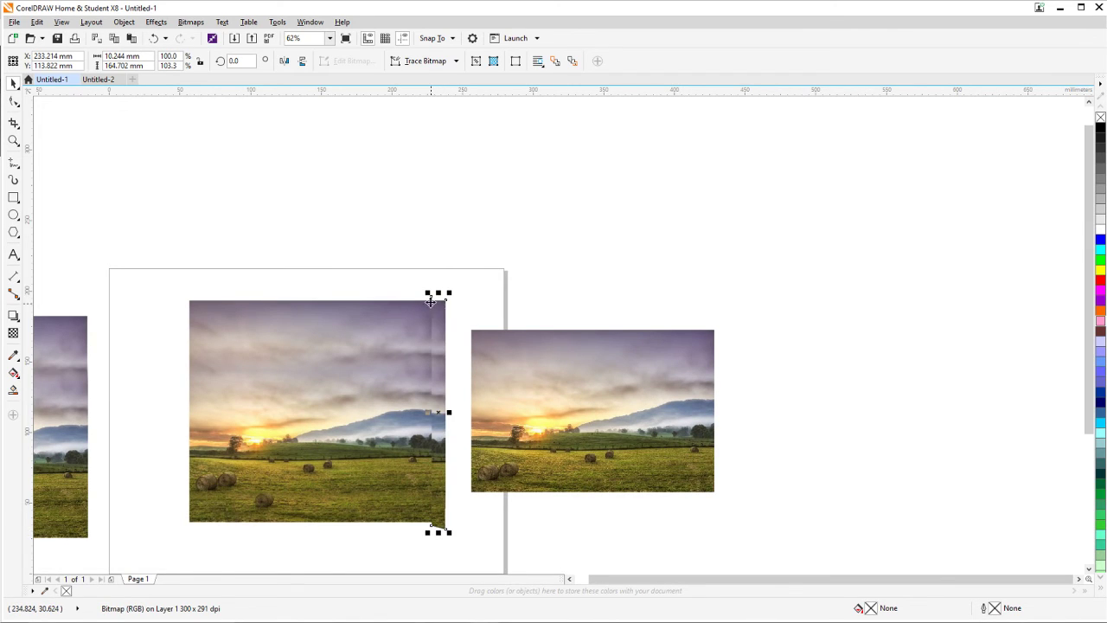
drag(437, 292, 436, 290)
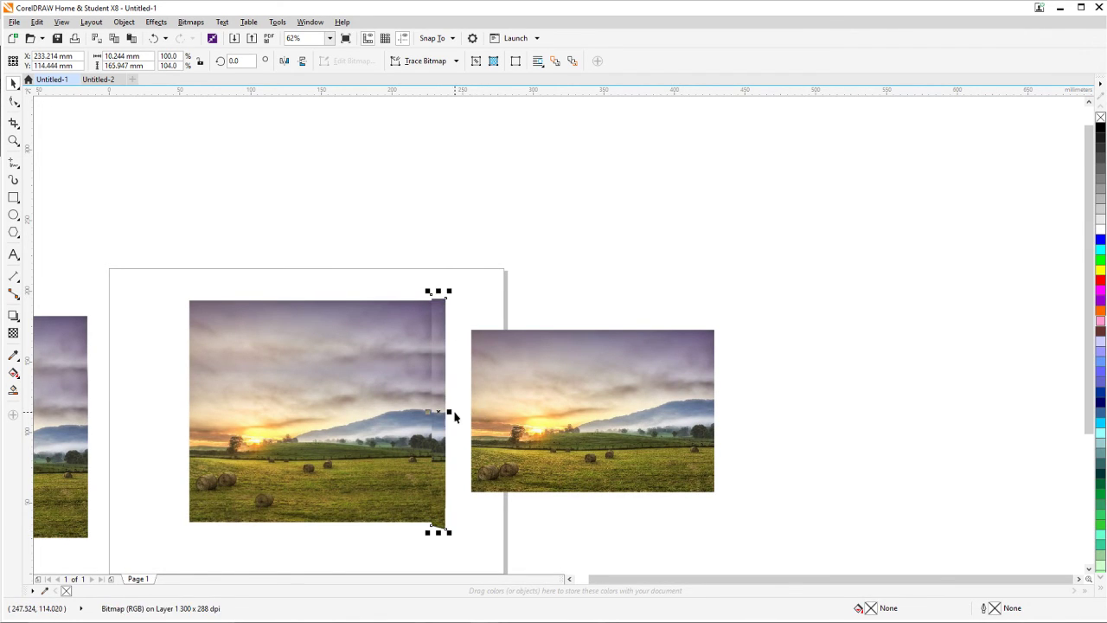
drag(452, 412, 459, 413)
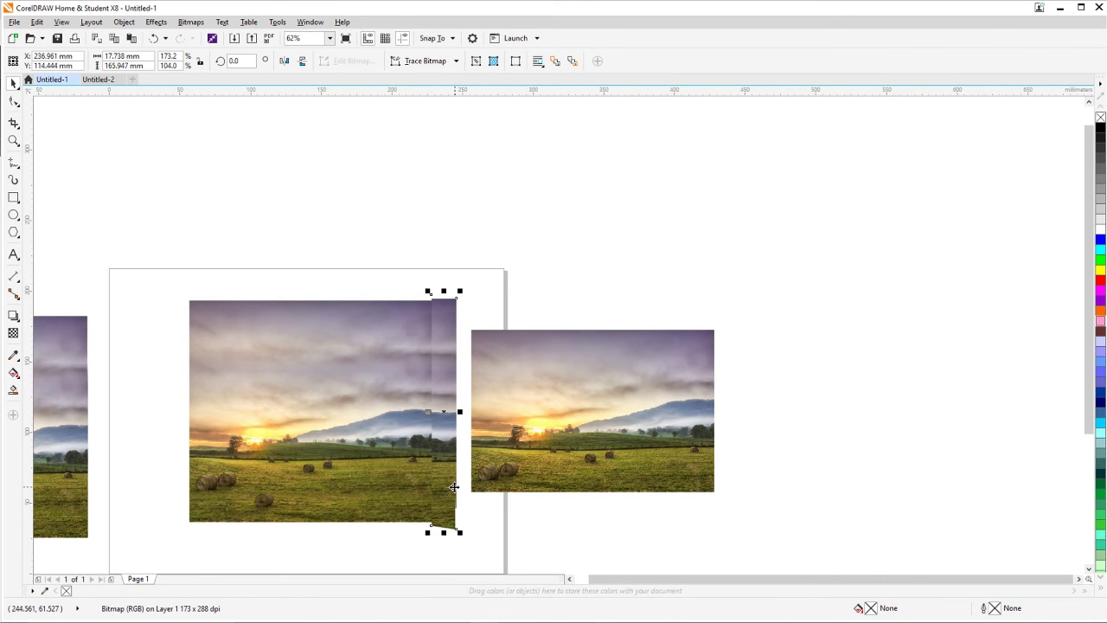
Raise the strip about 2.8 mm to line up its hill and fence with the landscape, and stretch it to about 166.6 mm high.
scroll(441, 495, up, 2)
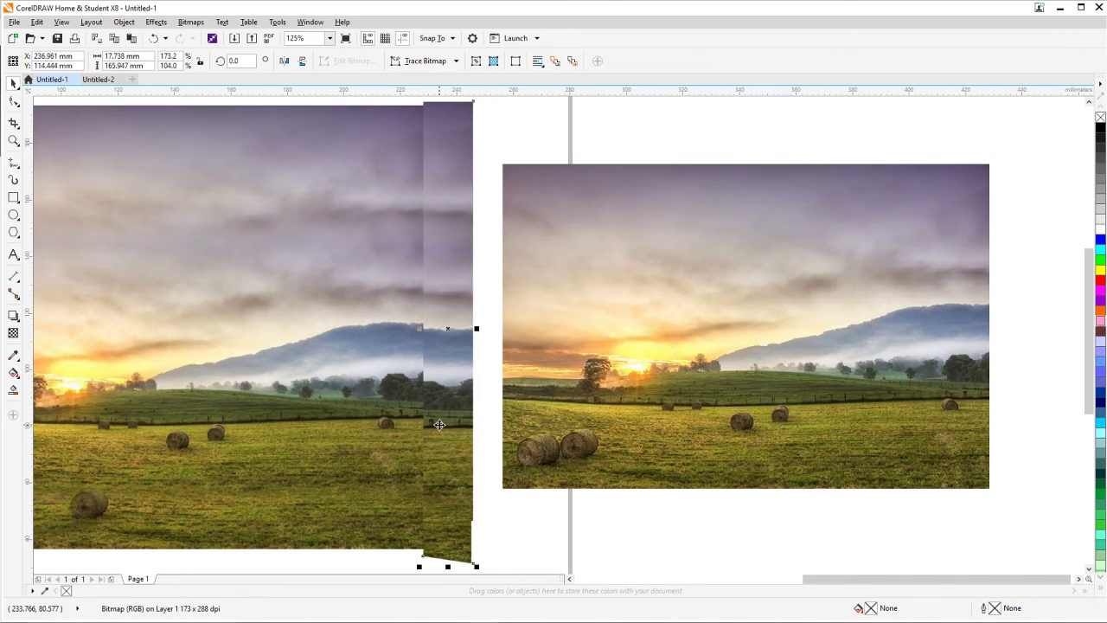
drag(440, 423, 440, 416)
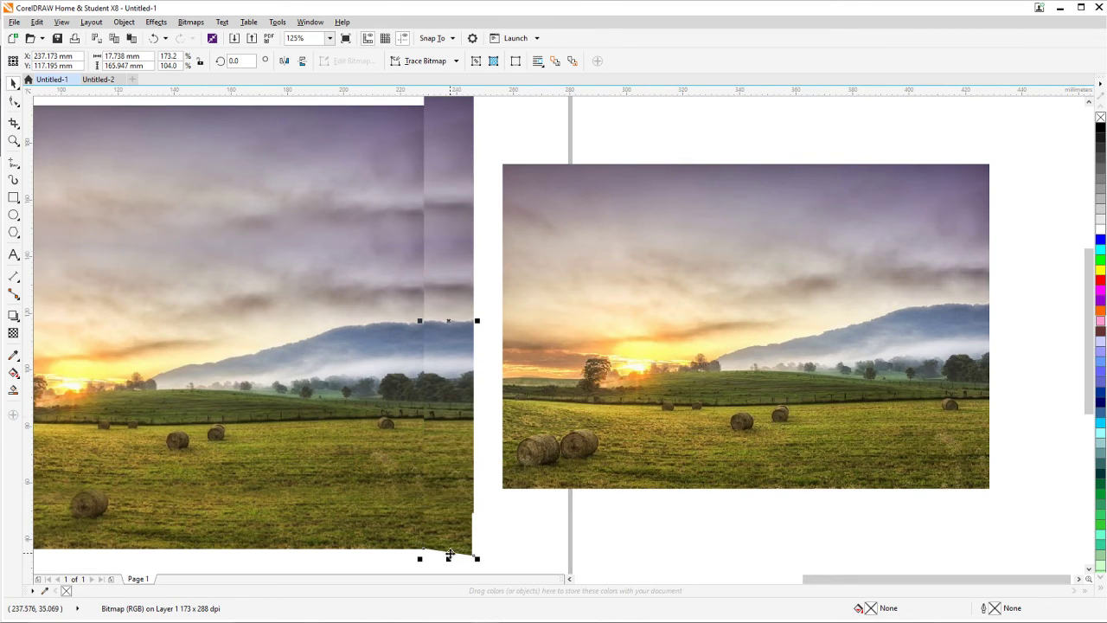
drag(448, 560, 449, 562)
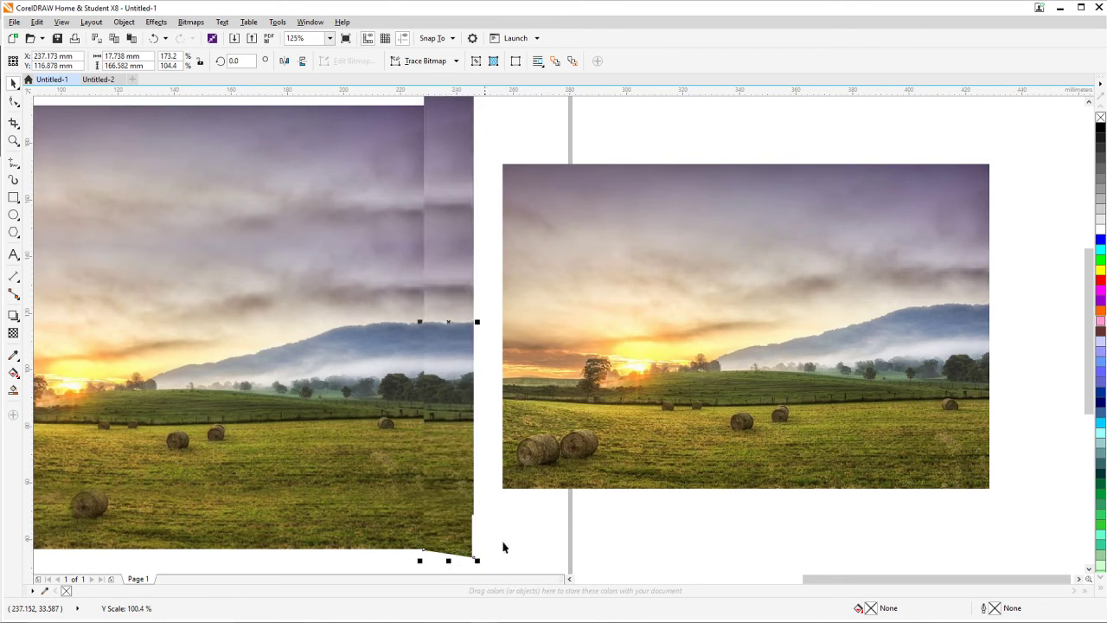
click(507, 545)
scroll(424, 428, up, 4)
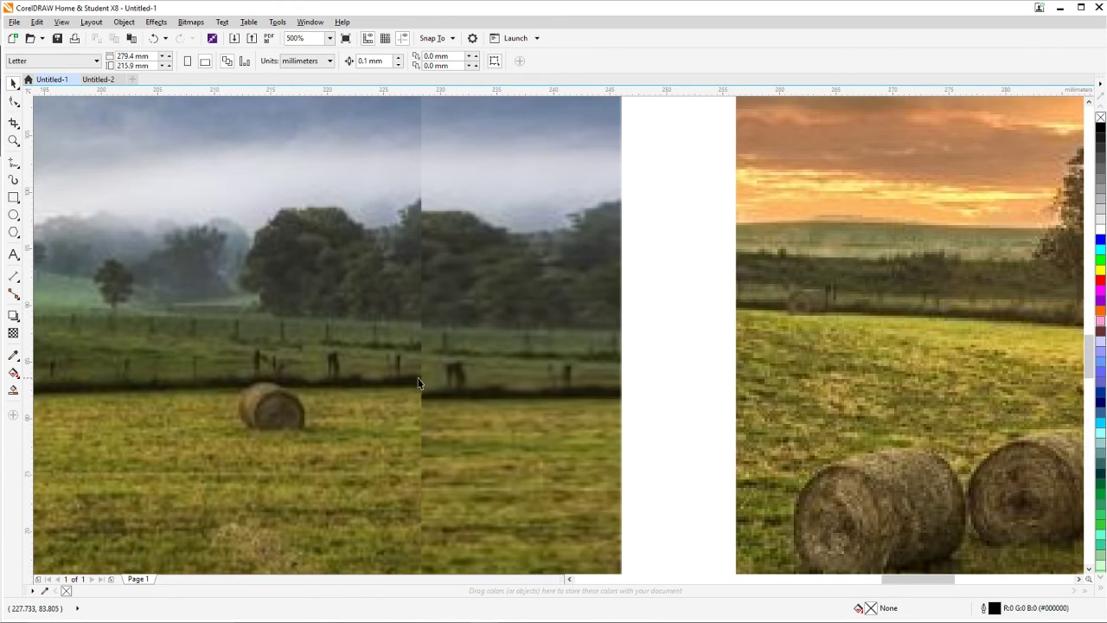
scroll(446, 412, down, 2)
scroll(415, 411, right, 1)
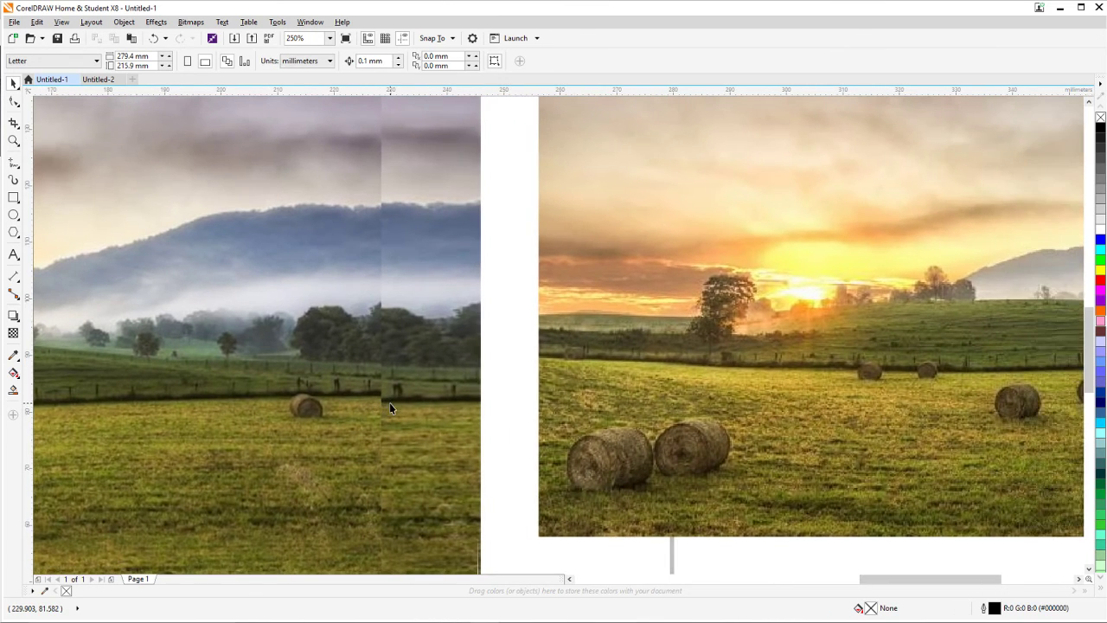
Try to fade the strip's left edge into the landscape with a linear transparency.
click(414, 369)
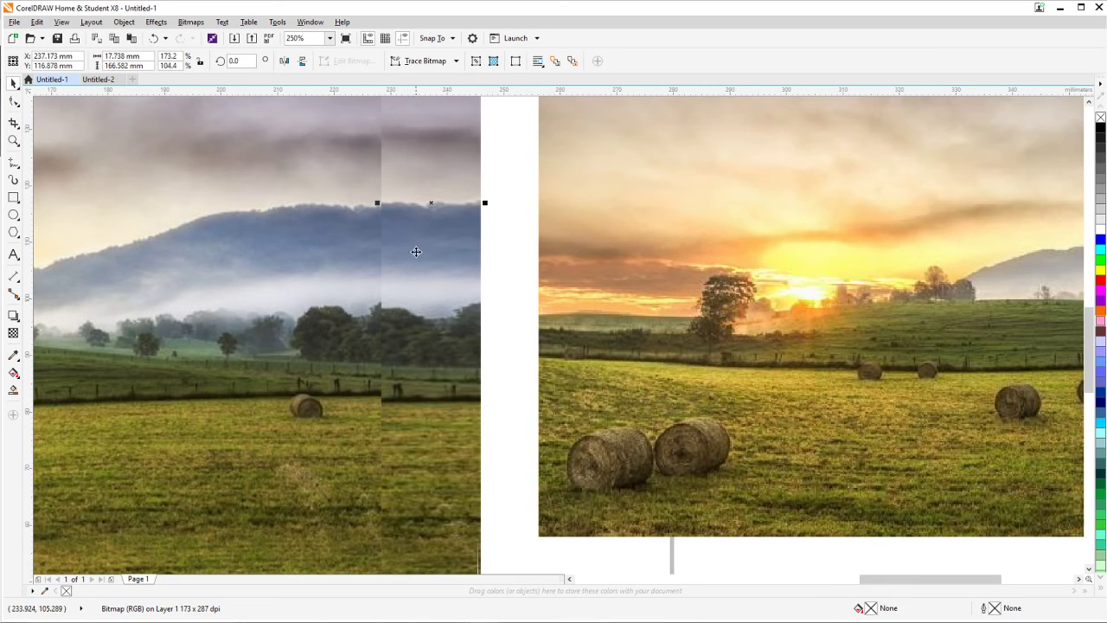
click(13, 333)
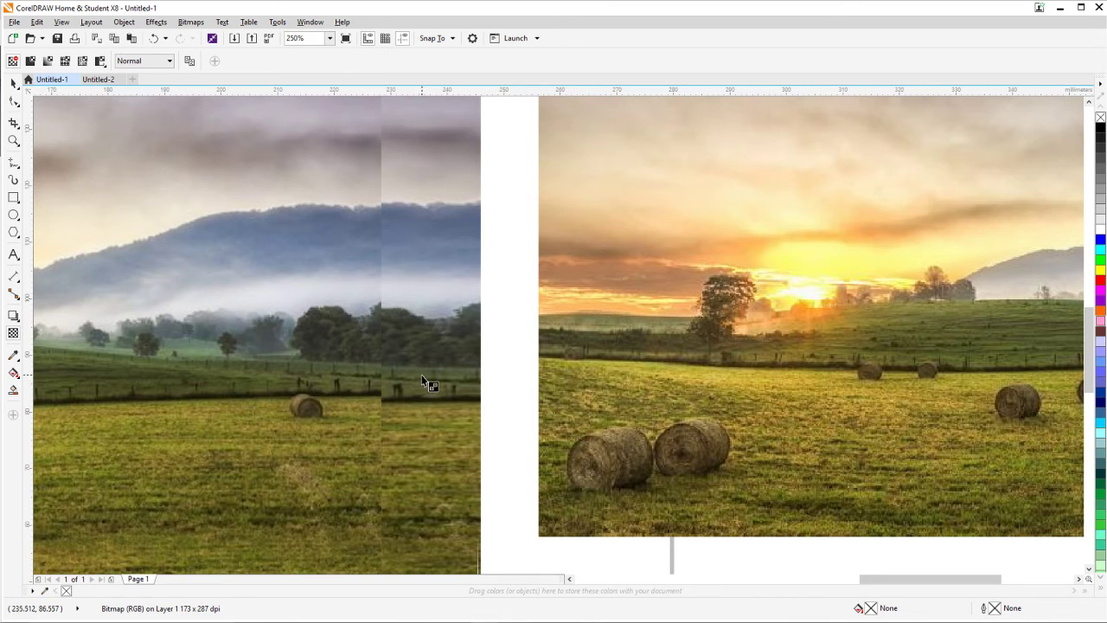
drag(421, 375, 381, 374)
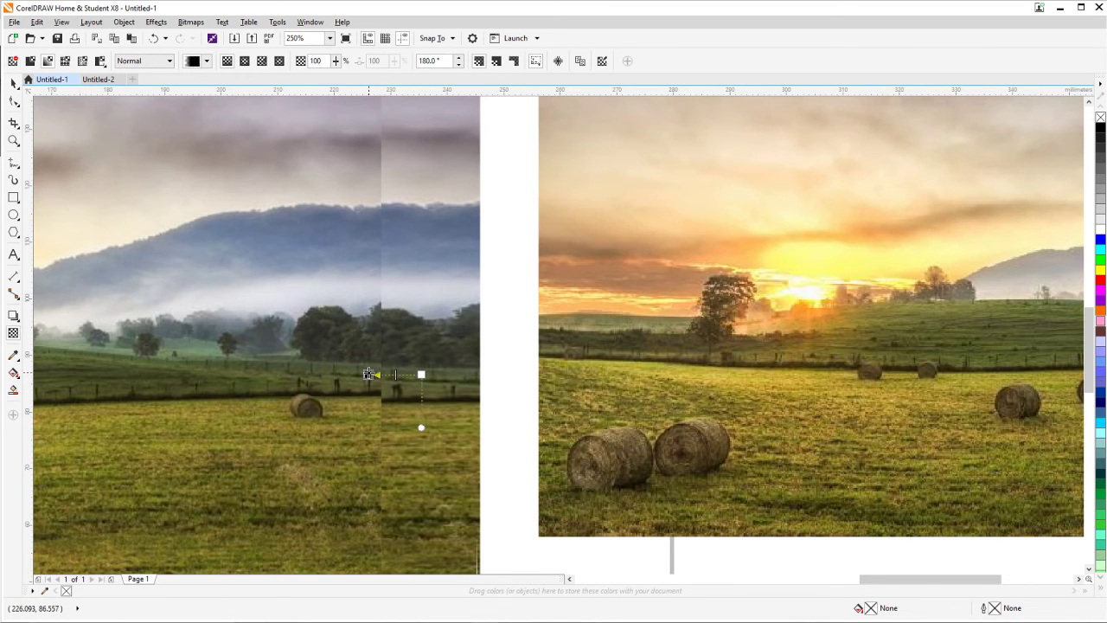
scroll(399, 395, down, 2)
scroll(399, 395, down, 2)
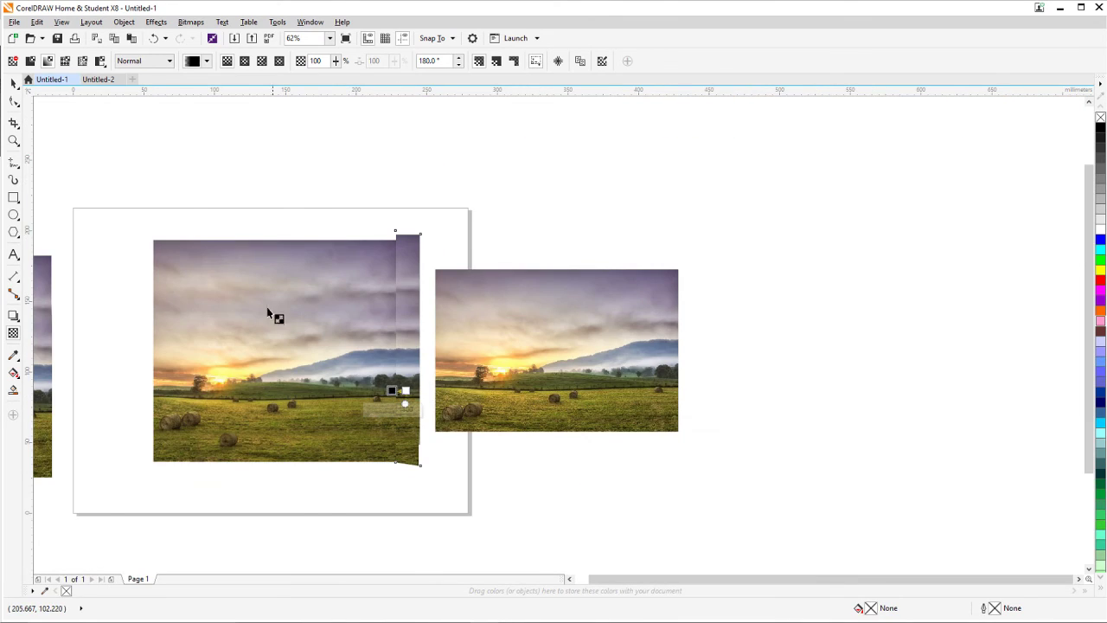
Convert the strip to a 300 dpi RGB Color (24-bit) bitmap with anti-aliasing and a transparent background.
click(14, 82)
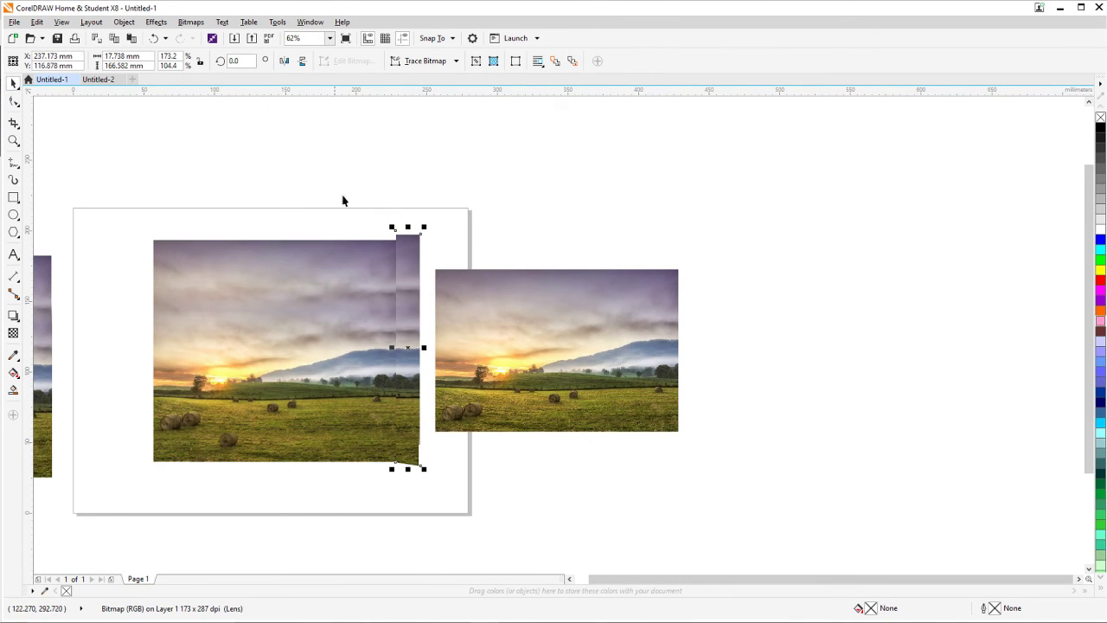
click(191, 23)
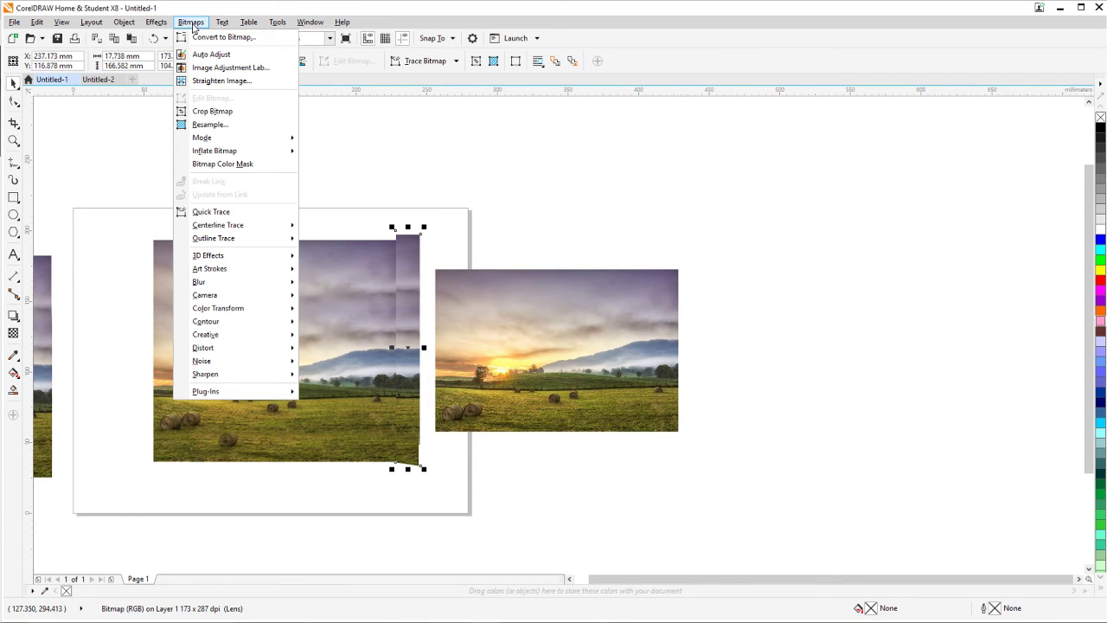
click(200, 38)
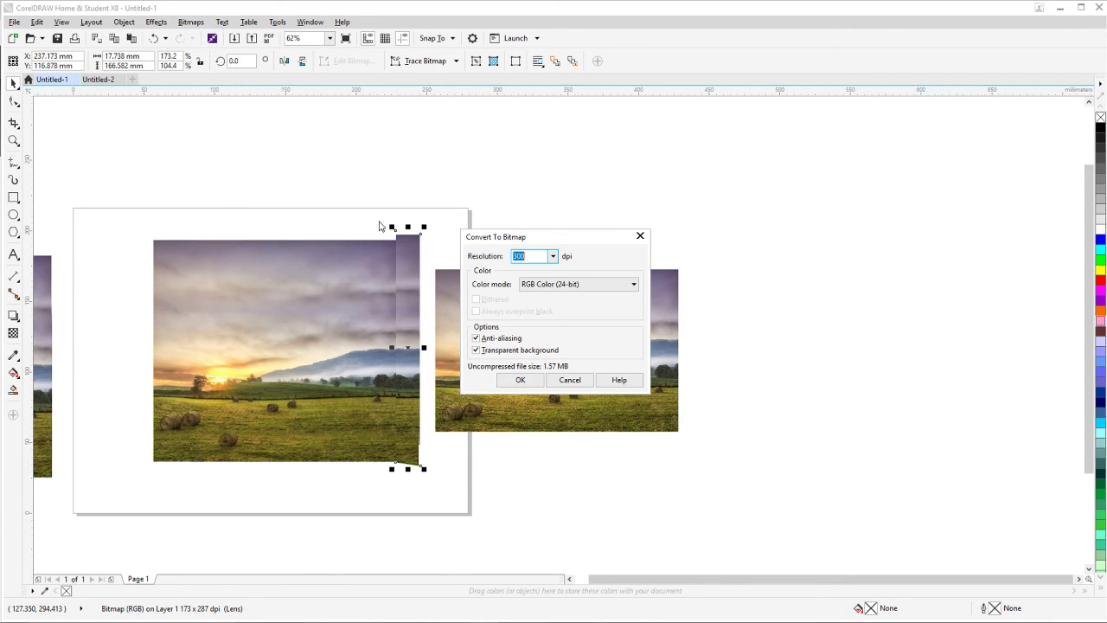
click(520, 380)
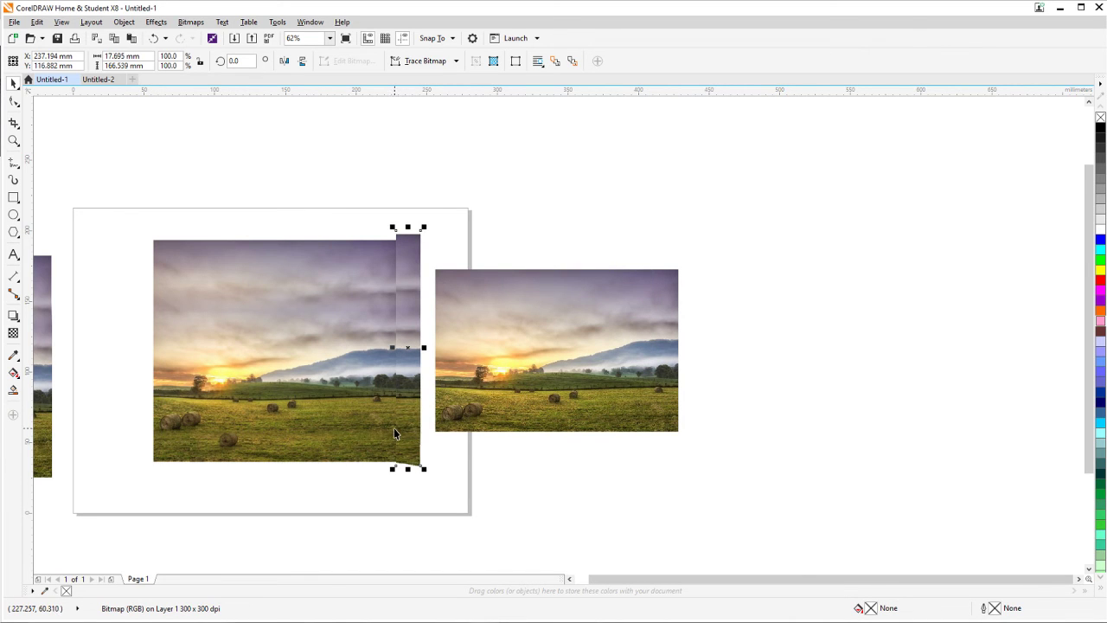
scroll(393, 433, up, 2)
scroll(392, 283, up, 2)
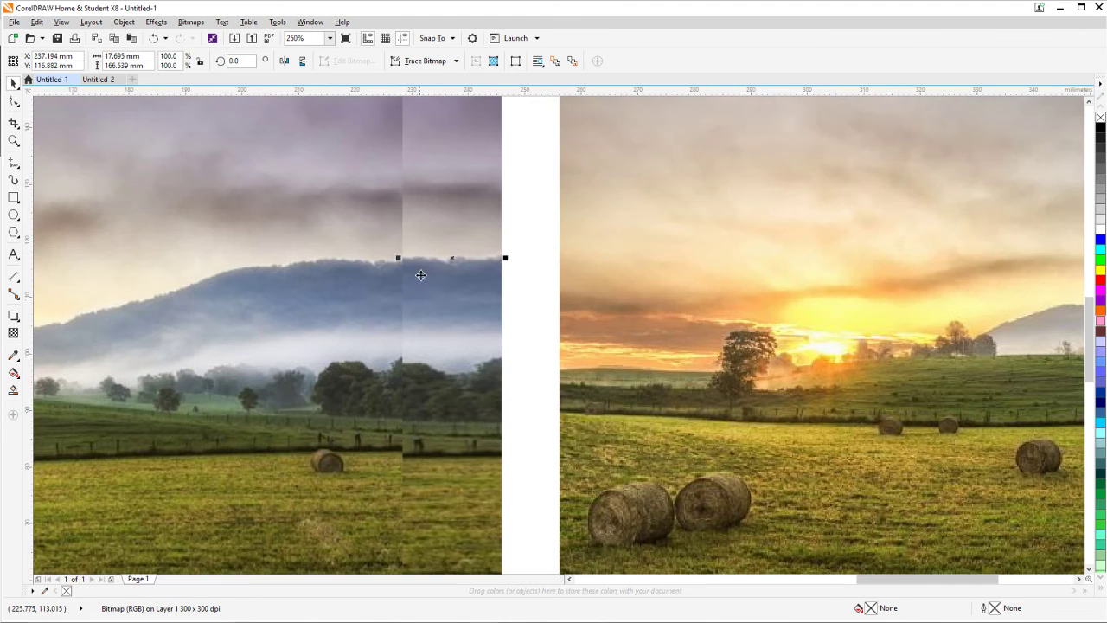
Apply a linear transparency to the converted strip, fading it out from its middle toward its left edge.
click(13, 335)
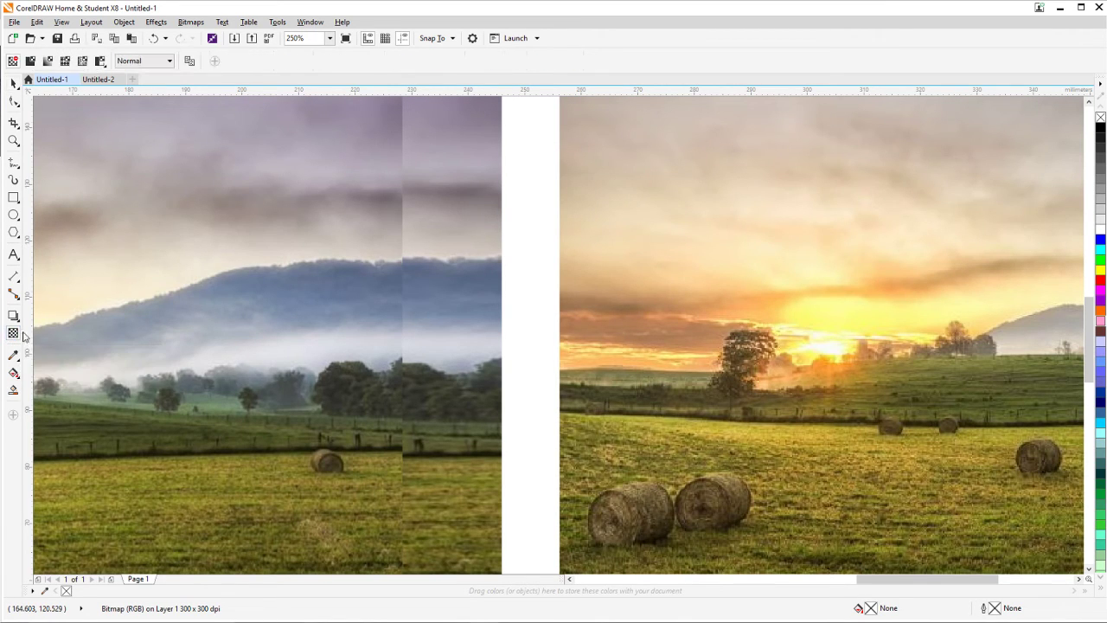
drag(439, 367, 403, 366)
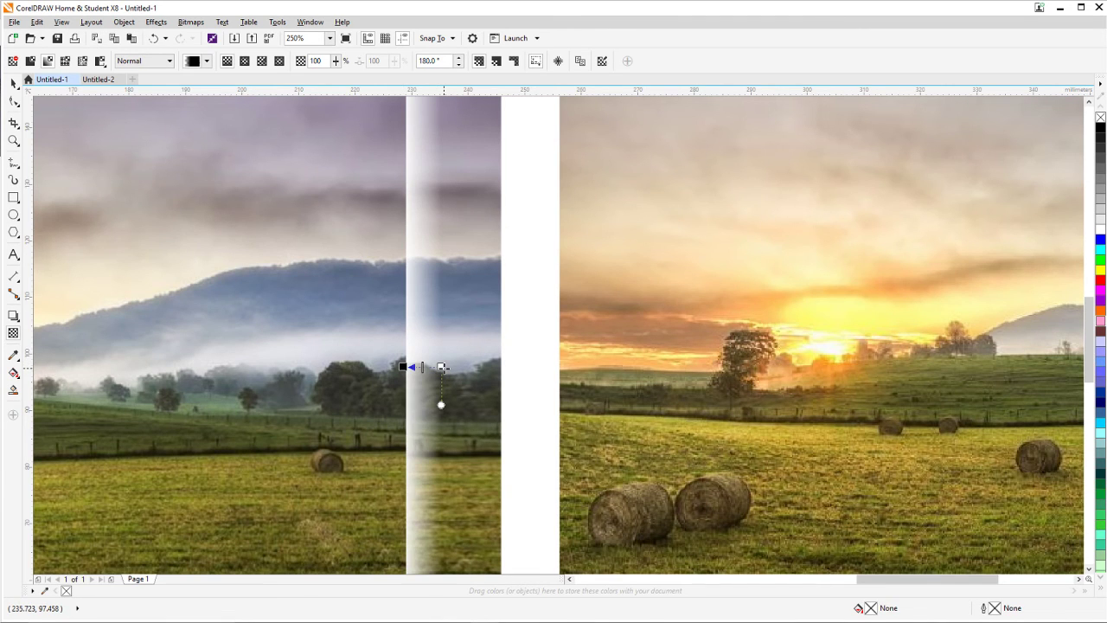
scroll(436, 368, down, 2)
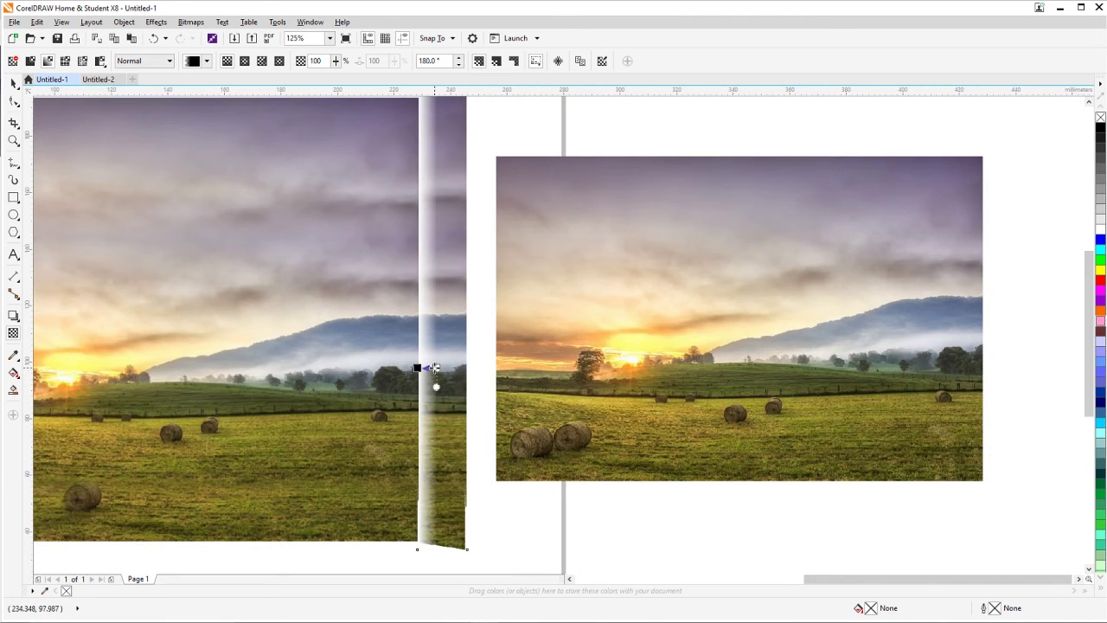
click(13, 83)
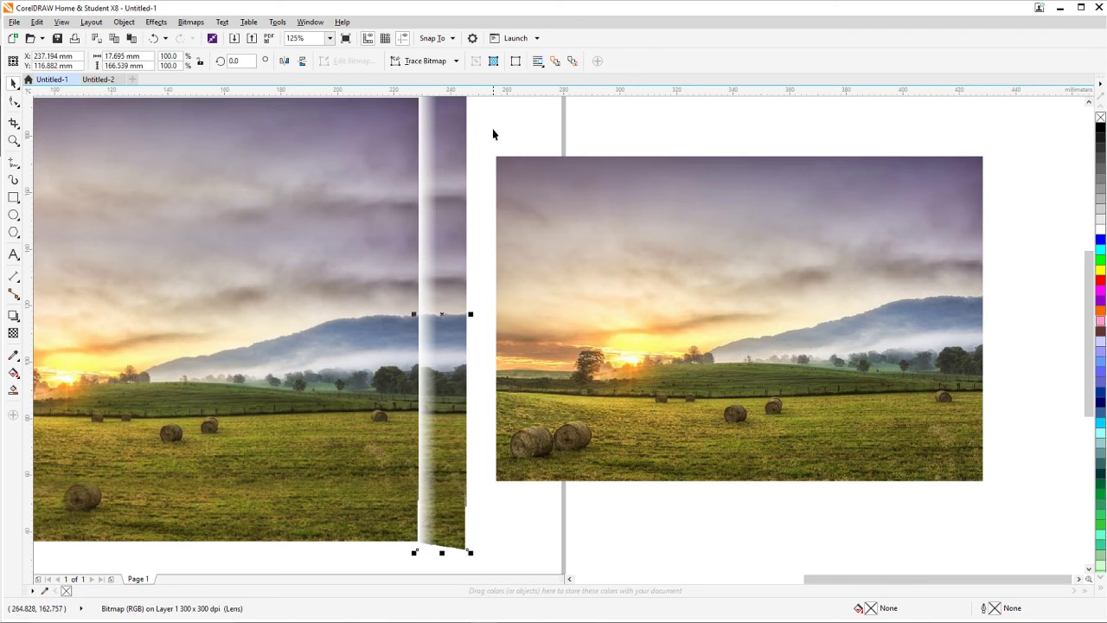
Undo a trial move of the faded strip and slide it about 6.4 mm left so its faded edge overlaps the landscape.
drag(451, 138, 416, 167)
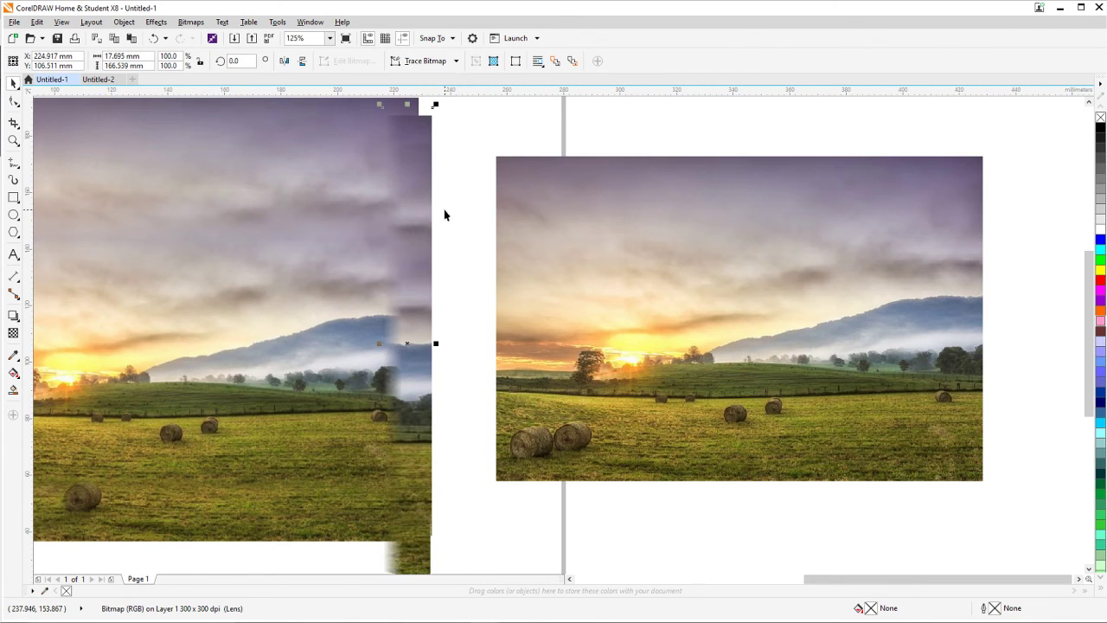
key(ctrl+z)
drag(488, 188, 502, 224)
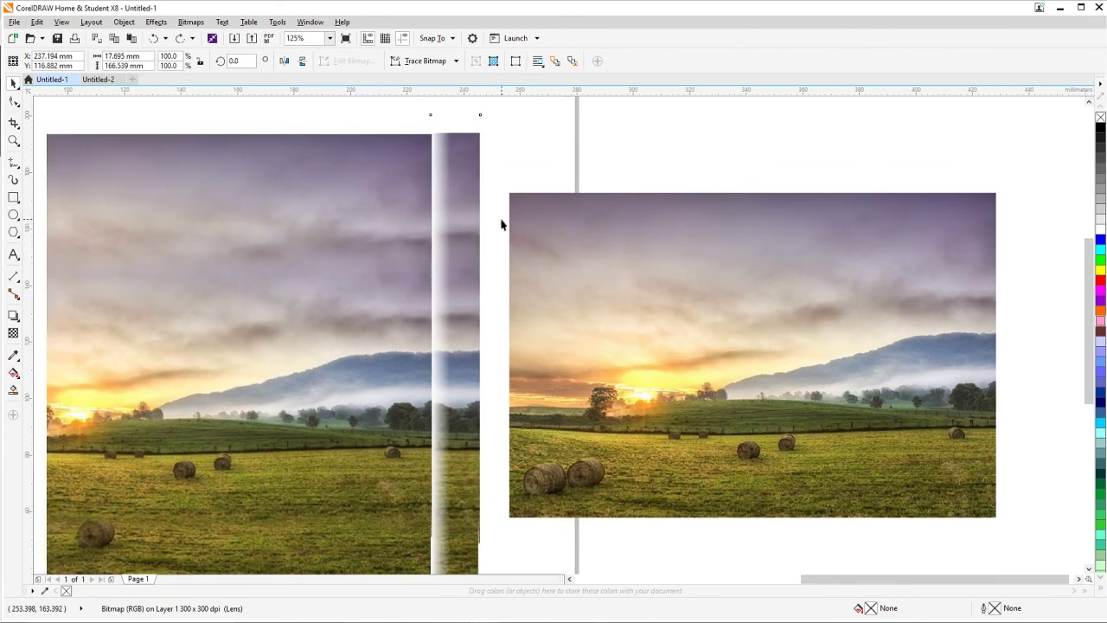
drag(474, 272, 458, 273)
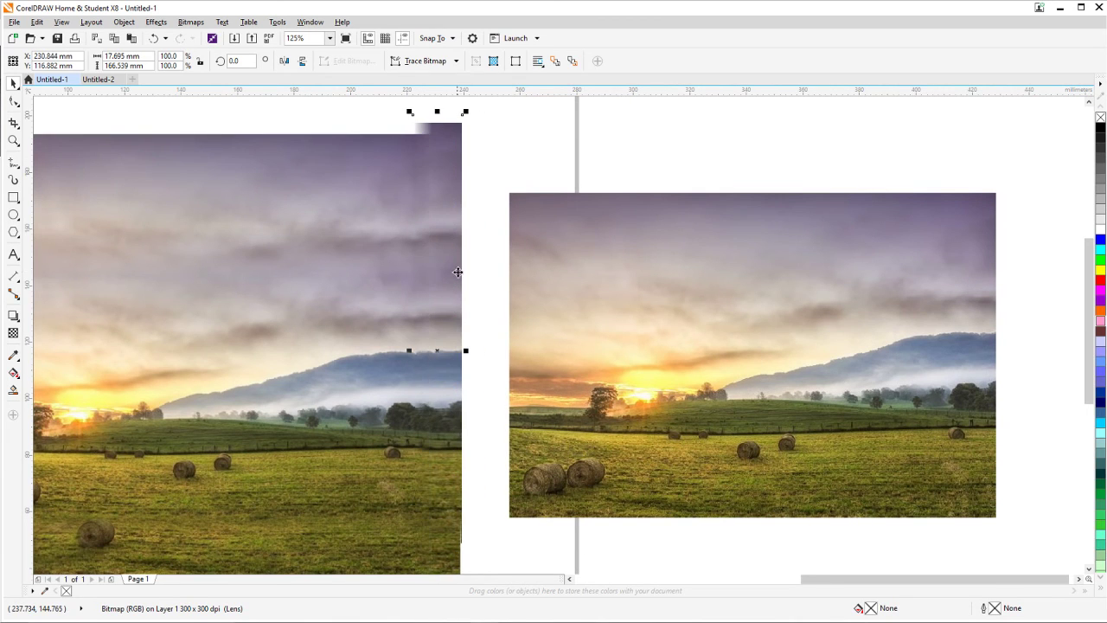
drag(459, 310, 494, 242)
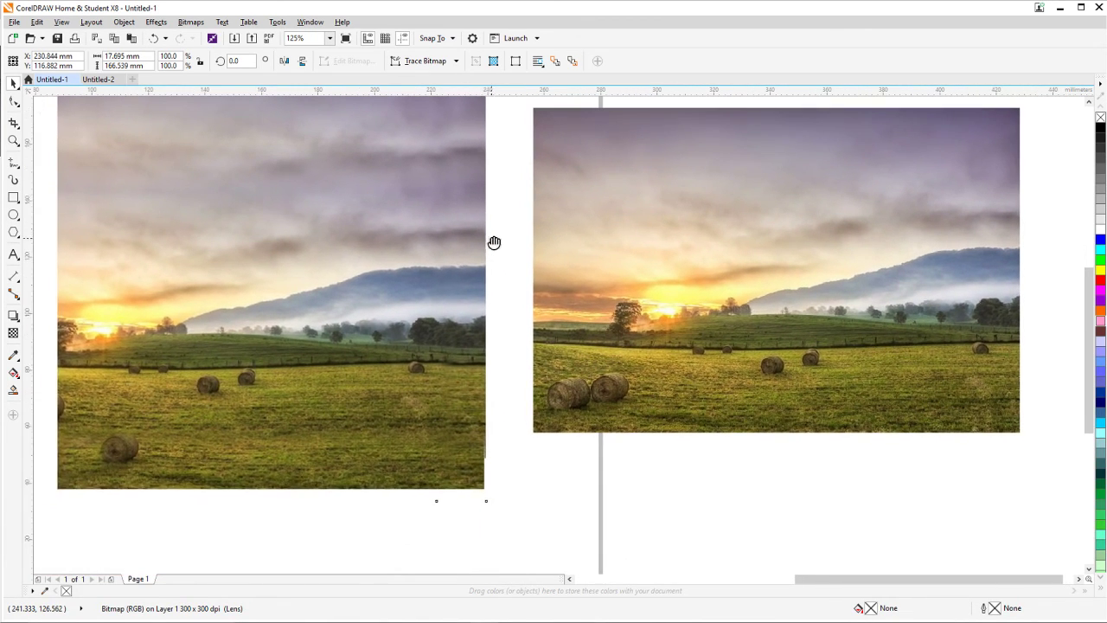
drag(500, 315, 513, 450)
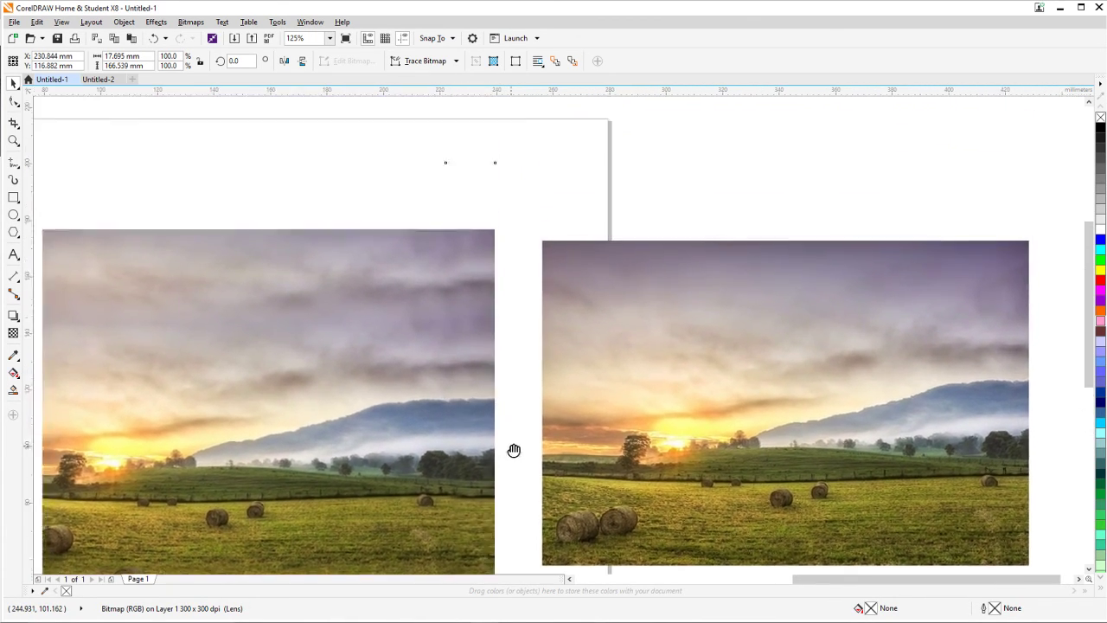
Pull the faded strip off the landscape and place it back over the right edge, about 0.8 mm higher than before.
drag(491, 314, 518, 321)
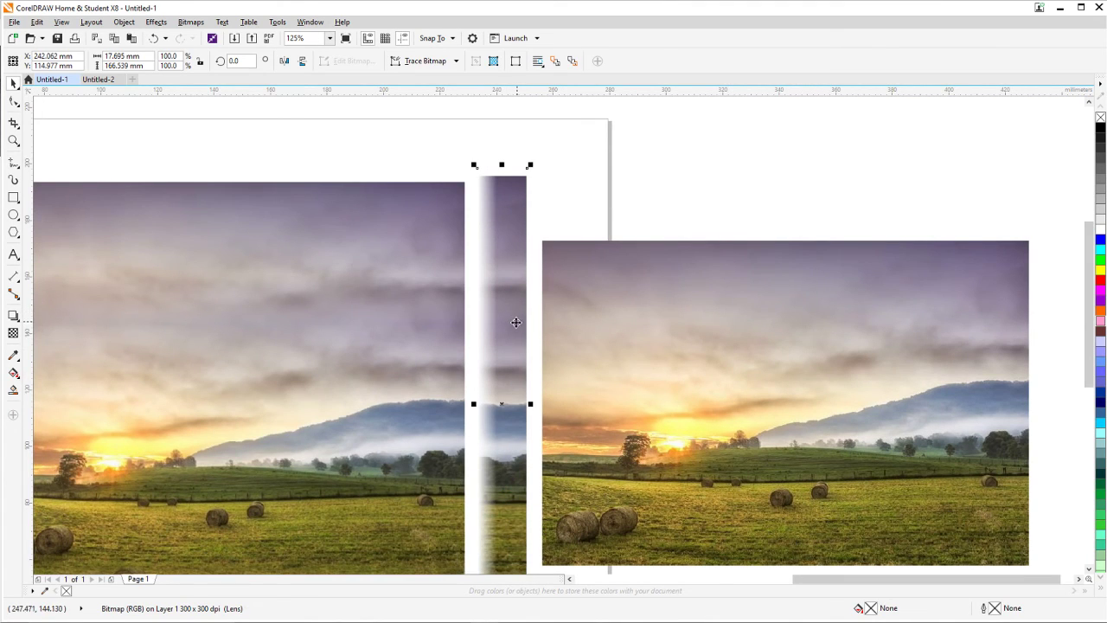
drag(514, 428, 489, 420)
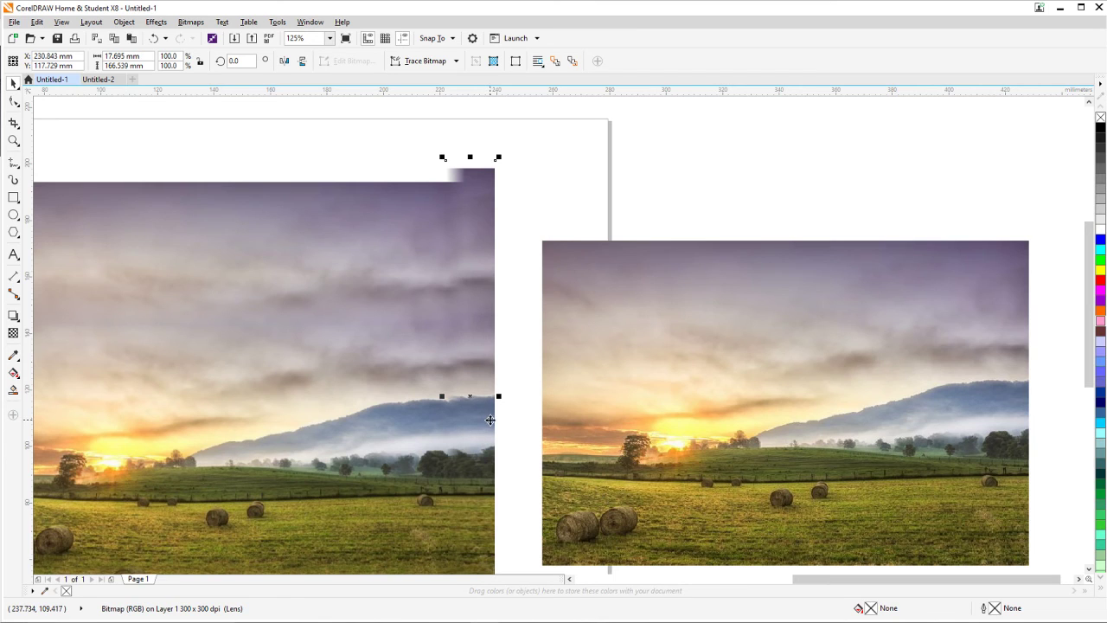
scroll(516, 442, down, 3)
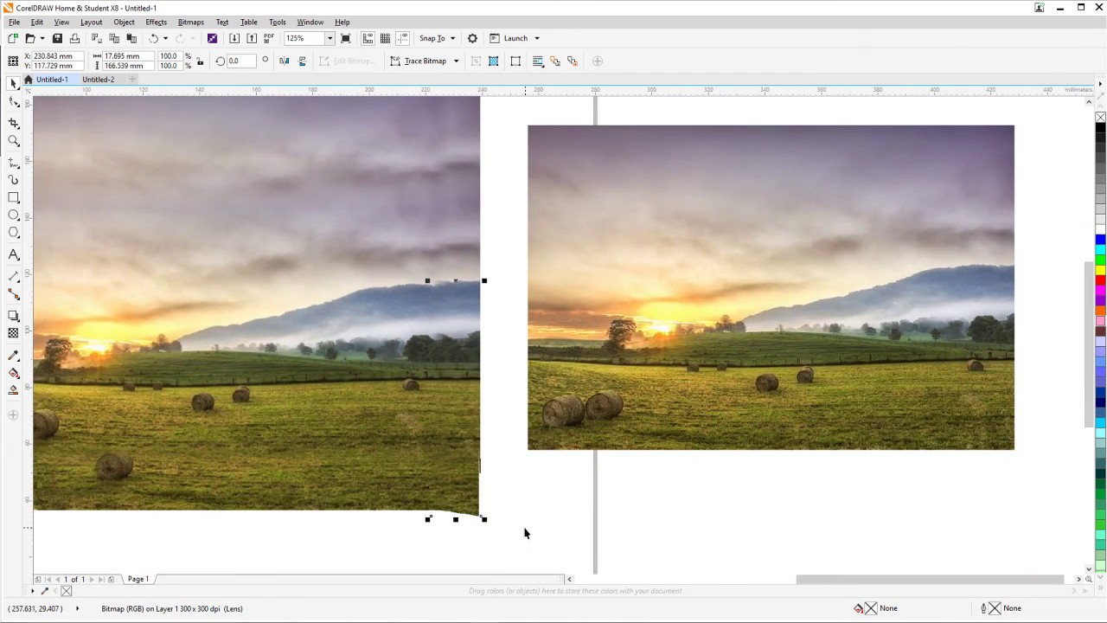
click(524, 527)
Move the original photo down and closer to the extended landscape, centred at about X 329.6 mm, Y 83.9 mm.
scroll(497, 452, down, 2)
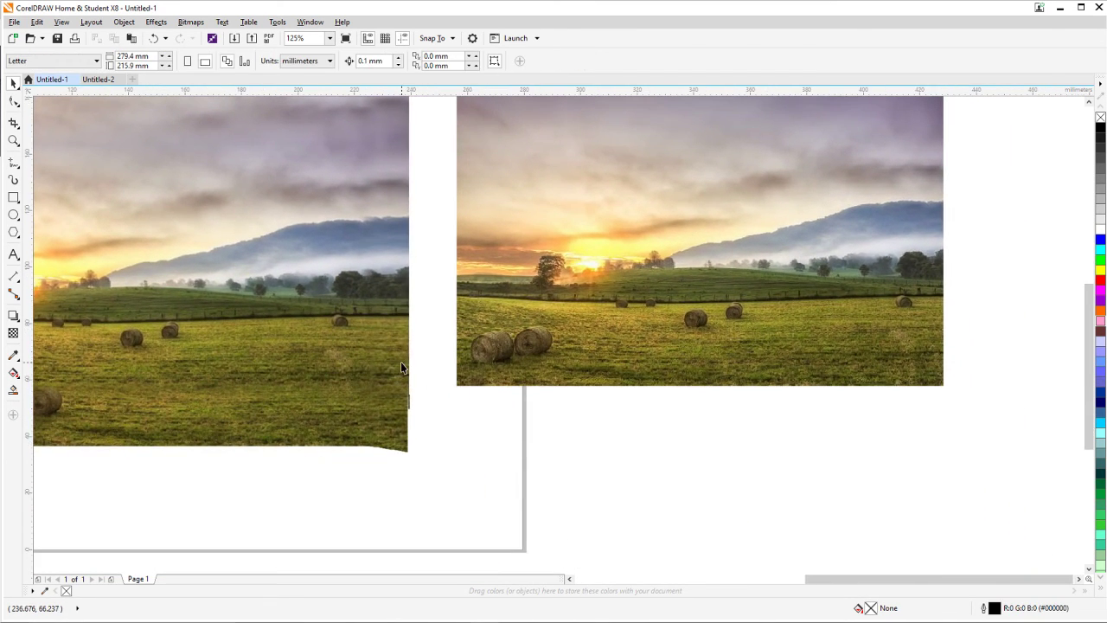
drag(927, 318, 881, 417)
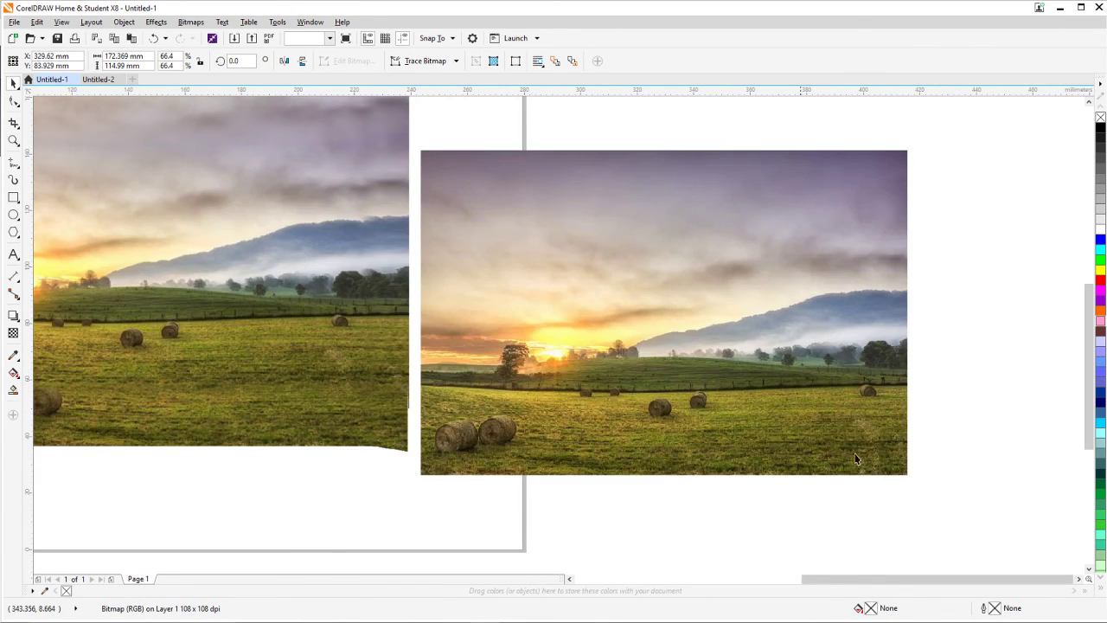
key(Escape)
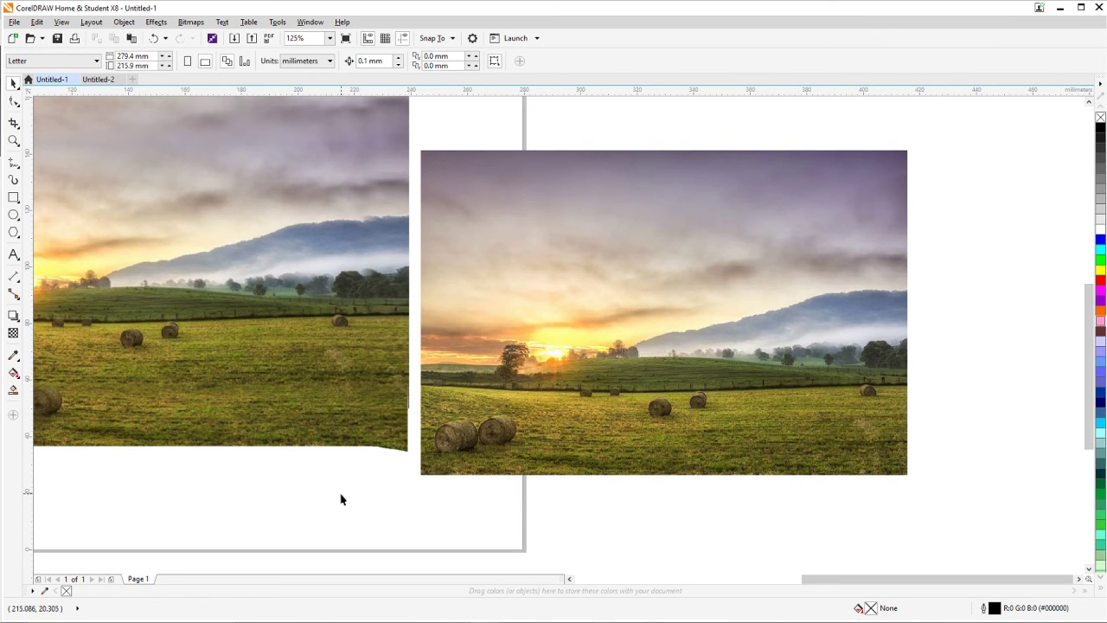
Lower the faded strip's two top nodes with the Shape tool so its upper edge lines up with the landscape's top edge.
scroll(340, 499, down, 2)
drag(341, 499, 411, 486)
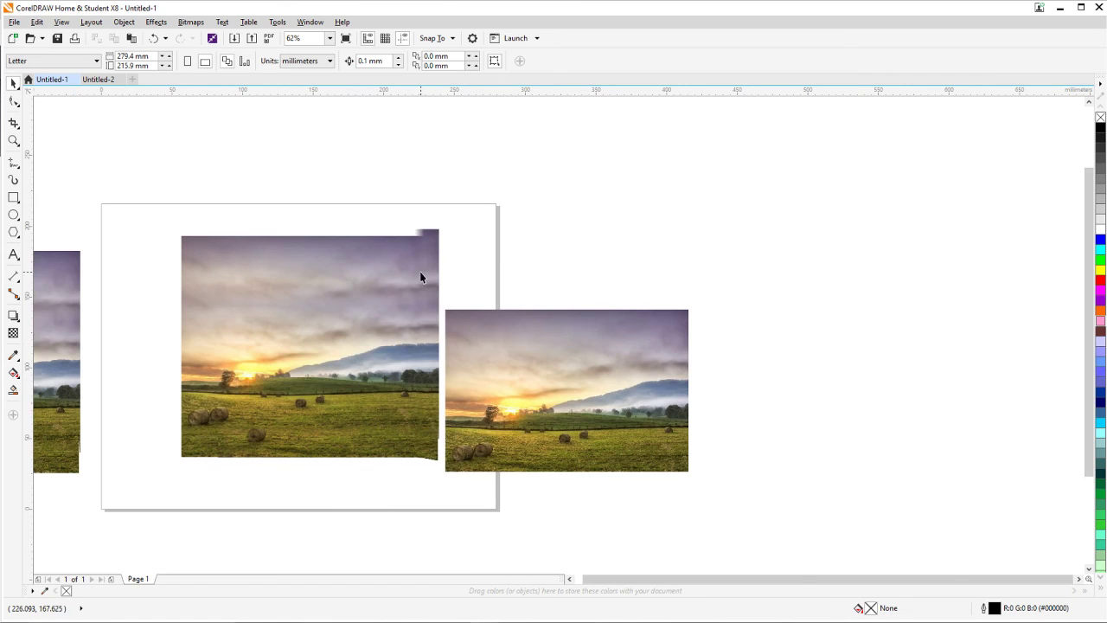
scroll(420, 275, up, 2)
click(405, 198)
click(14, 101)
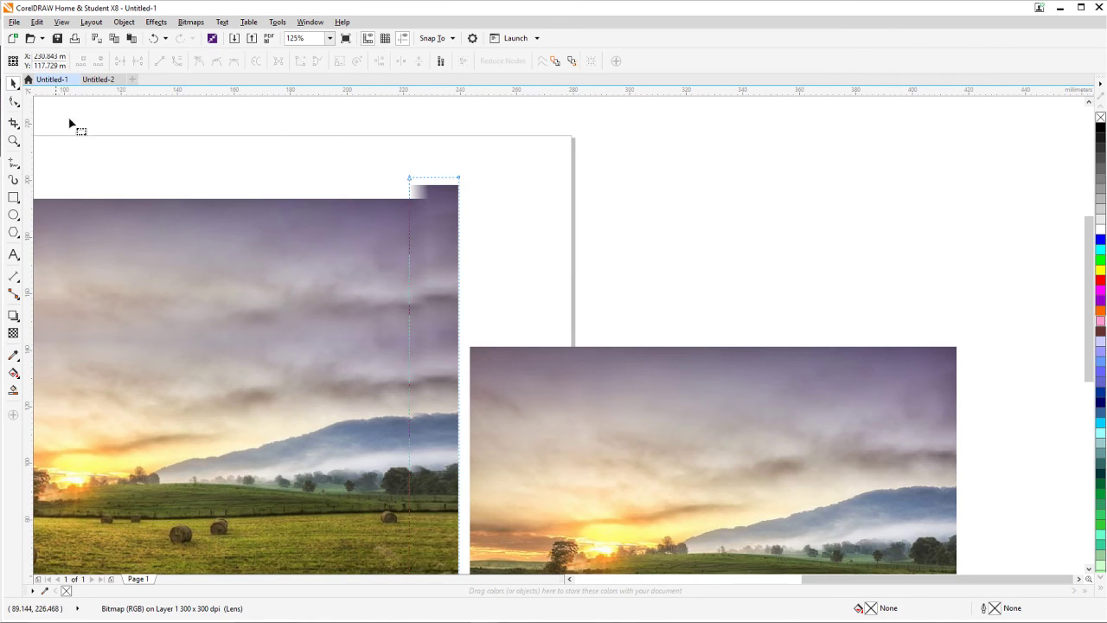
drag(351, 161, 503, 211)
drag(459, 179, 462, 204)
Raise the faded strip's two bottom nodes 2.54 mm so its lower edge lines up with the landscape's bottom edge.
scroll(519, 225, down, 5)
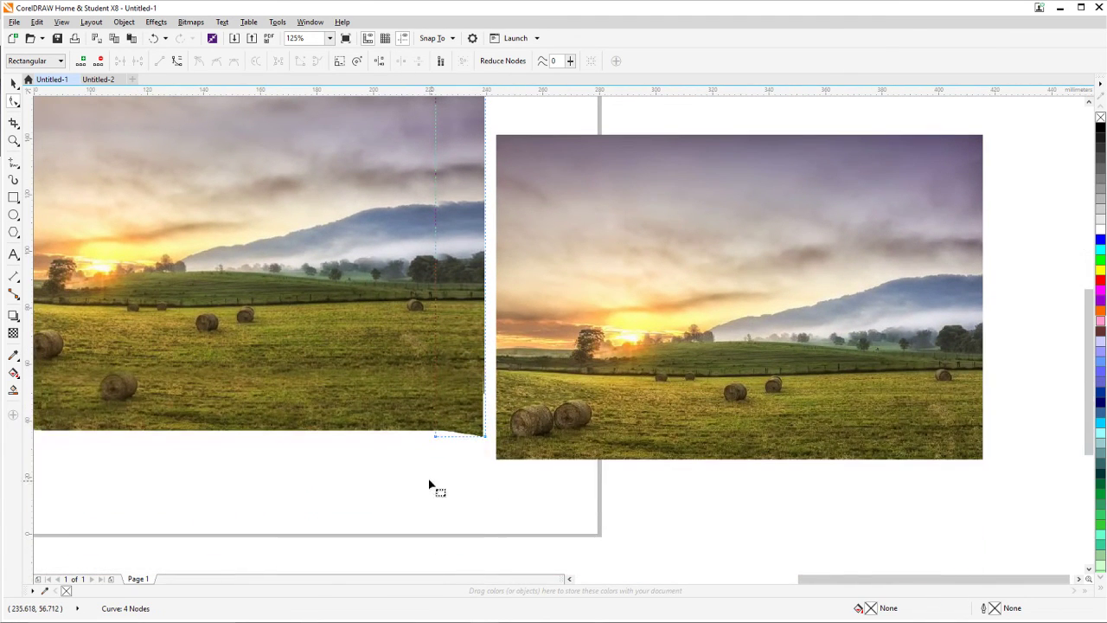
drag(417, 461, 485, 430)
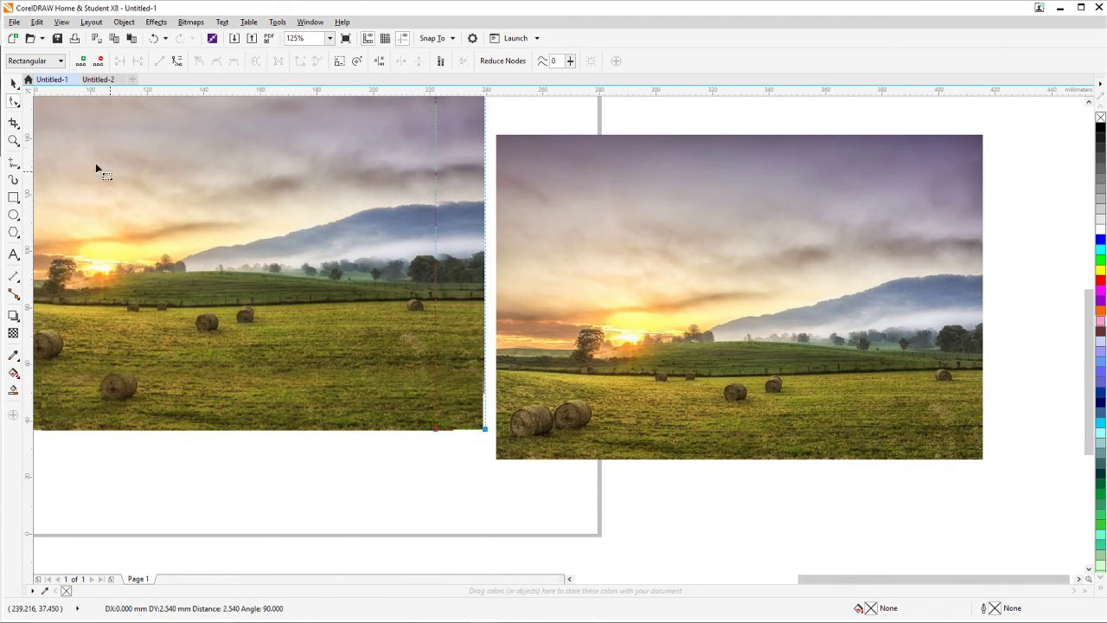
click(14, 82)
click(232, 460)
Move the original photo up and away from the extended landscape, centred at about X 340.2 mm, Y 116.5 mm.
scroll(233, 460, down, 1)
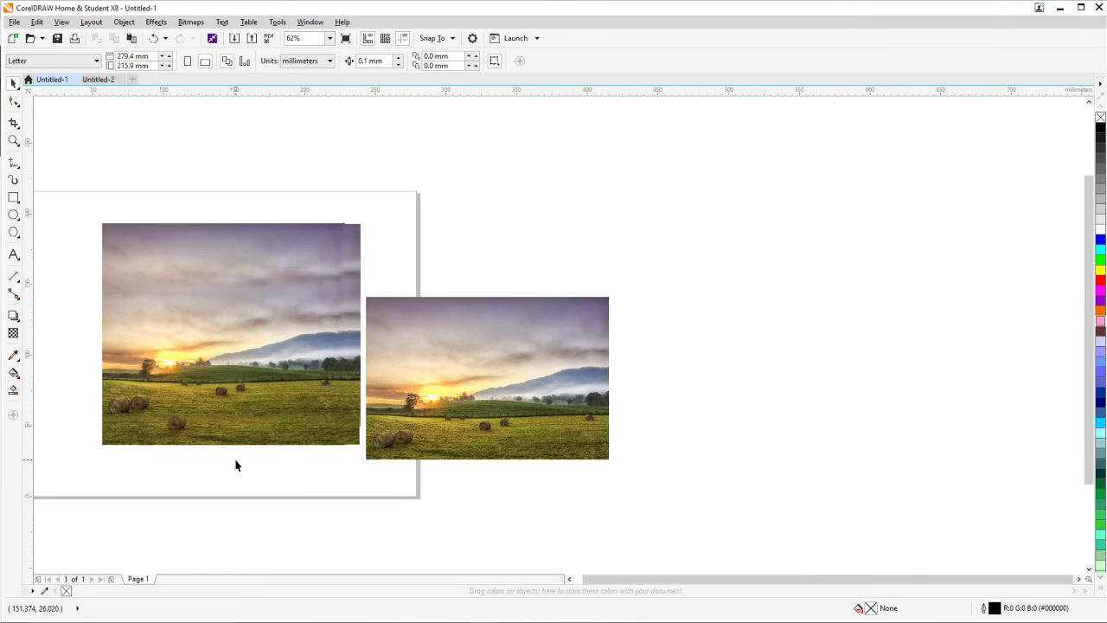
drag(236, 463, 310, 447)
drag(384, 490, 411, 460)
drag(515, 403, 530, 357)
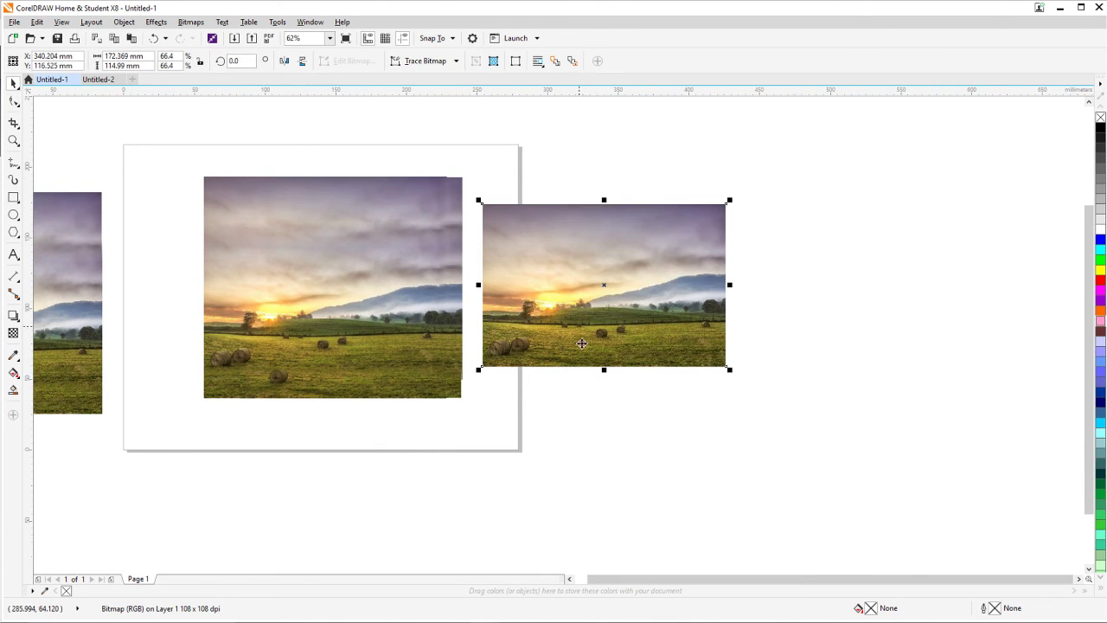
click(467, 358)
Compare the extended landscape with the original photo at close range, checking the blended edge and the field.
click(14, 140)
drag(191, 172, 734, 422)
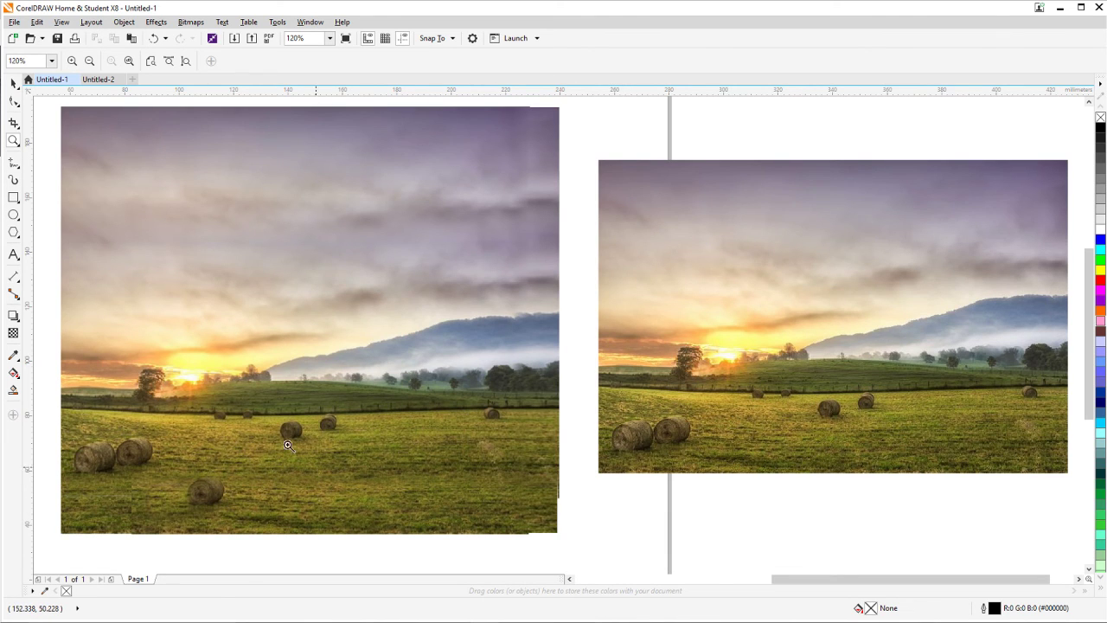
drag(495, 455, 507, 474)
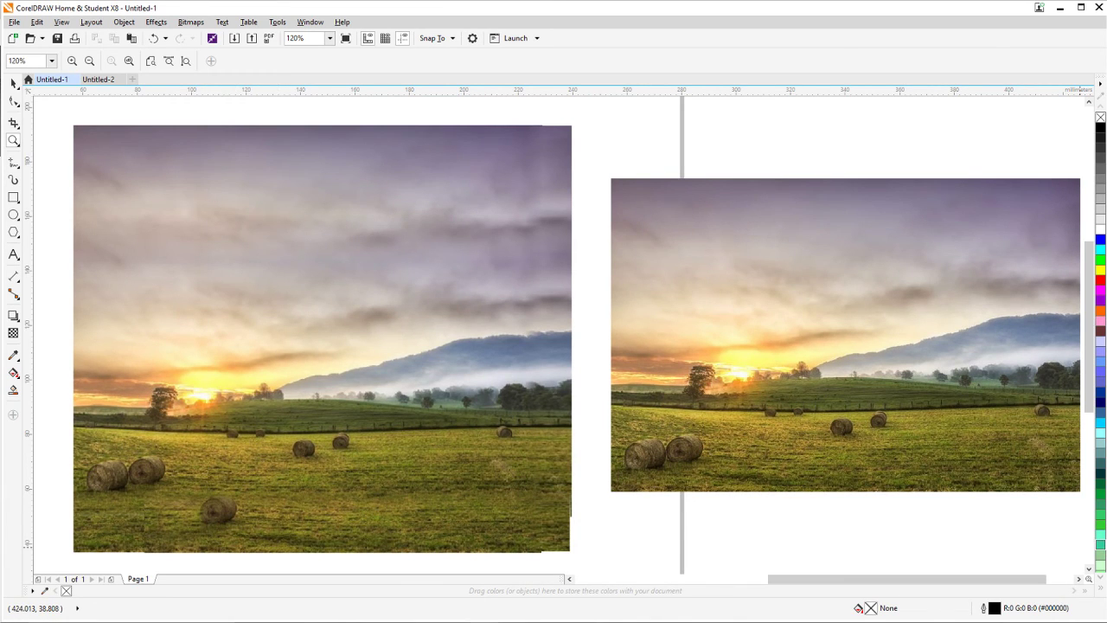
click(13, 82)
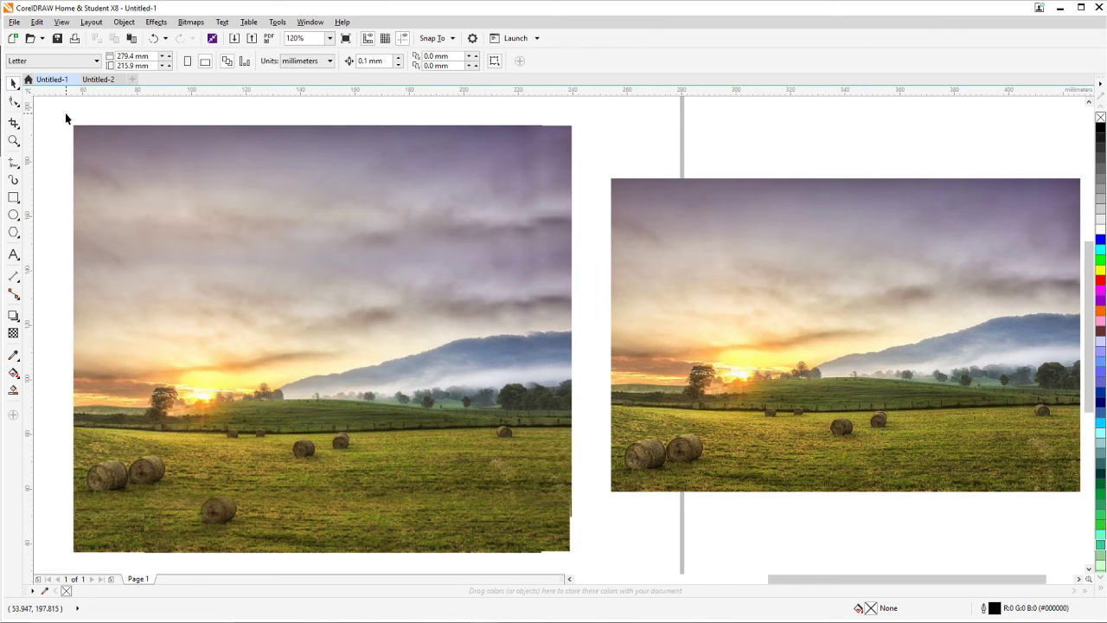
scroll(133, 154, down, 2)
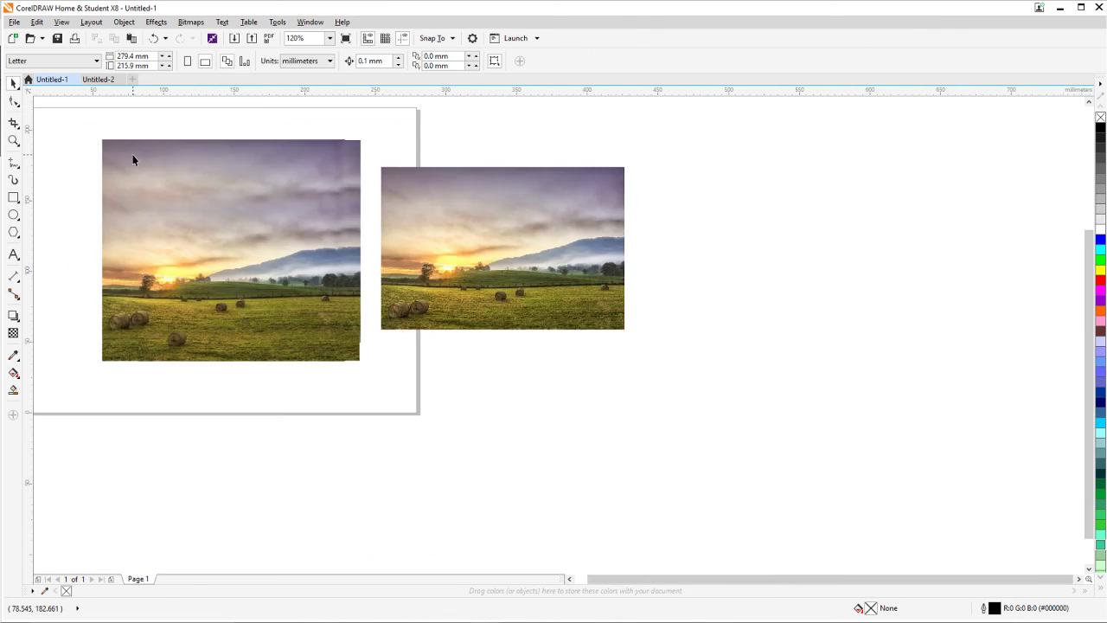
click(13, 140)
drag(95, 131, 637, 381)
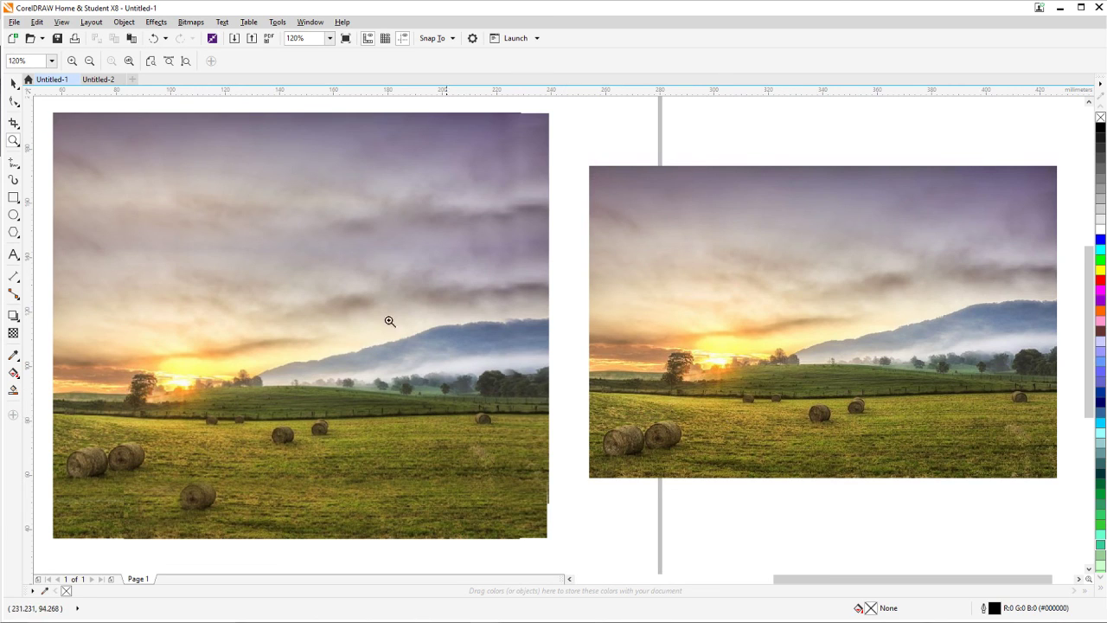
click(13, 82)
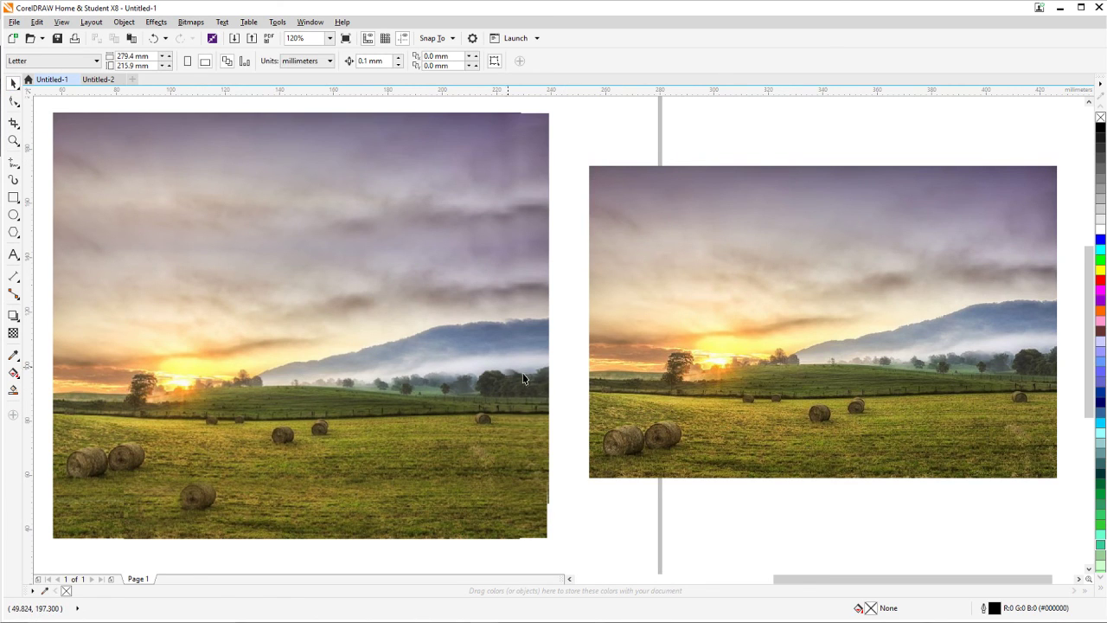
drag(568, 511, 592, 507)
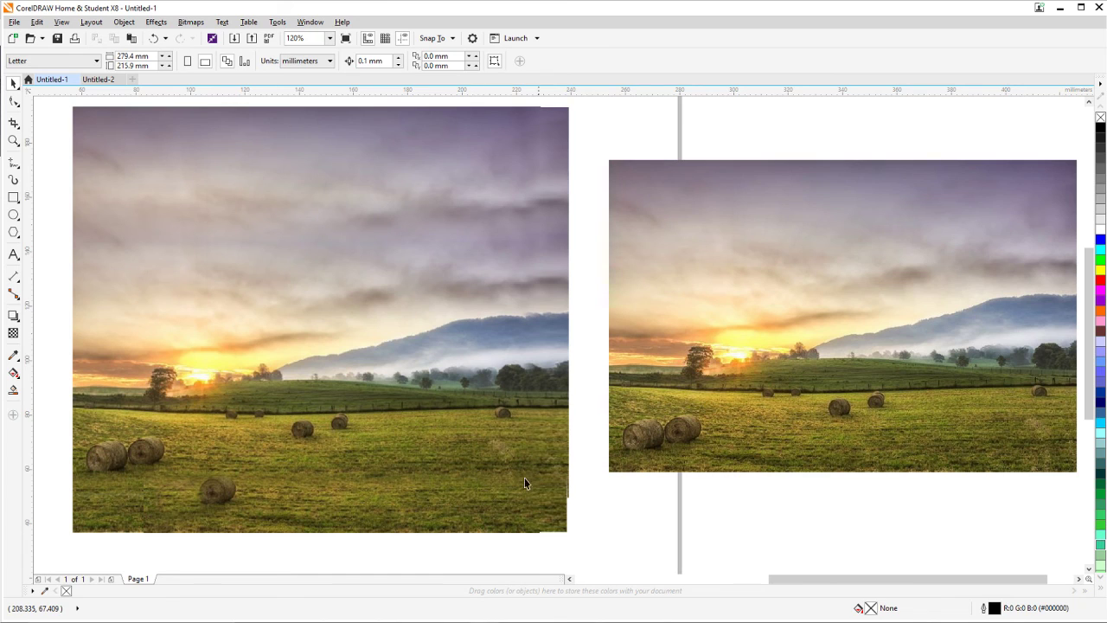
Convert the landscape and its faded strip into one 300 dpi, 24-bit RGB bitmap with anti-aliasing and a transparent background.
scroll(230, 366, down, 3)
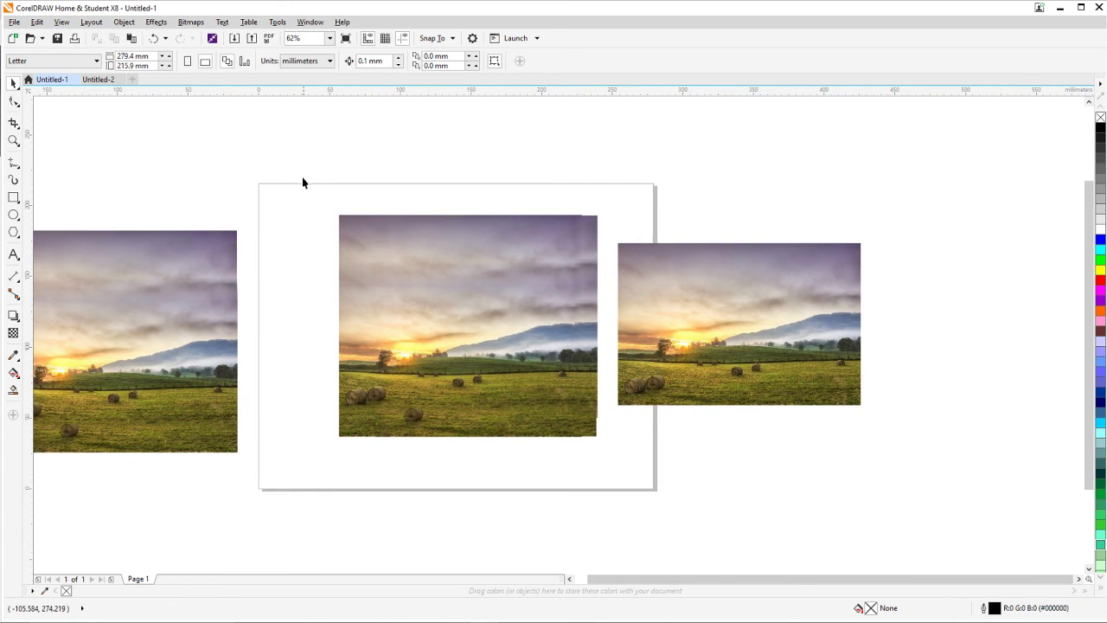
drag(300, 162, 611, 513)
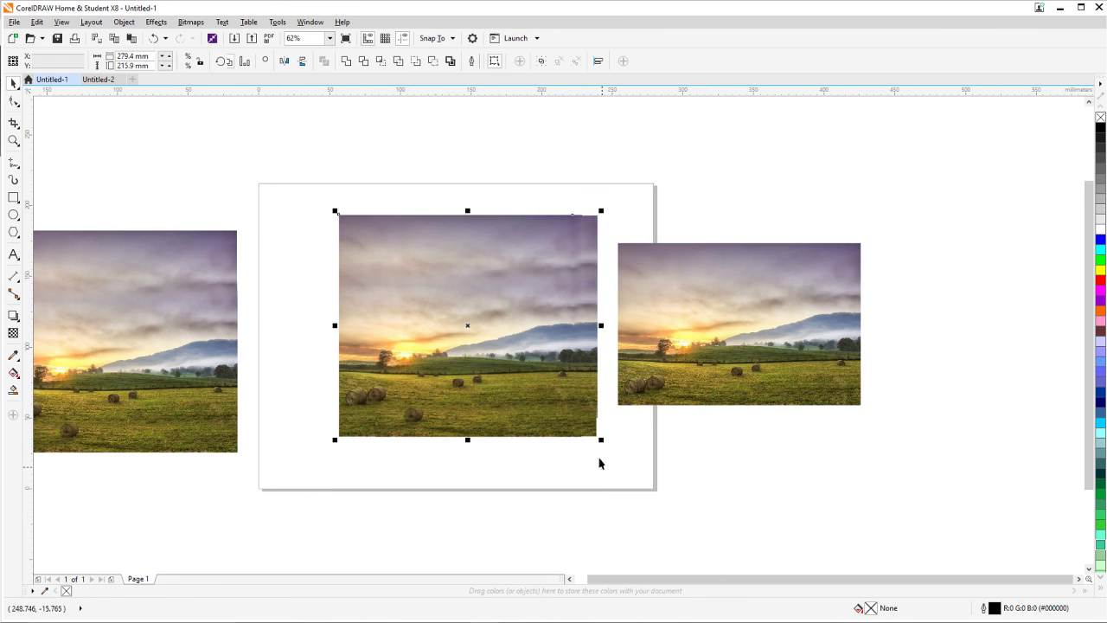
click(191, 22)
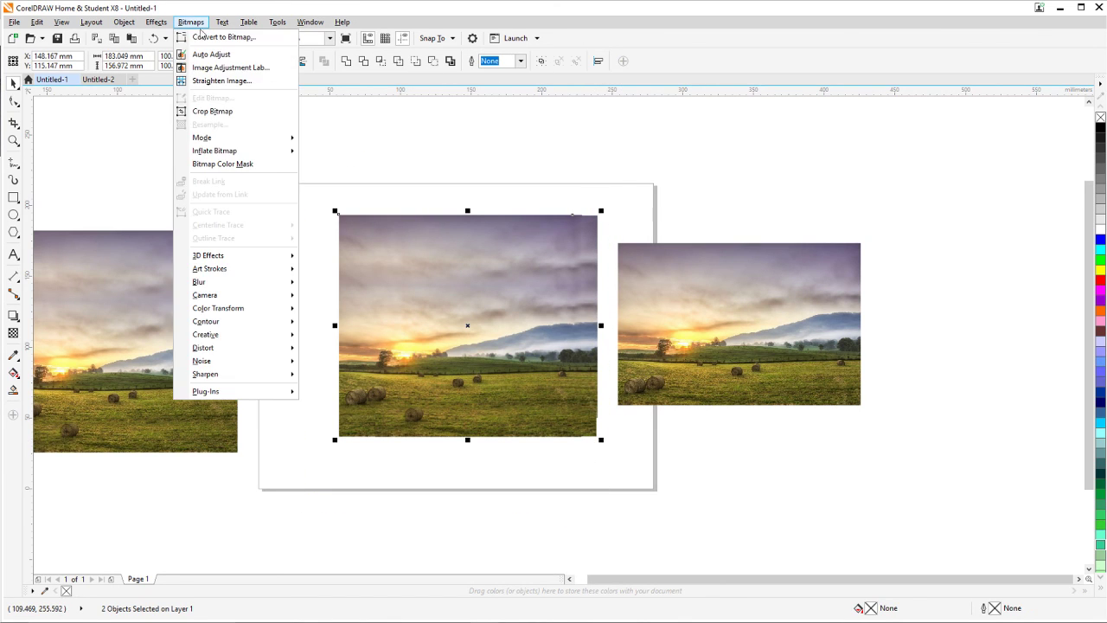
click(208, 37)
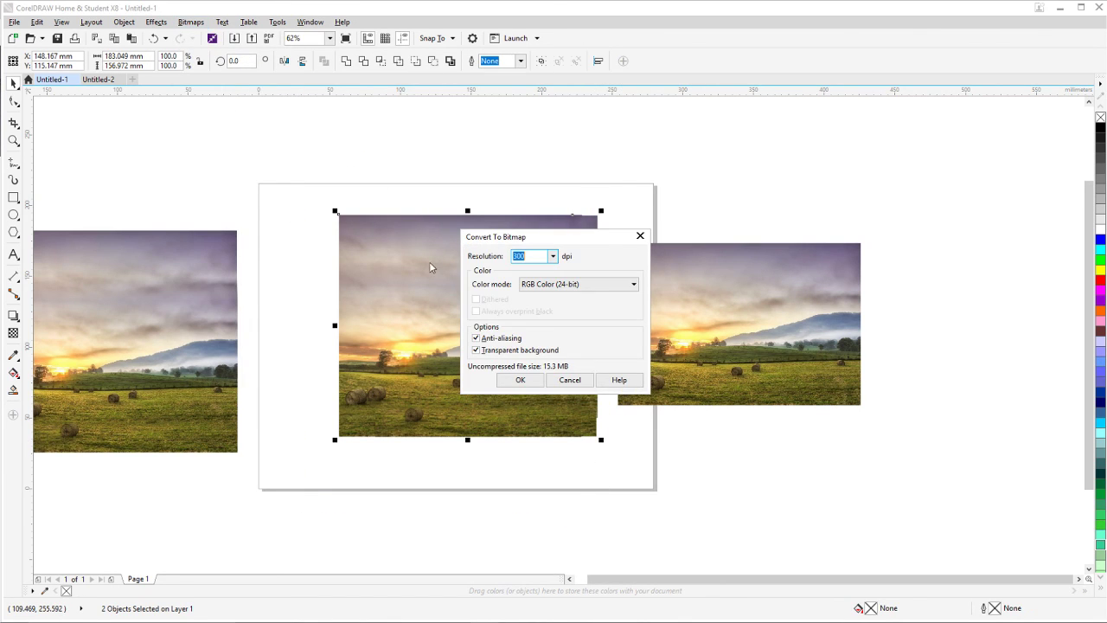
click(519, 380)
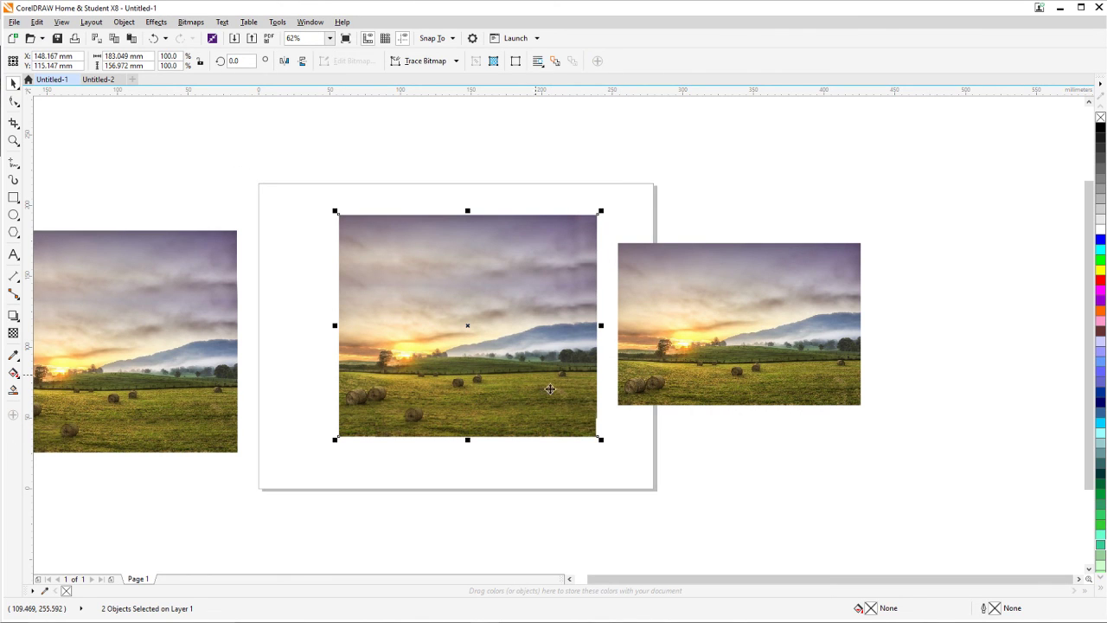
click(642, 468)
Crop the merged landscape to about 178.2 × 152.4 mm, trimming its uneven outer edges.
drag(471, 359, 416, 353)
scroll(416, 353, up, 1)
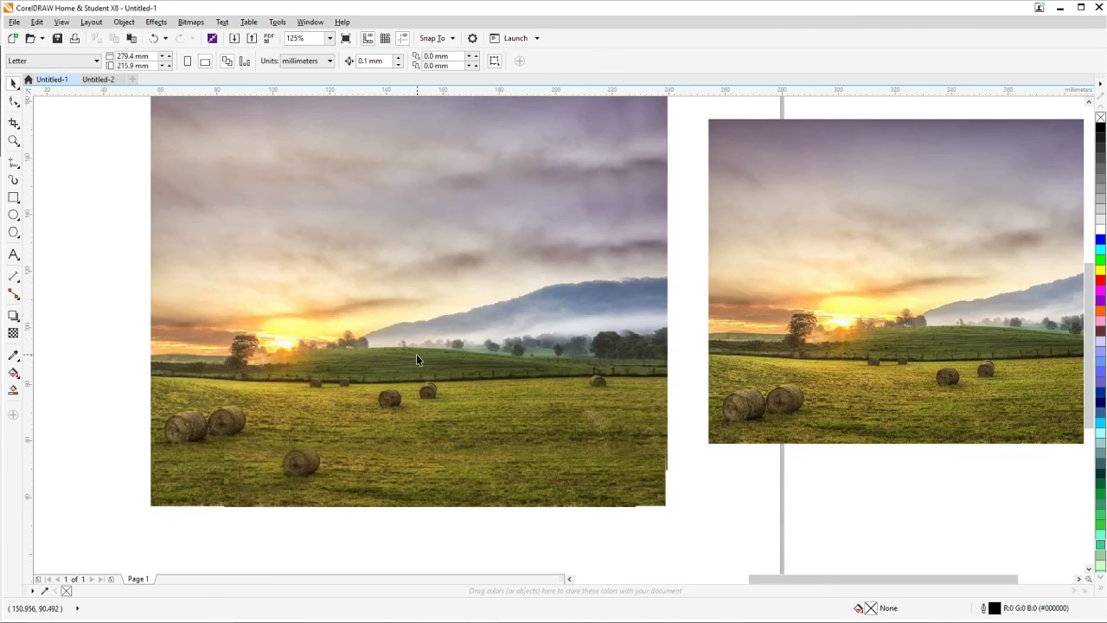
scroll(416, 354, down, 1)
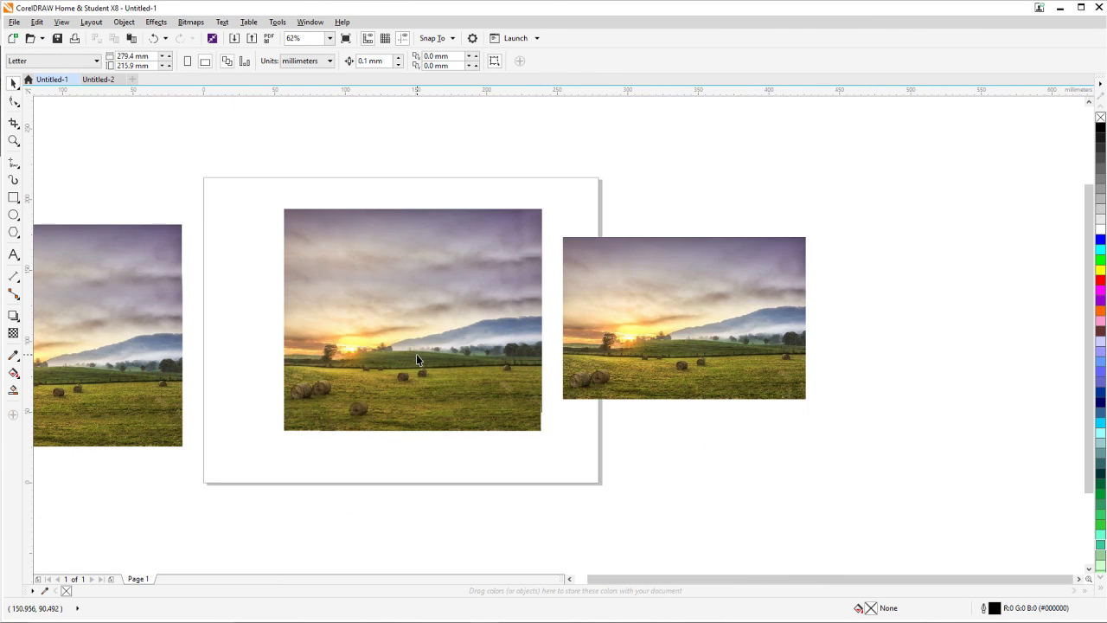
click(294, 238)
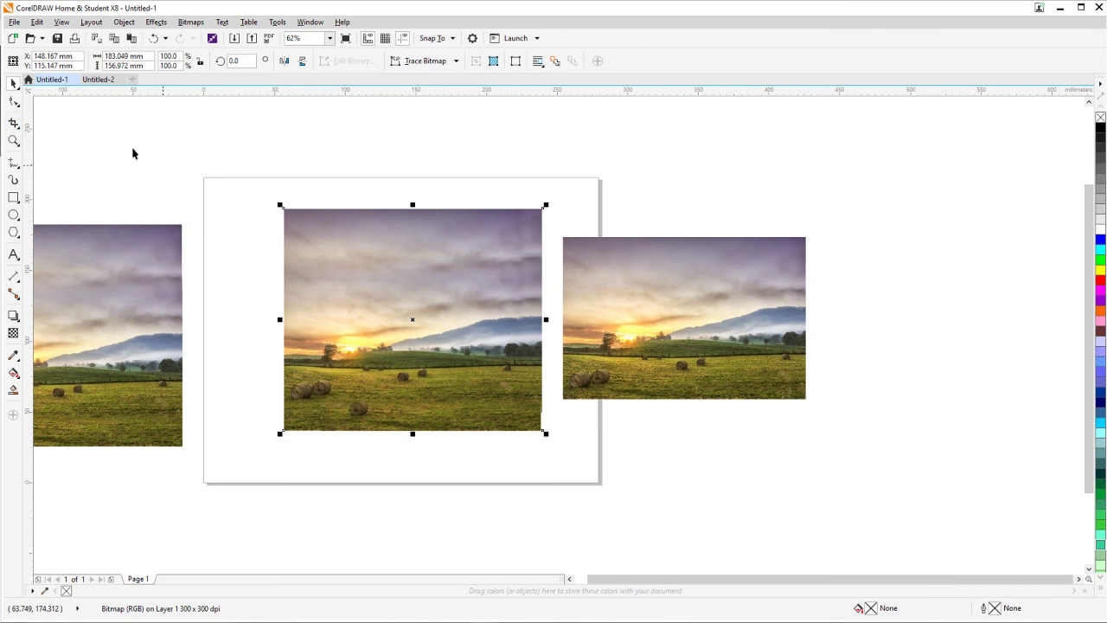
click(13, 123)
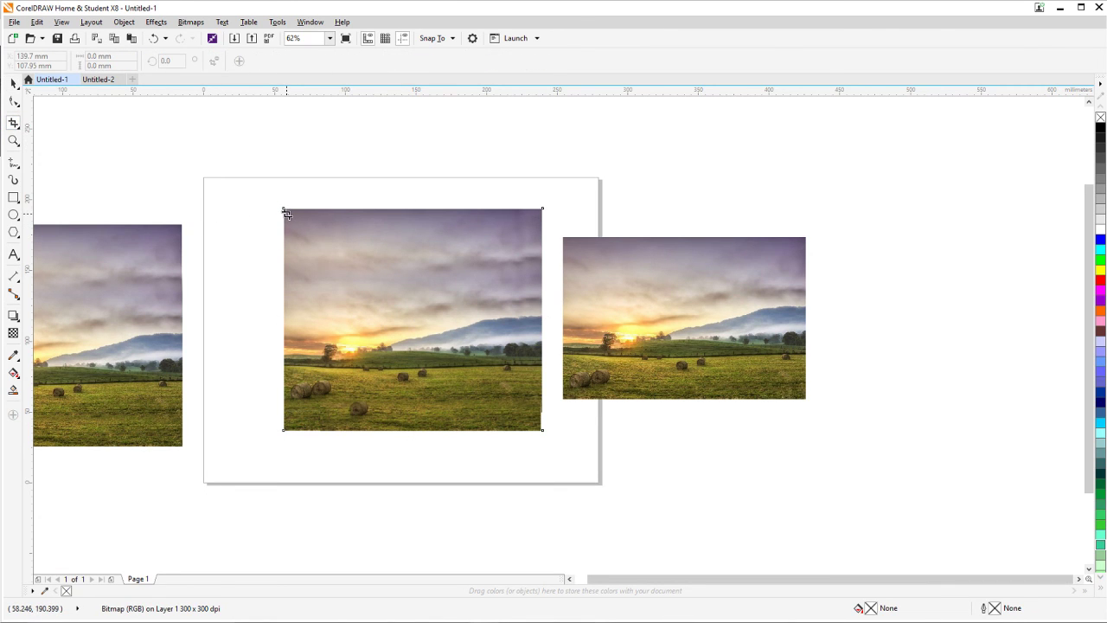
drag(285, 212, 540, 430)
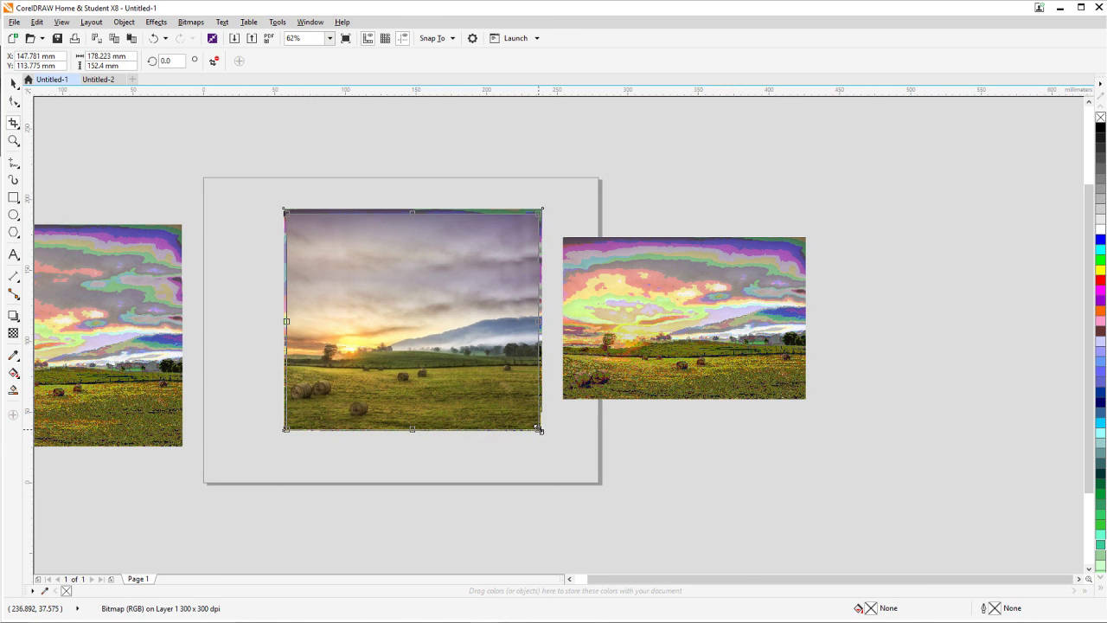
double_click(487, 381)
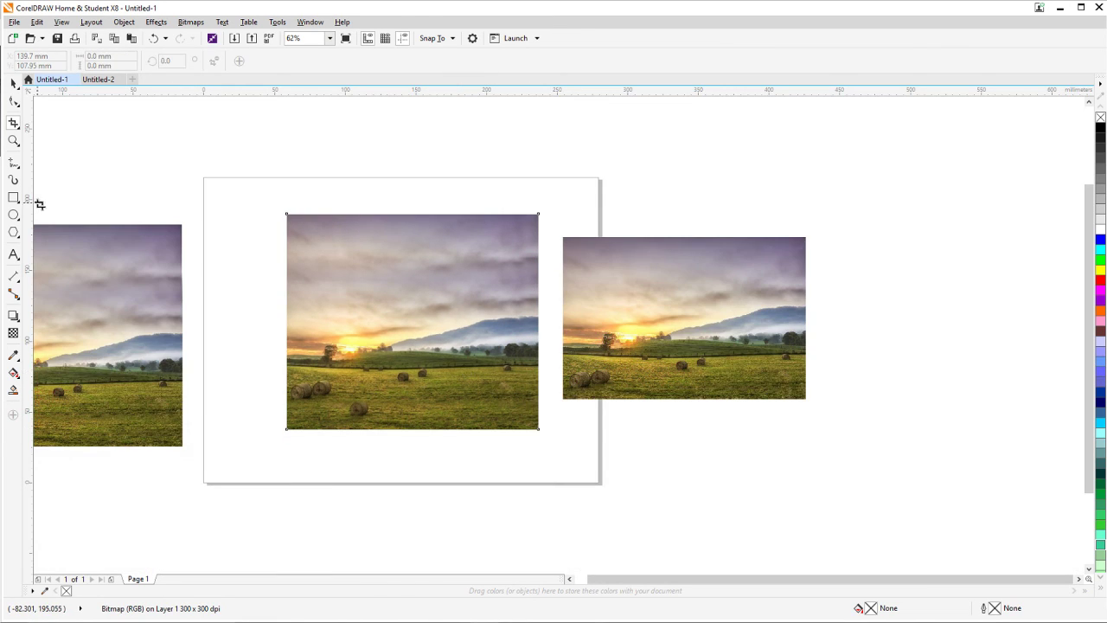
click(13, 82)
key(Escape)
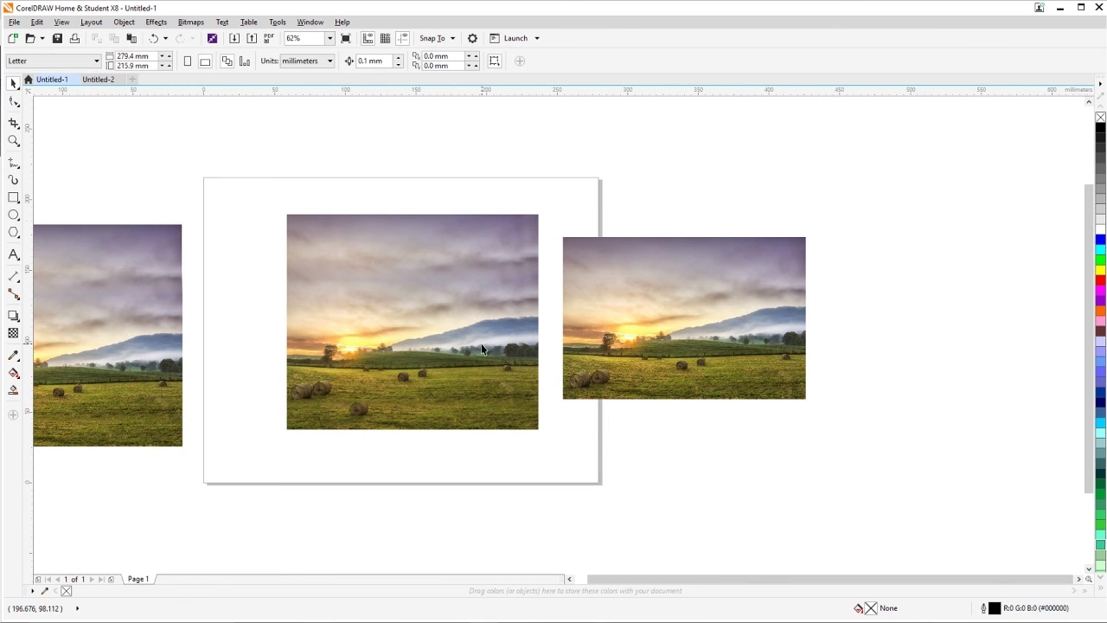
Inspect the cropped landscape alongside the earlier copy and the original photo.
scroll(481, 343, up, 1)
drag(528, 369, 493, 374)
scroll(490, 375, down, 1)
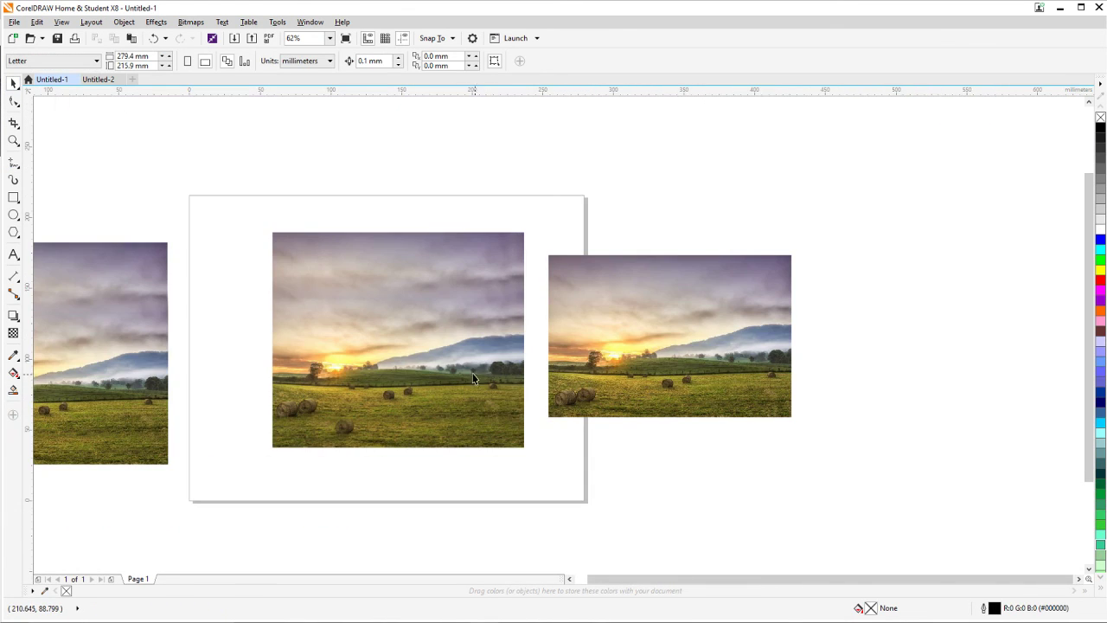
drag(414, 337, 524, 343)
drag(361, 363, 448, 348)
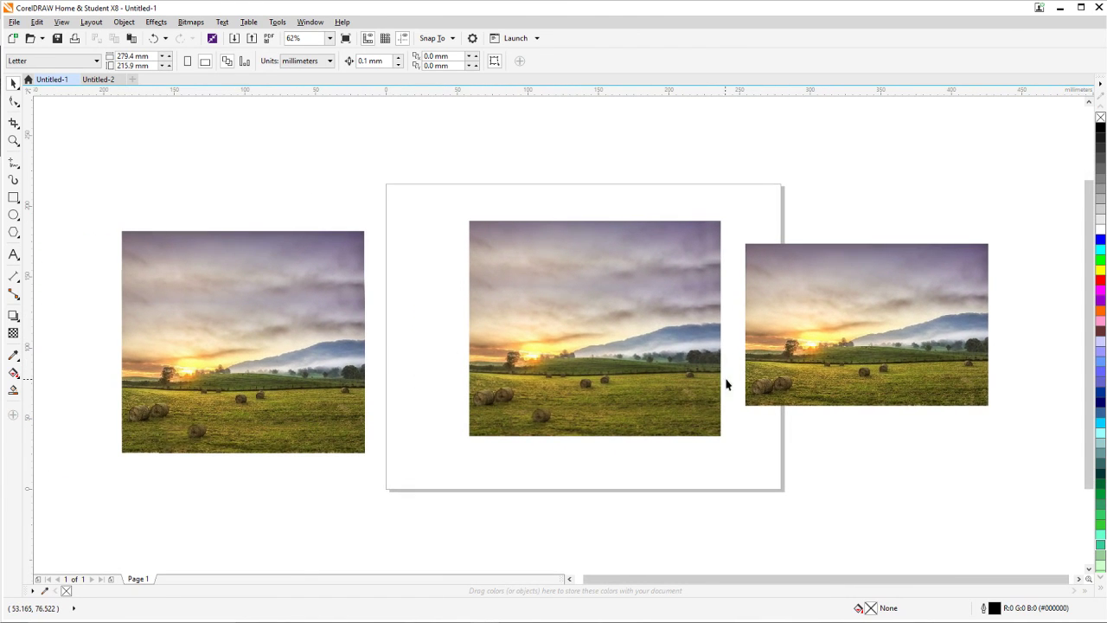
drag(727, 385, 481, 365)
scroll(488, 342, up, 1)
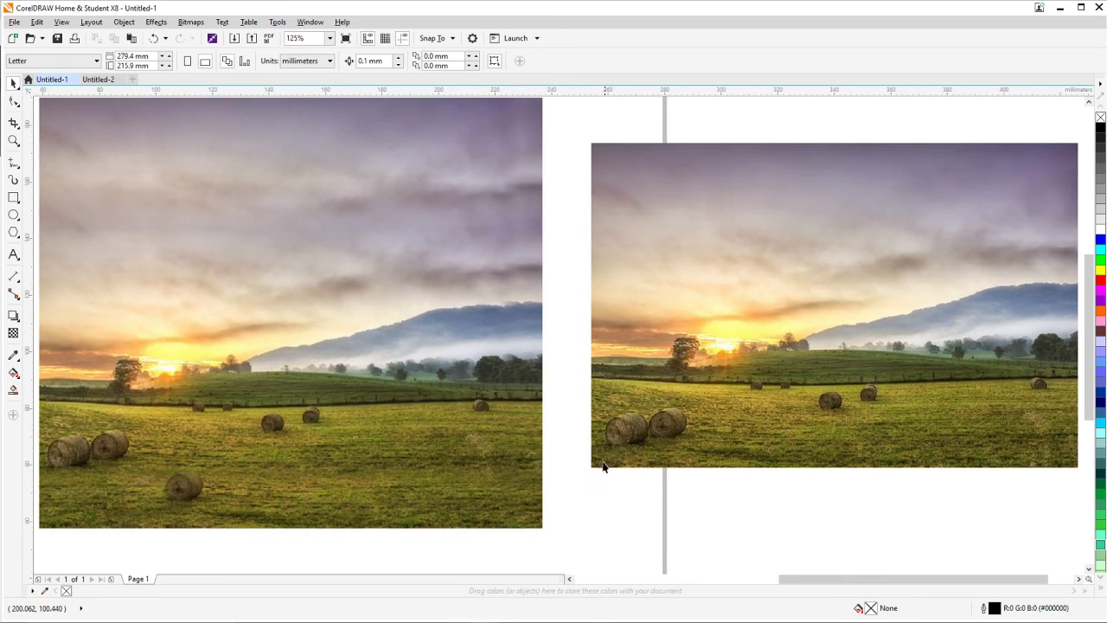
drag(595, 437, 591, 445)
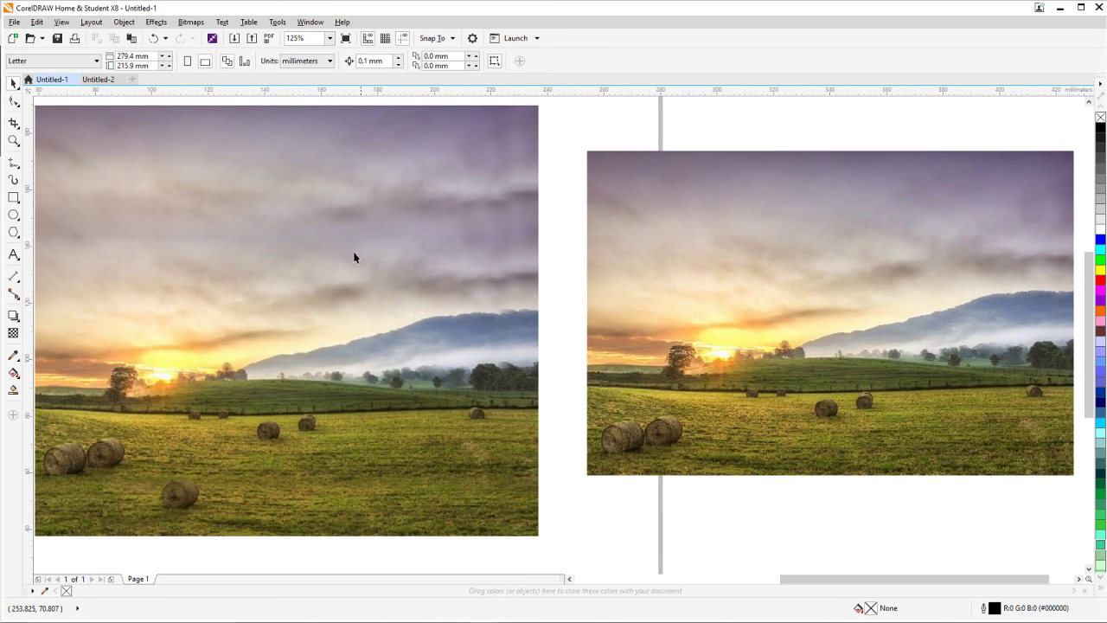
Move the original photo closer to the cropped landscape, centred at about X 327.5 mm, Y 114.0 mm.
click(14, 82)
drag(663, 264, 626, 272)
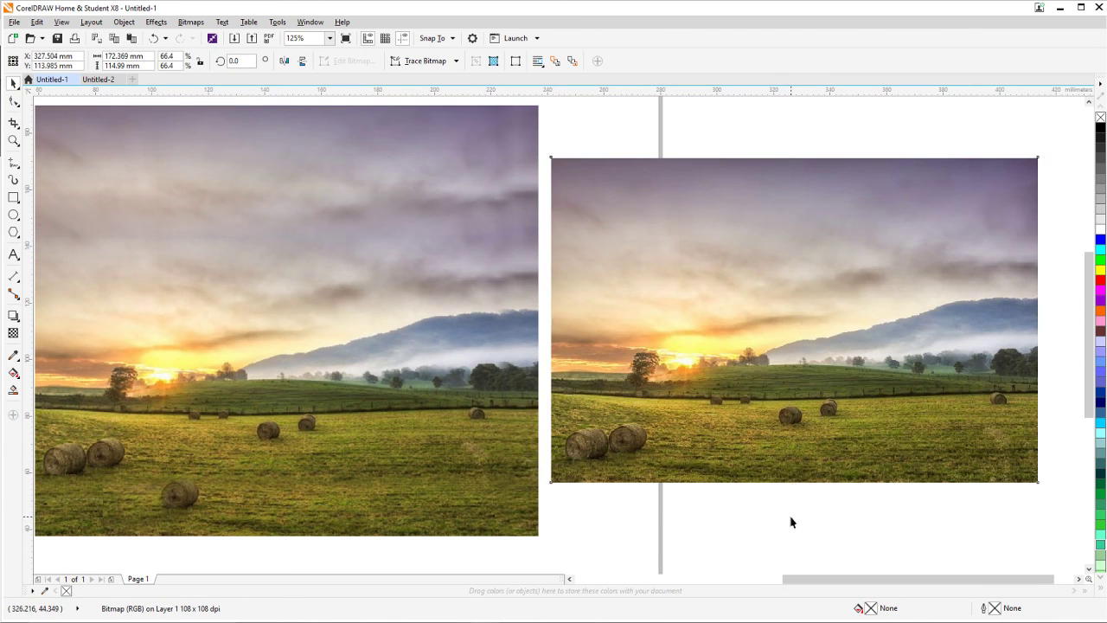
click(790, 521)
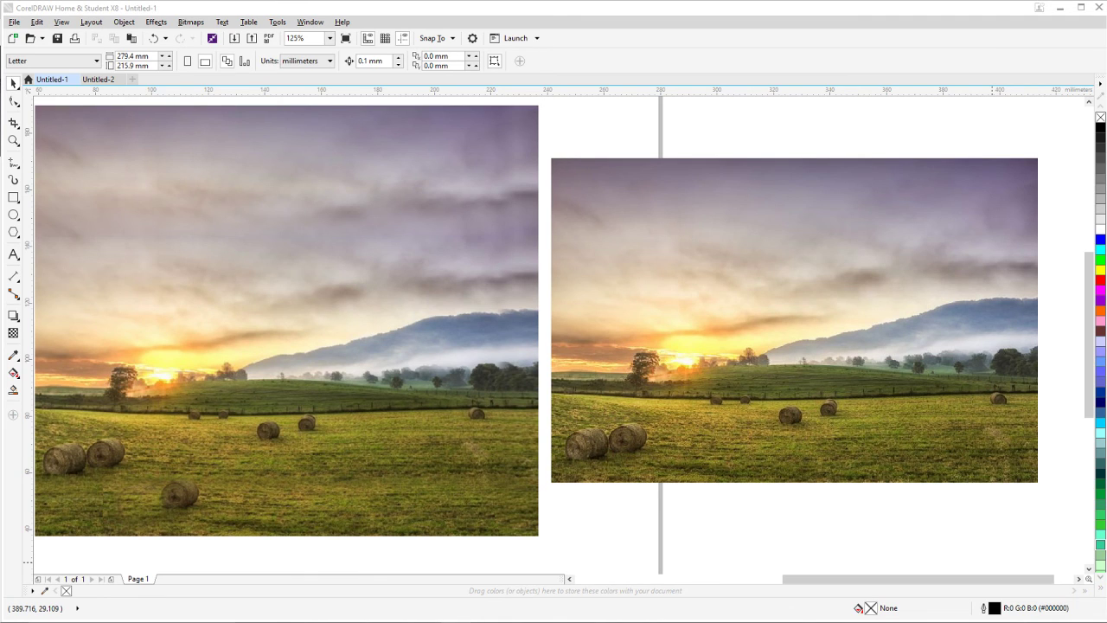
Frame the cropped landscape and the original photo together in the view for a final comparison.
click(907, 559)
scroll(883, 513, down, 2)
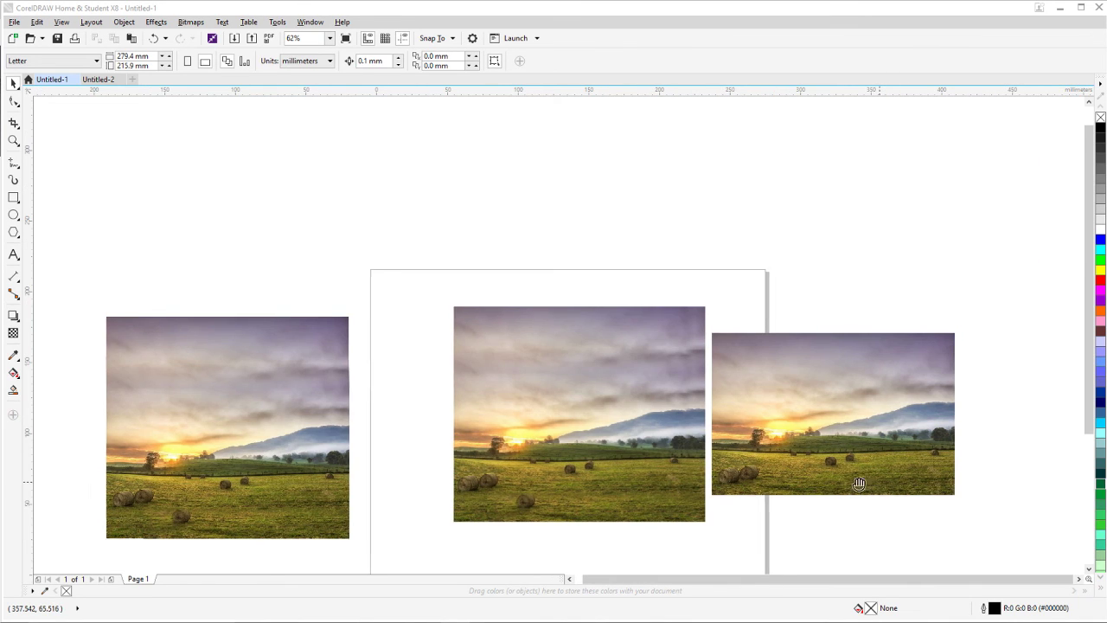
drag(859, 483, 711, 464)
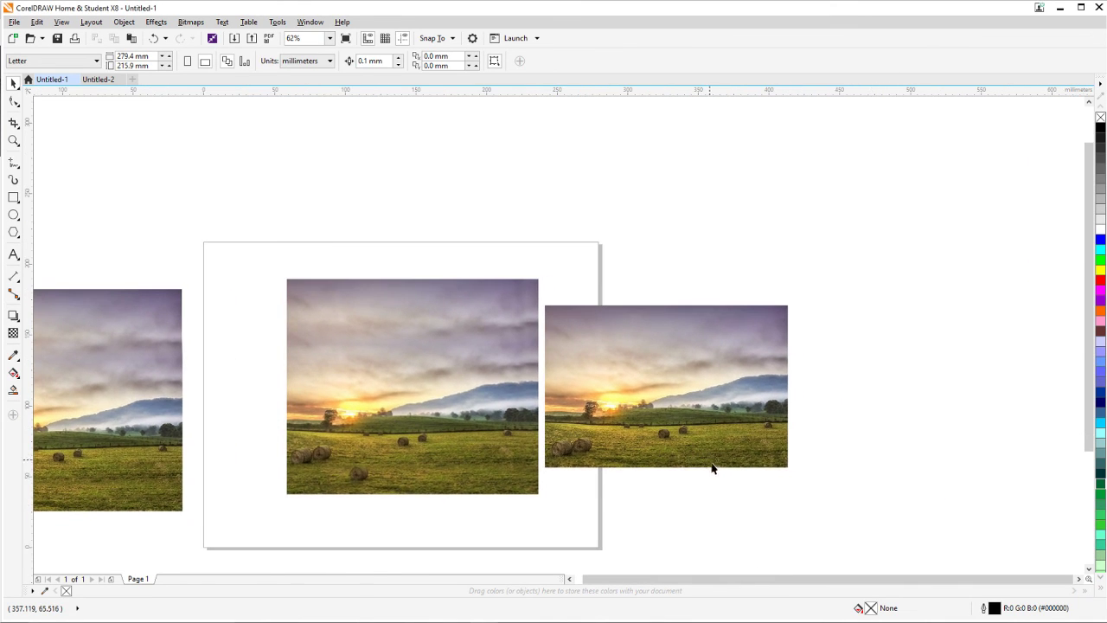
click(14, 140)
drag(265, 253, 816, 532)
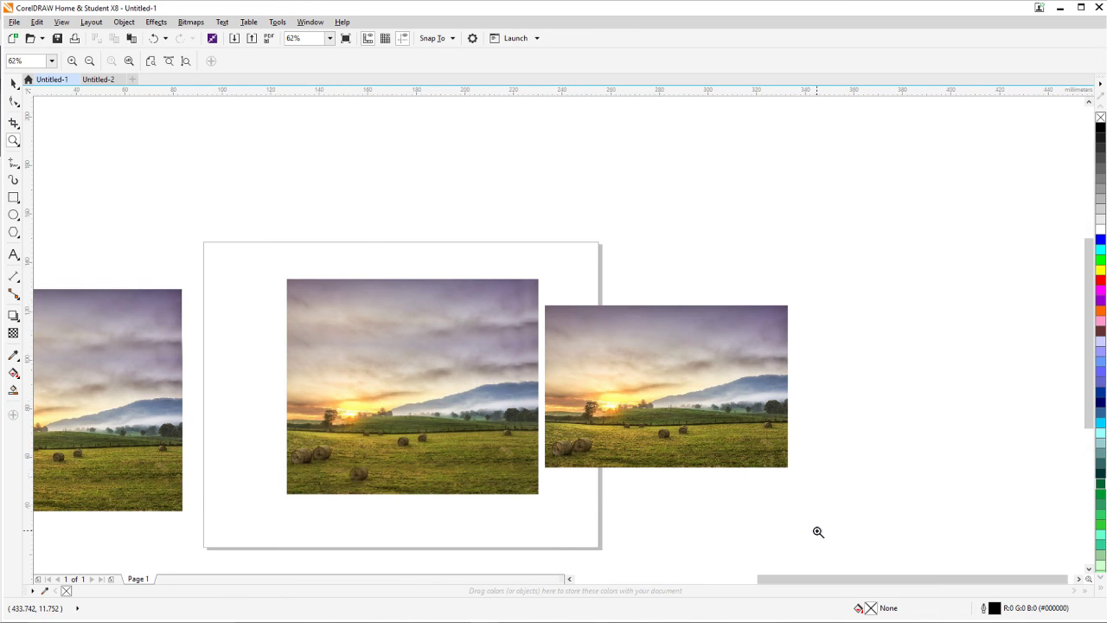
click(14, 83)
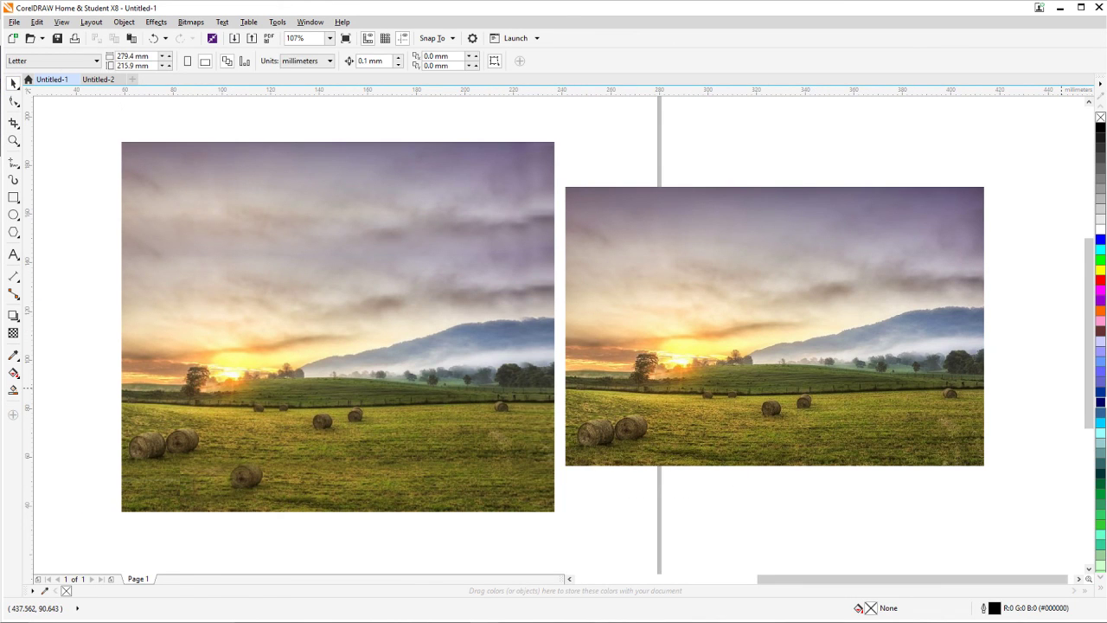